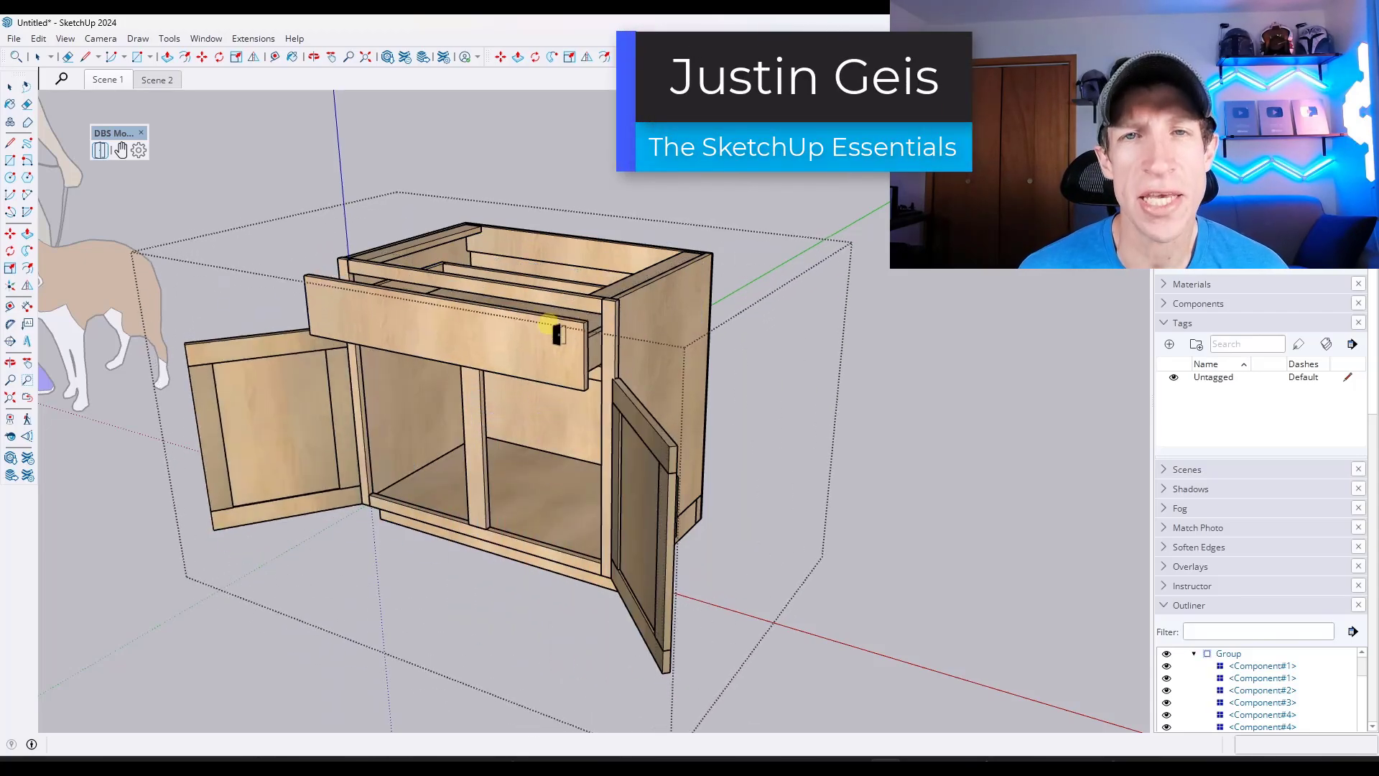
- Close the cabinet drawer and swing both cabinet doors shut
{"action": "left_click", "coordinate": [494, 375]}
{"action": "left_click", "coordinate": [327, 413]}
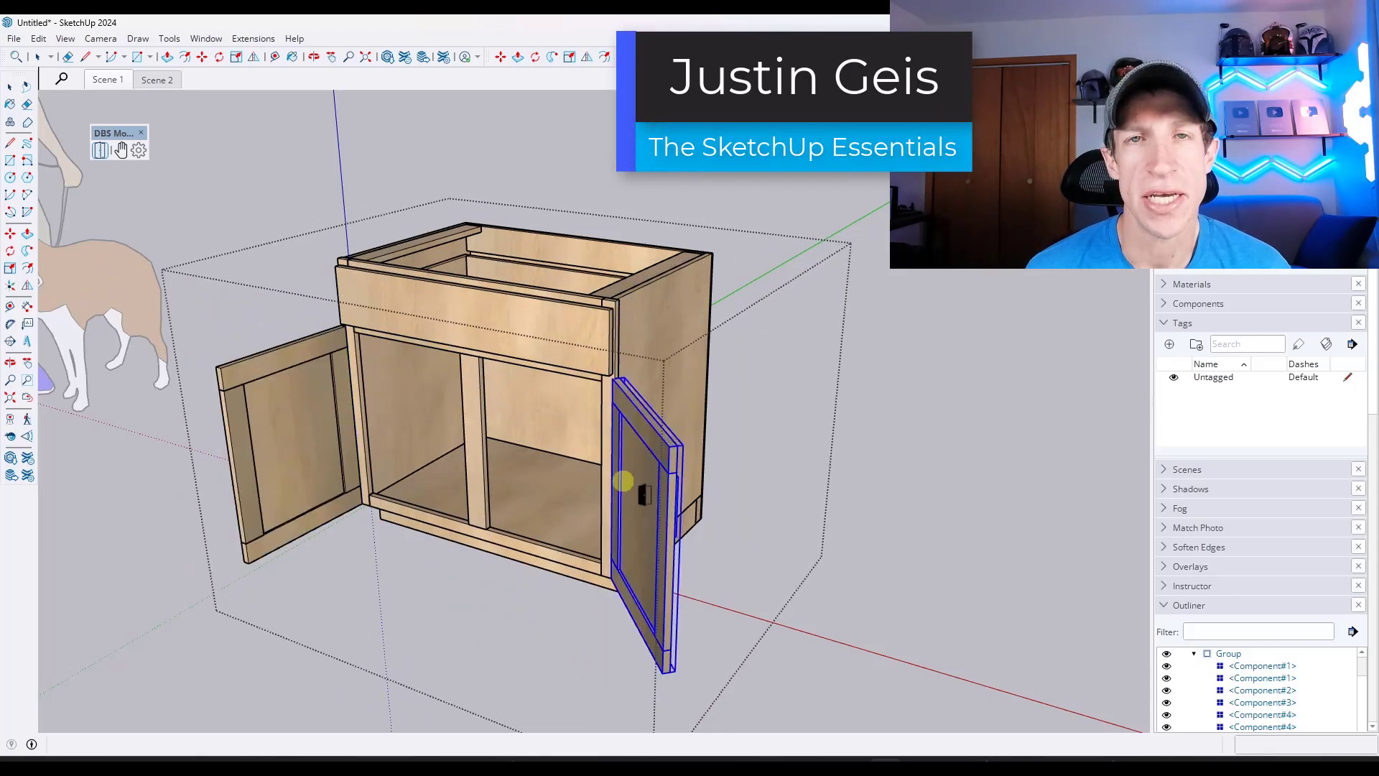
{"action": "left_click", "coordinate": [624, 481]}
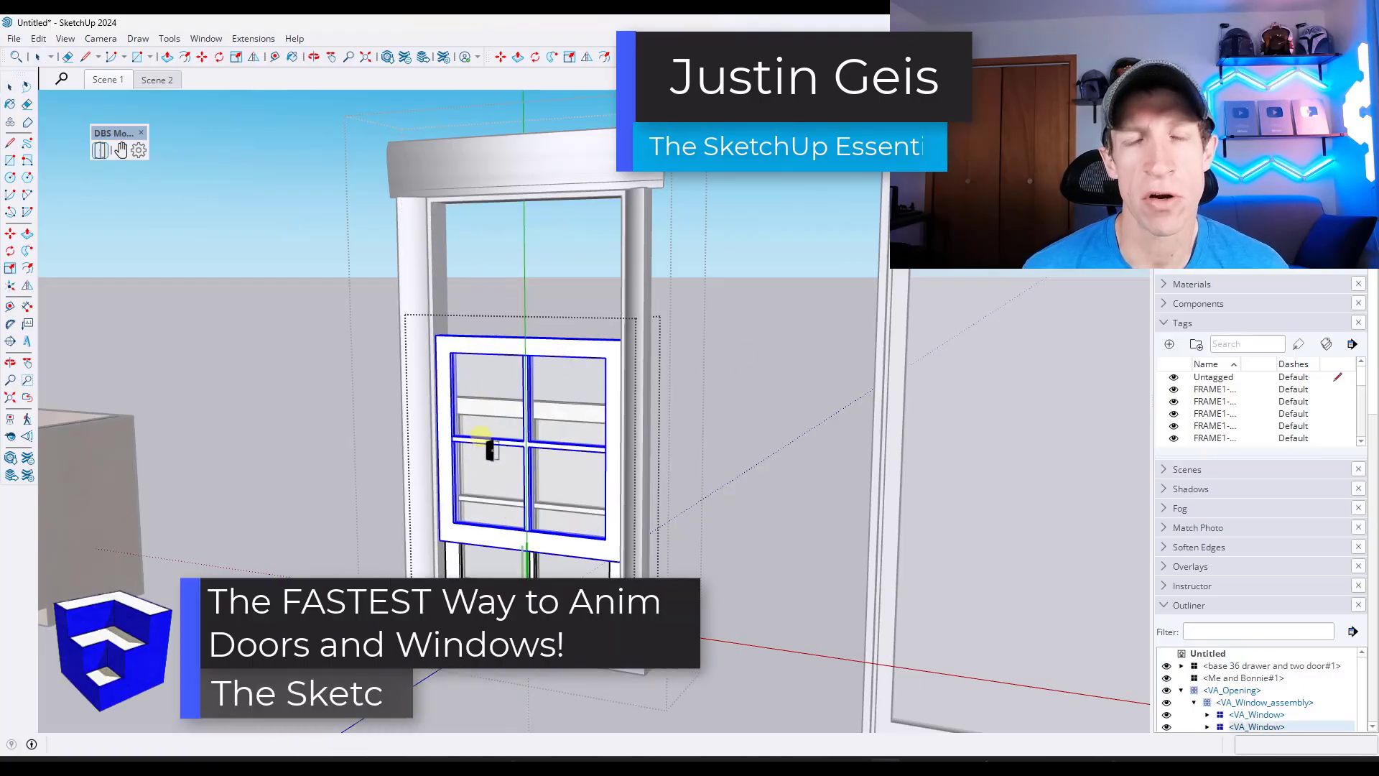
- Slide the window's lower sash closed and the sliding door open, then view the cabinet
{"action": "left_click", "coordinate": [489, 449]}
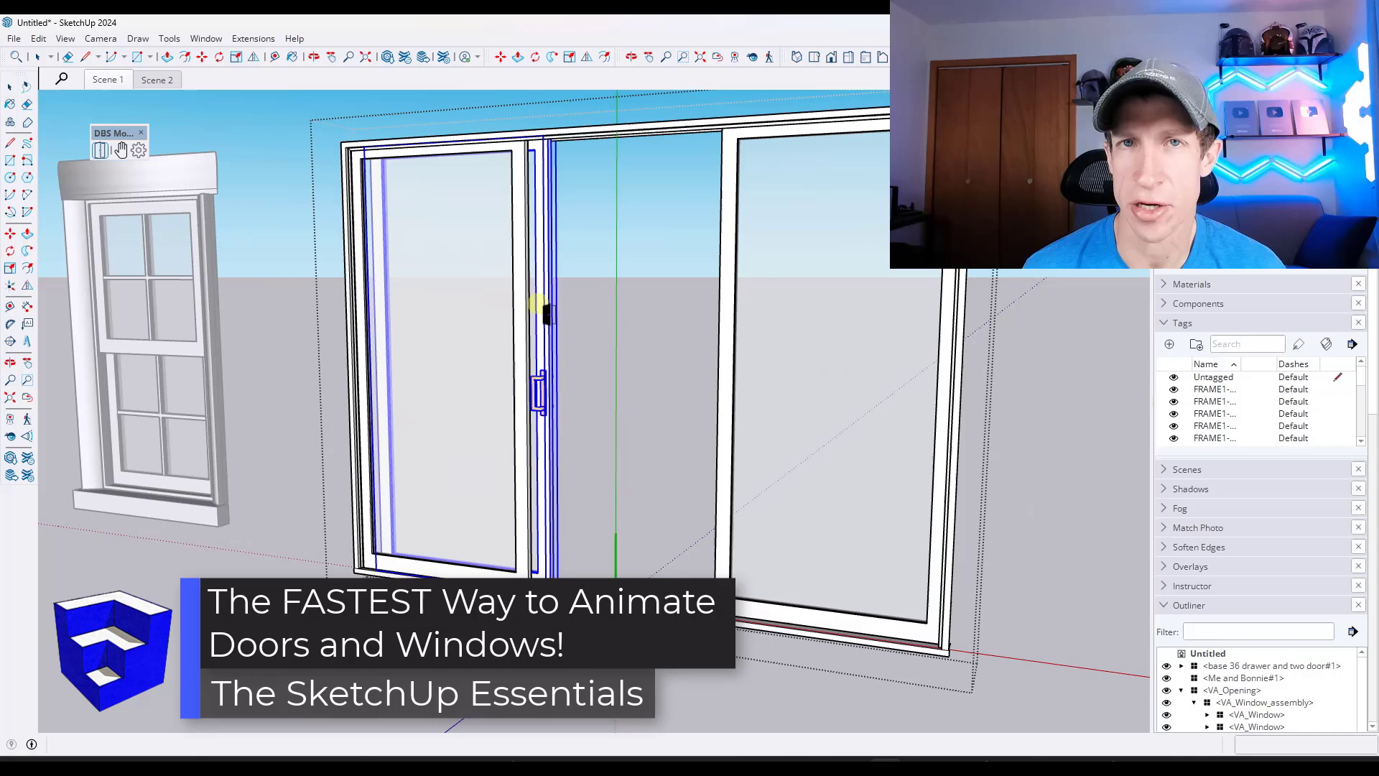
{"action": "left_click", "coordinate": [537, 304]}
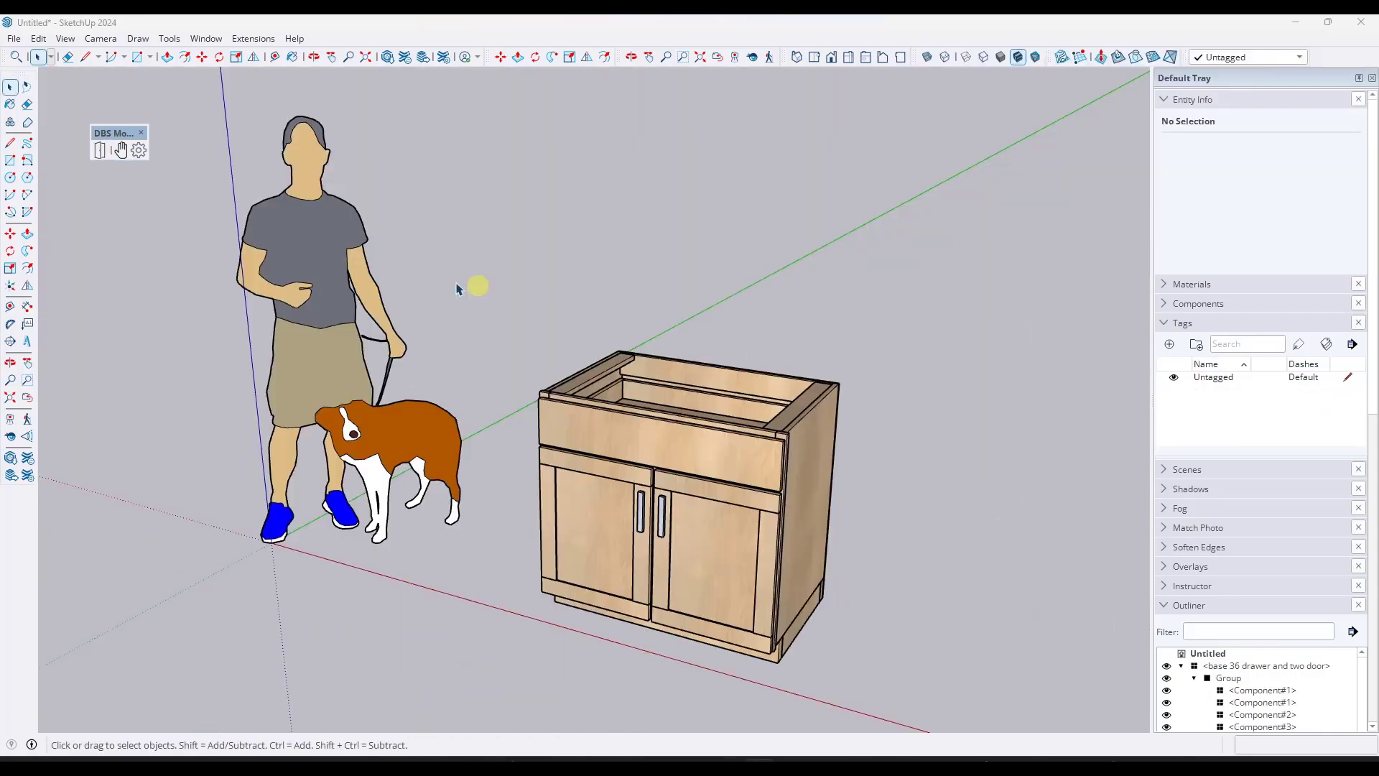
{"action": "middle_click_drag", "start_coordinate": [477, 283], "coordinate": [632, 388]}
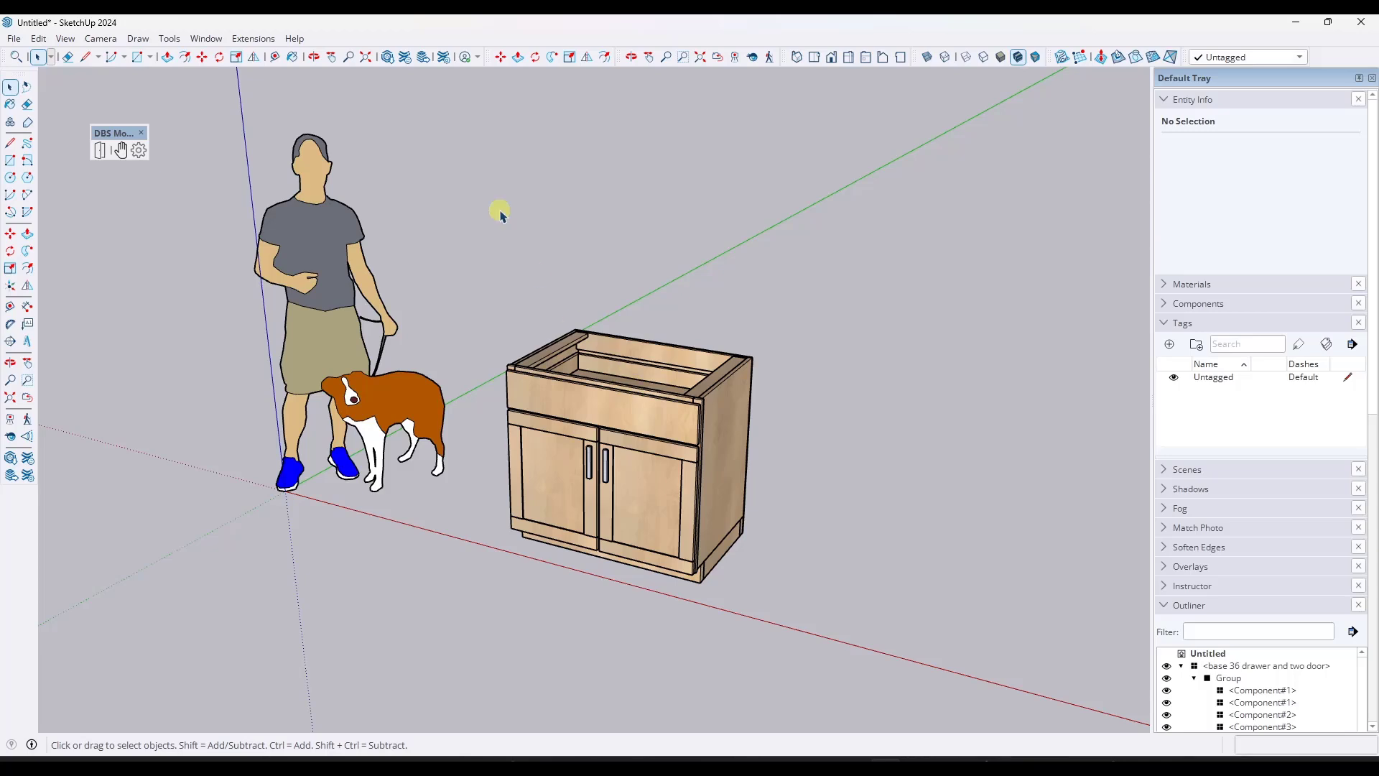
- Search the Extension Warehouse for 'move rotate open close' and open the DBS extension page
{"action": "left_click", "coordinate": [405, 57]}
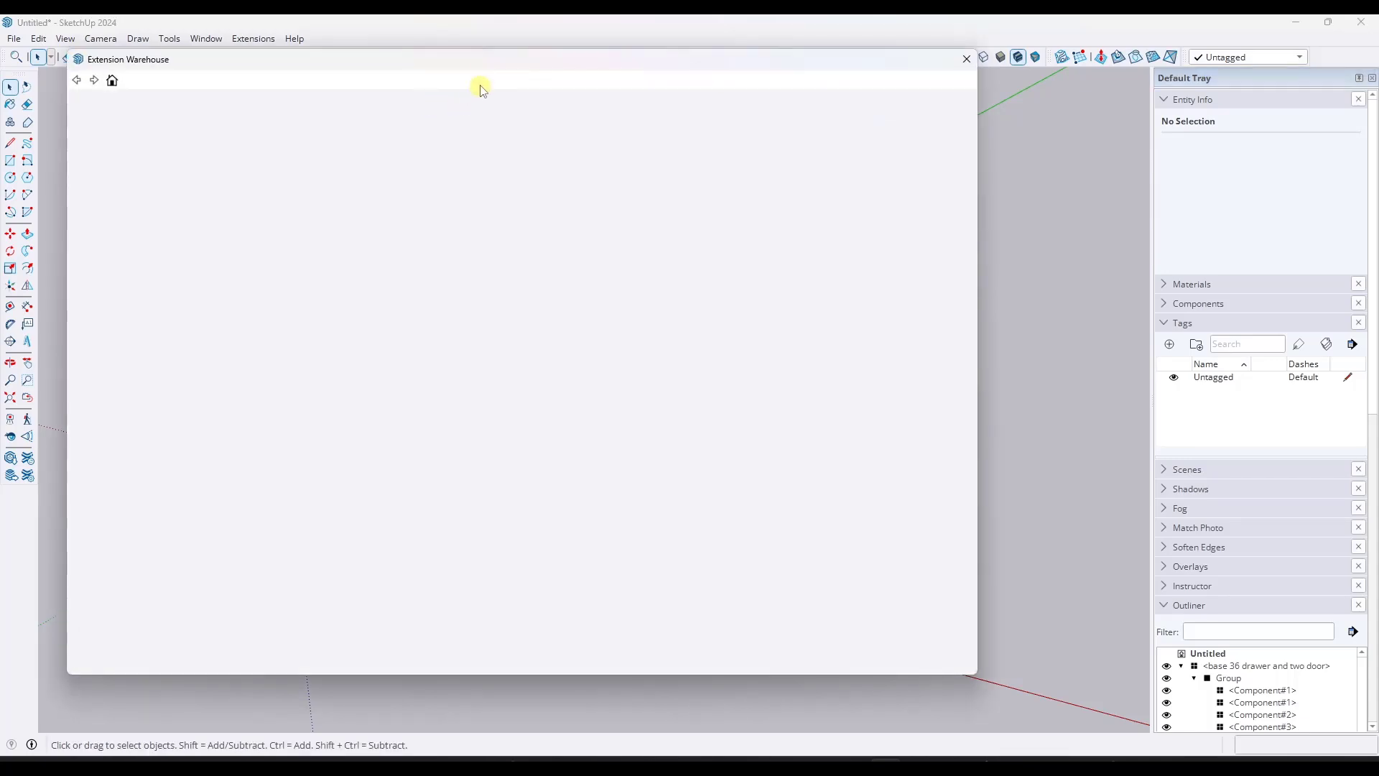
{"action": "left_click_drag", "start_coordinate": [467, 64], "coordinate": [662, 83]}
{"action": "left_click", "coordinate": [611, 134]}
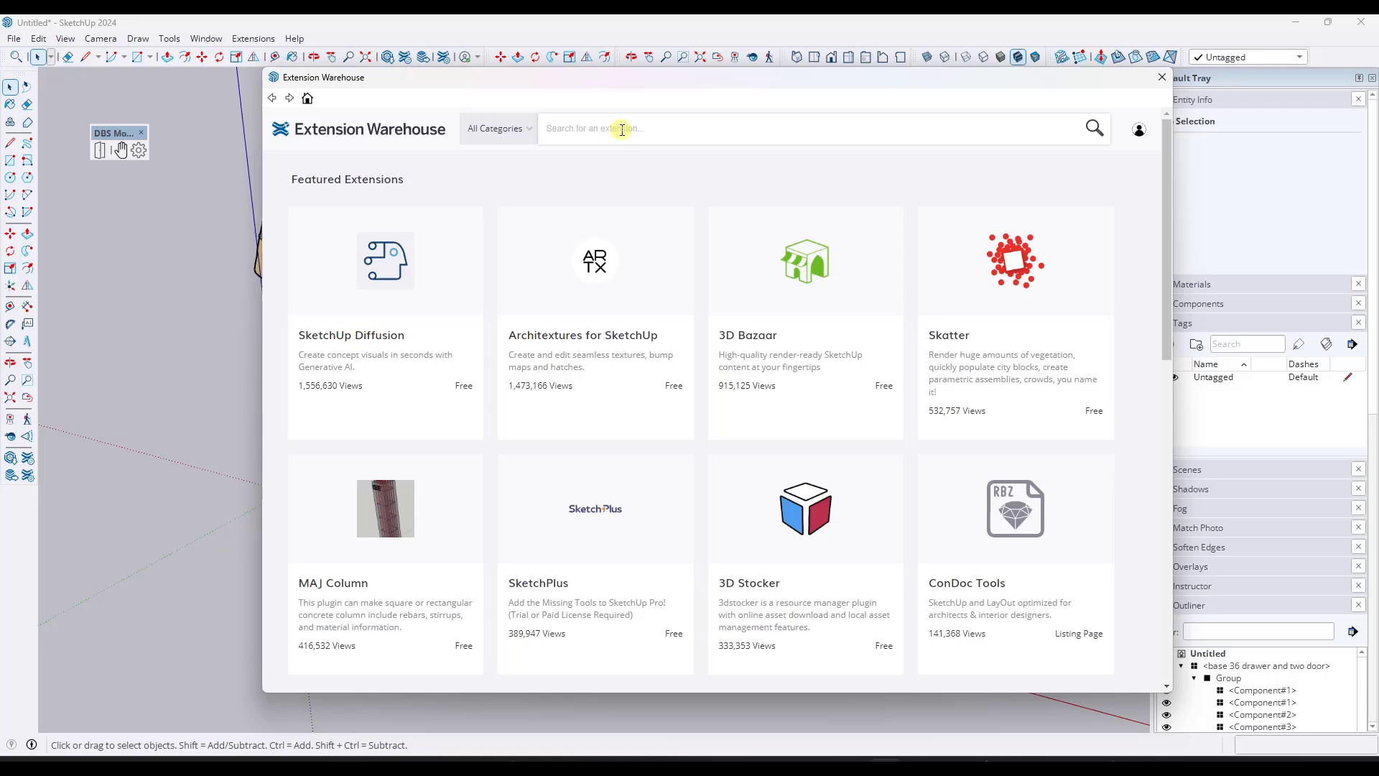
{"action": "type", "text": "move"}
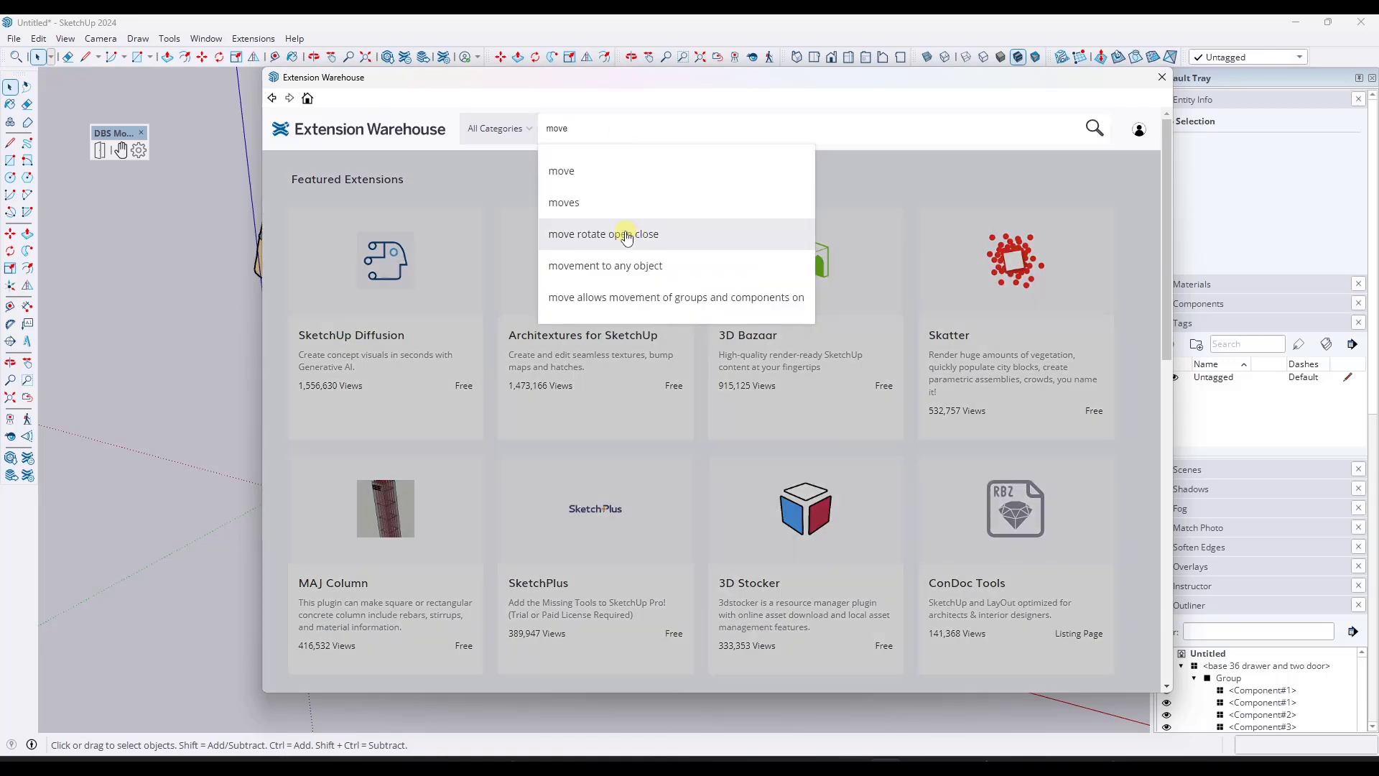
{"action": "left_click", "coordinate": [625, 230]}
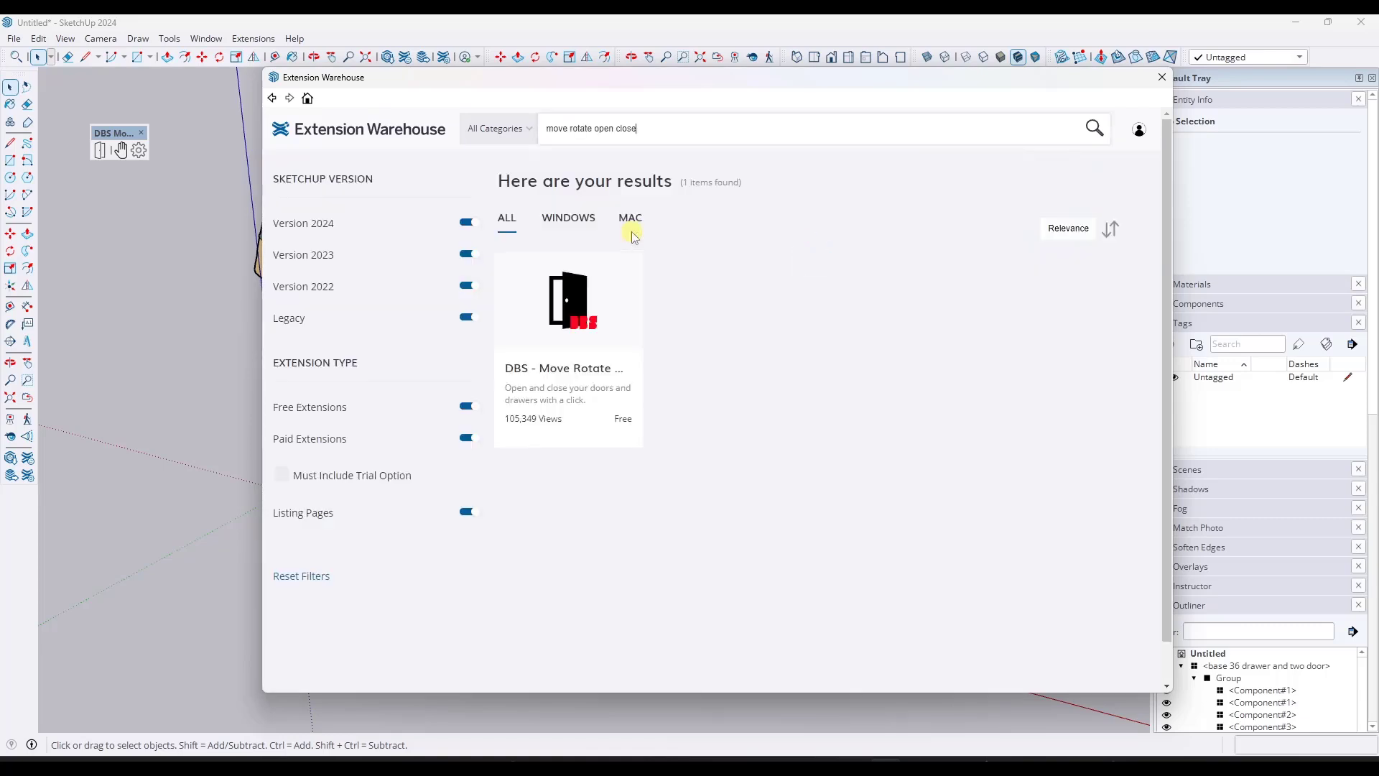
{"action": "left_click", "coordinate": [567, 305]}
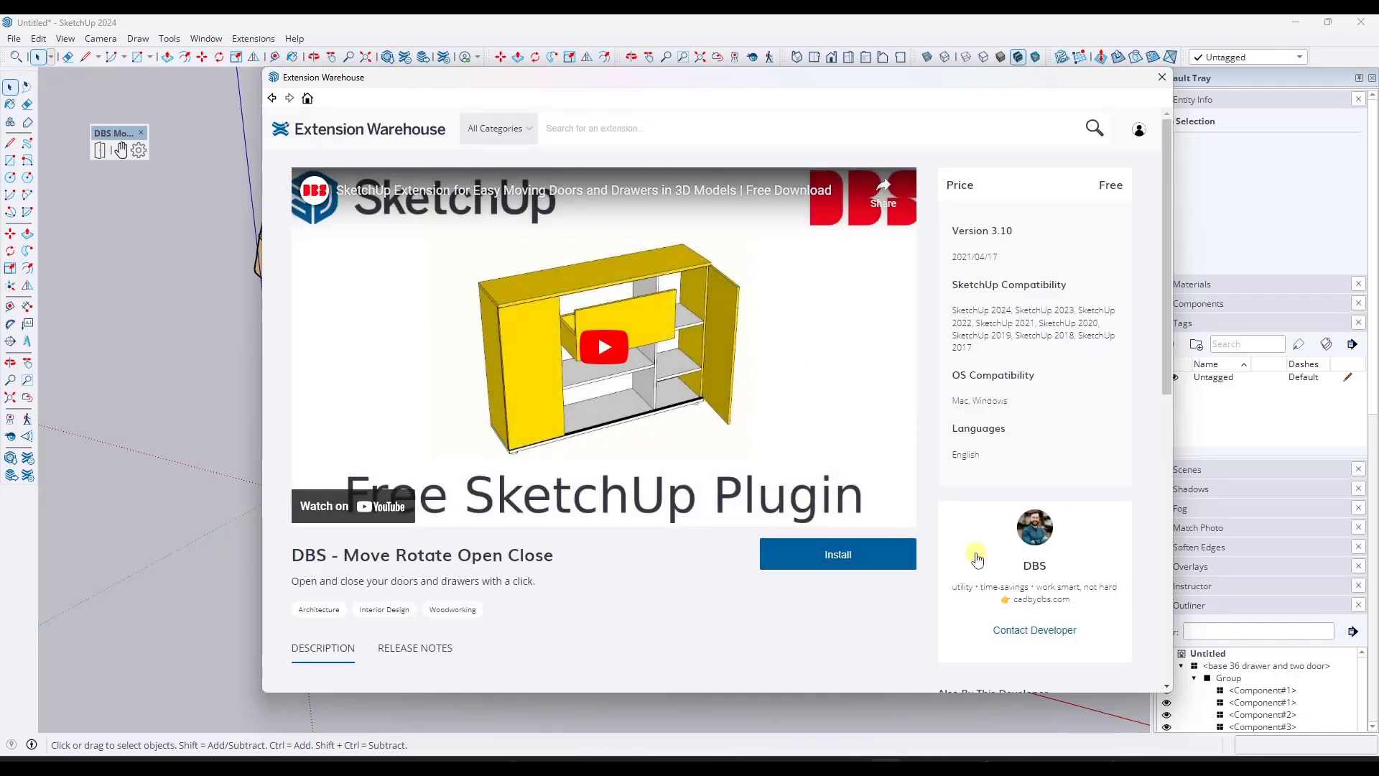
- Browse the DBS developer's other extensions, then install the free Move Rotate Open Close extension
{"action": "scroll", "coordinate": [1034, 531], "scroll_direction": "down", "scroll_amount": 2}
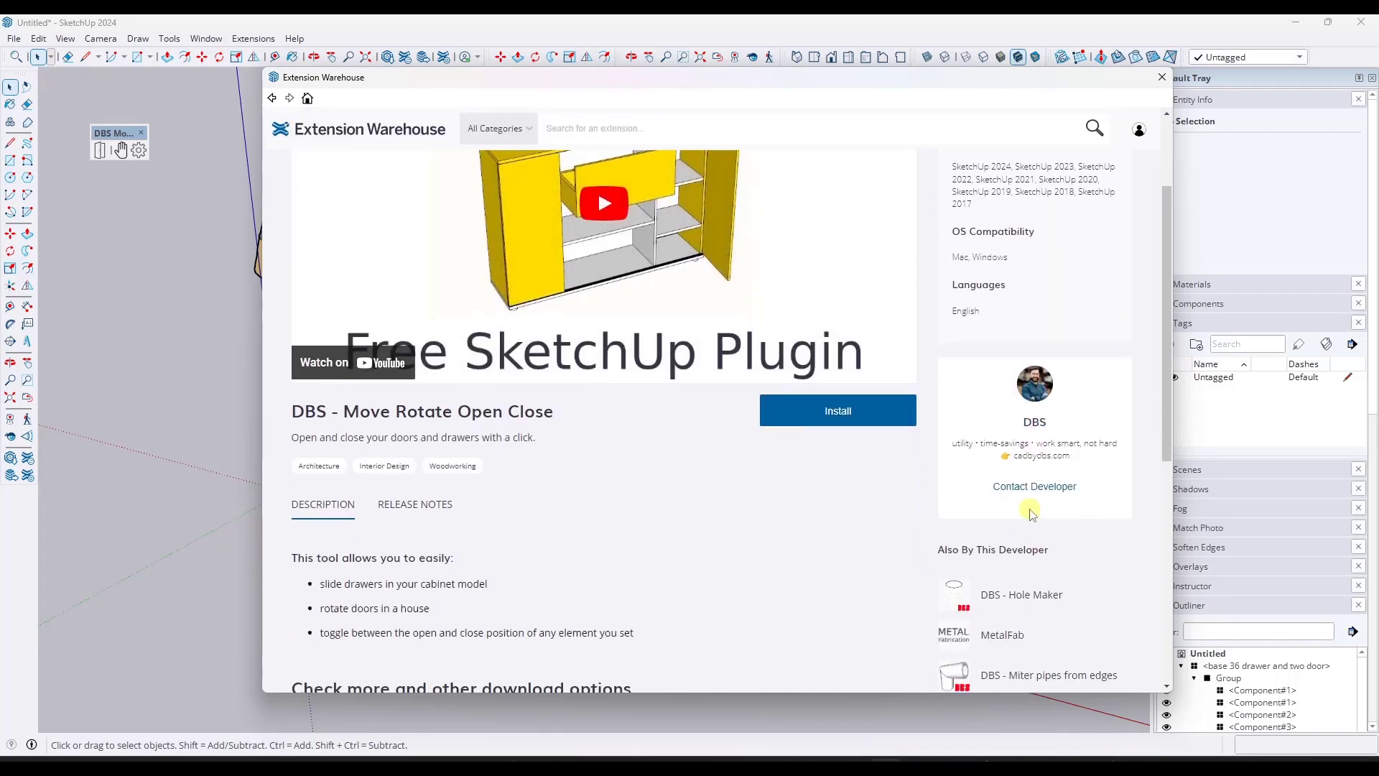
{"action": "left_click", "coordinate": [1035, 388]}
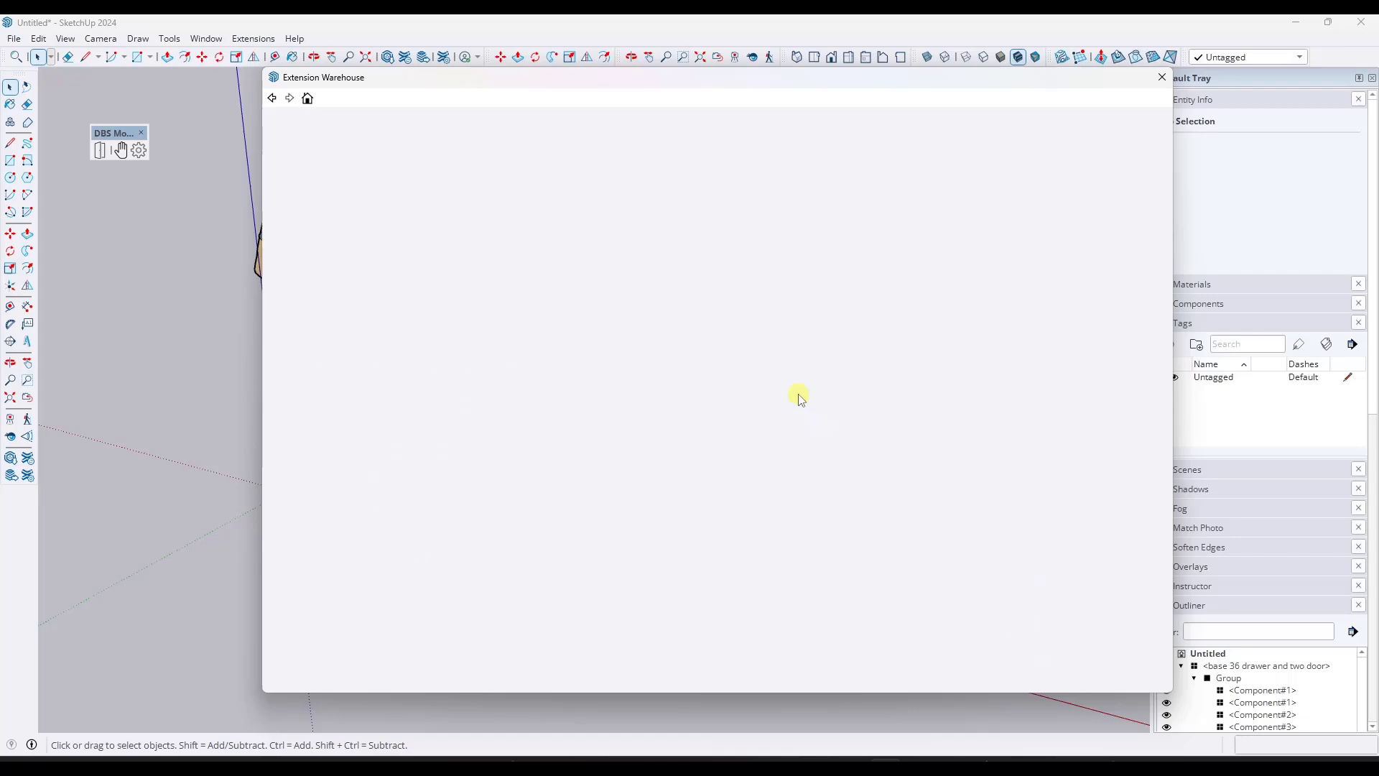
{"action": "scroll", "coordinate": [612, 475], "scroll_direction": "down", "scroll_amount": 3}
{"action": "scroll", "coordinate": [613, 475], "scroll_direction": "down", "scroll_amount": 10}
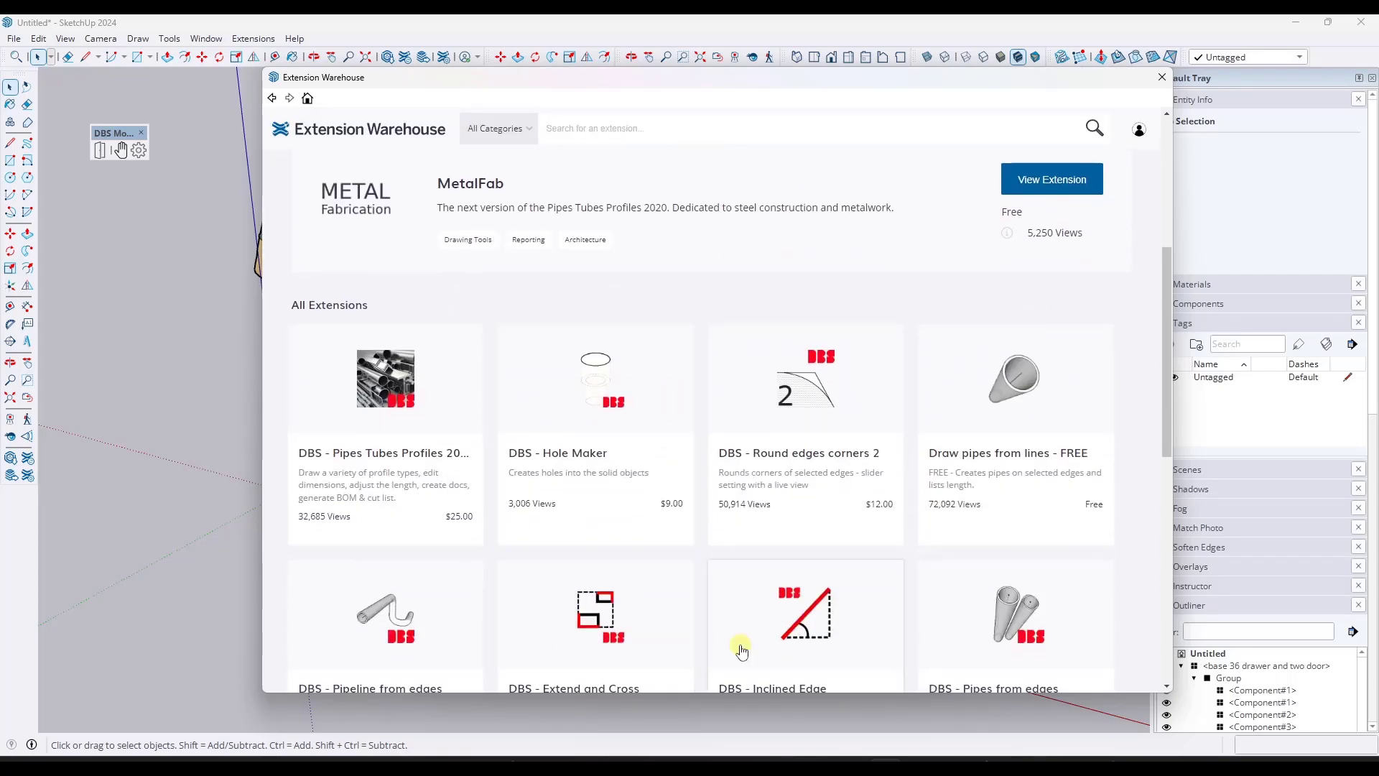
{"action": "scroll", "coordinate": [747, 453], "scroll_direction": "up", "scroll_amount": 12}
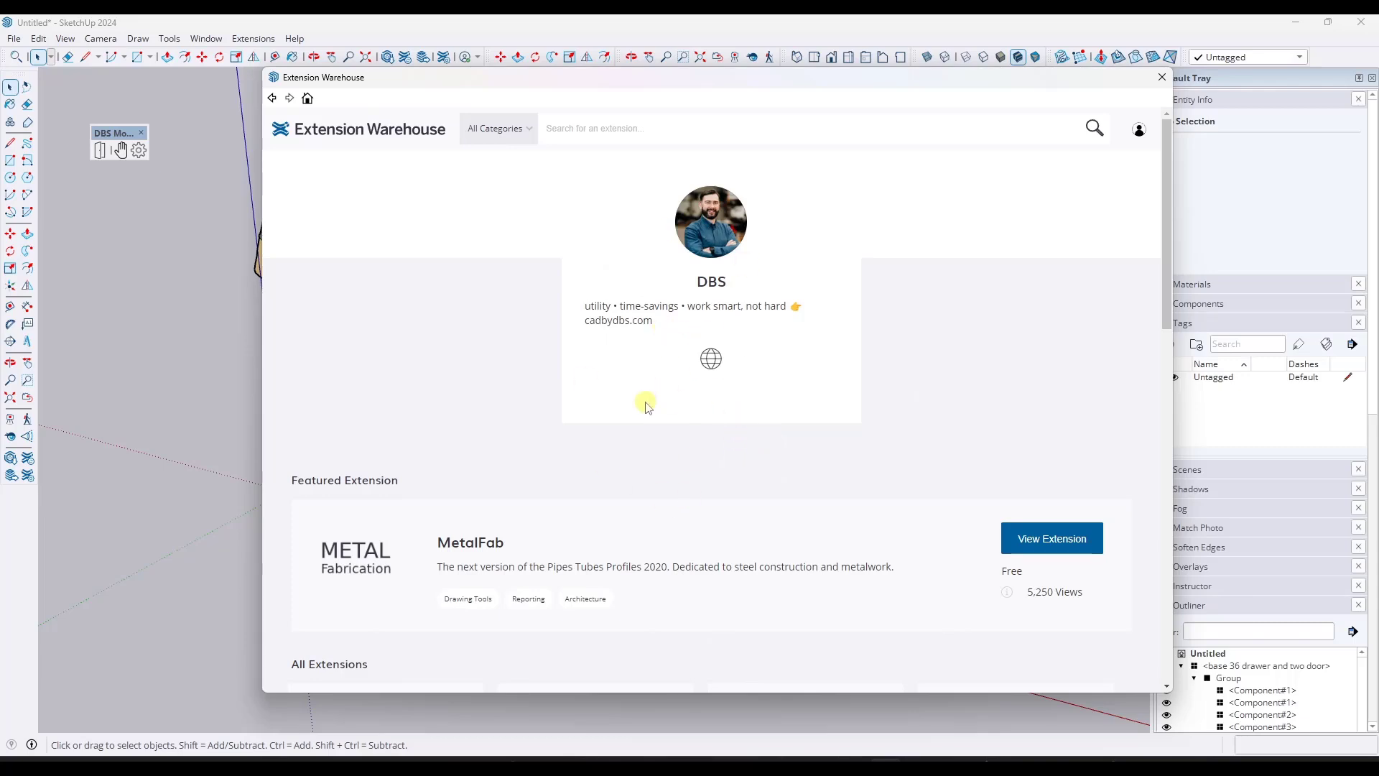
{"action": "left_click", "coordinate": [271, 98]}
{"action": "scroll", "coordinate": [689, 446], "scroll_direction": "down", "scroll_amount": 1}
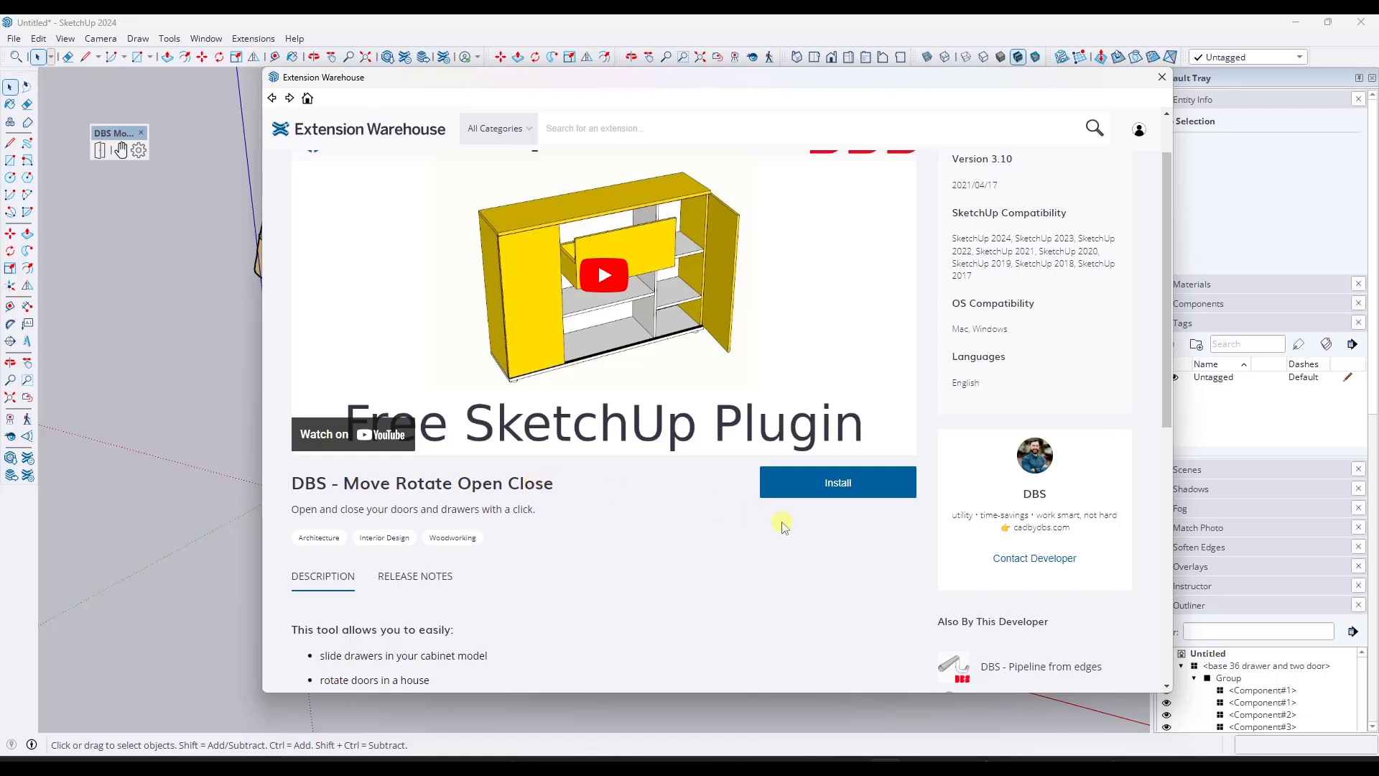
{"action": "scroll", "coordinate": [784, 527], "scroll_direction": "up", "scroll_amount": 1}
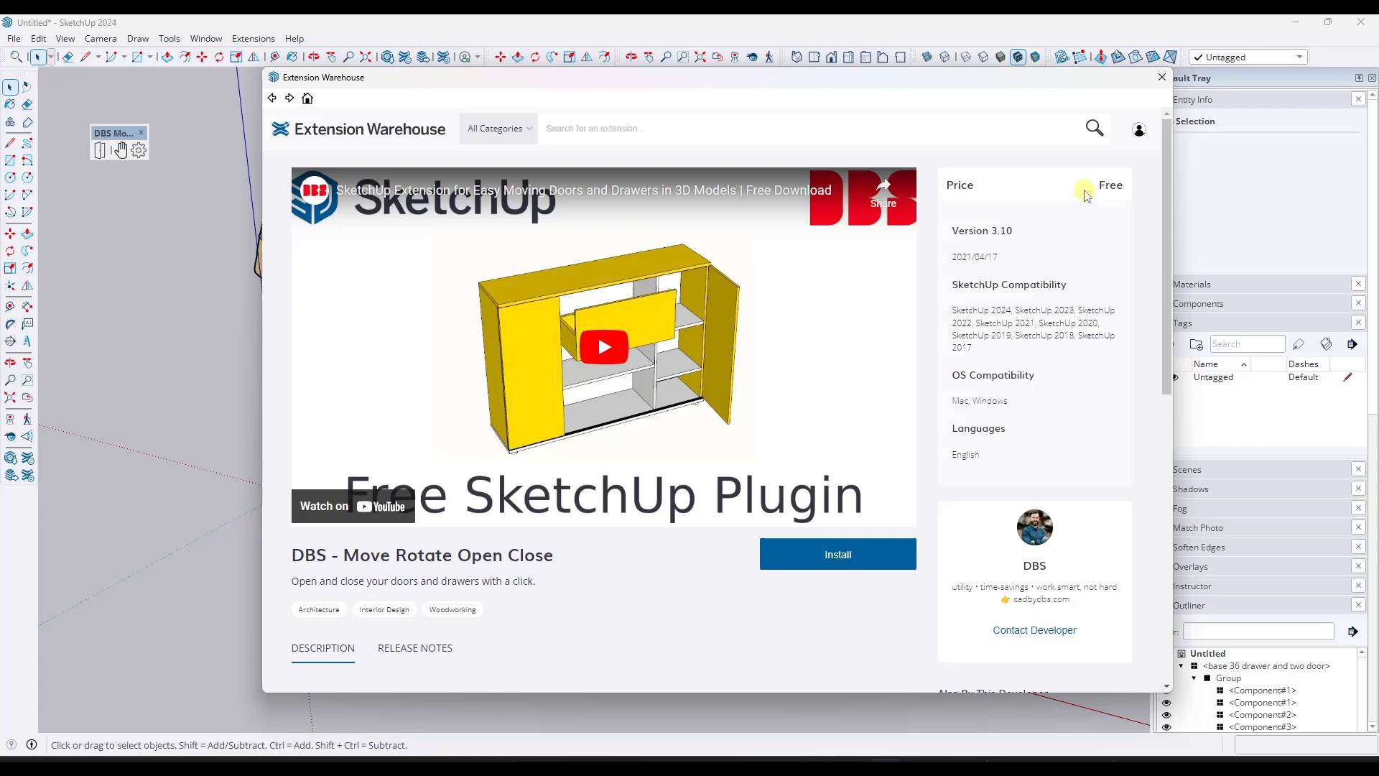
{"action": "left_click", "coordinate": [839, 568]}
{"action": "left_click", "coordinate": [1162, 76]}
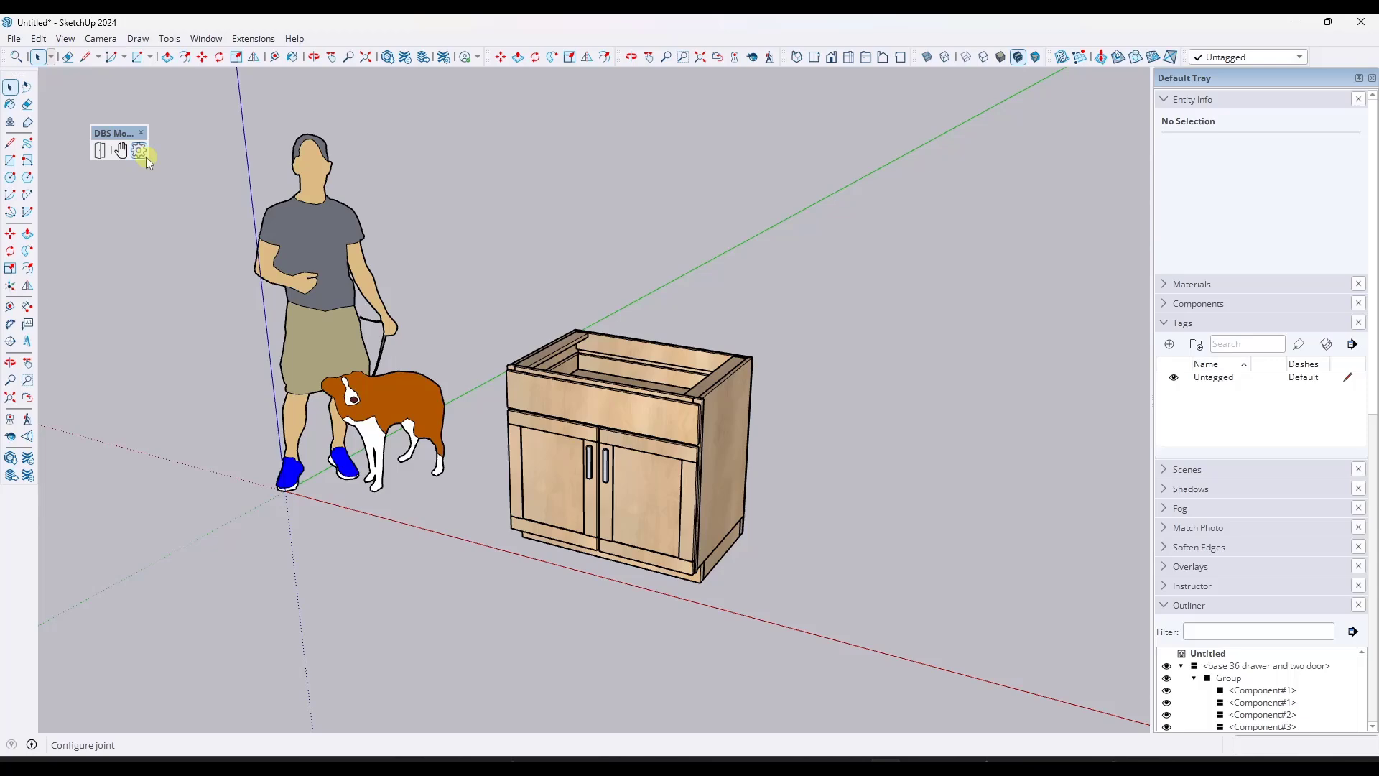
- Select the kitchen cabinet component and check its 3D Warehouse source page
{"action": "middle_click_drag", "start_coordinate": [474, 265], "coordinate": [569, 354]}
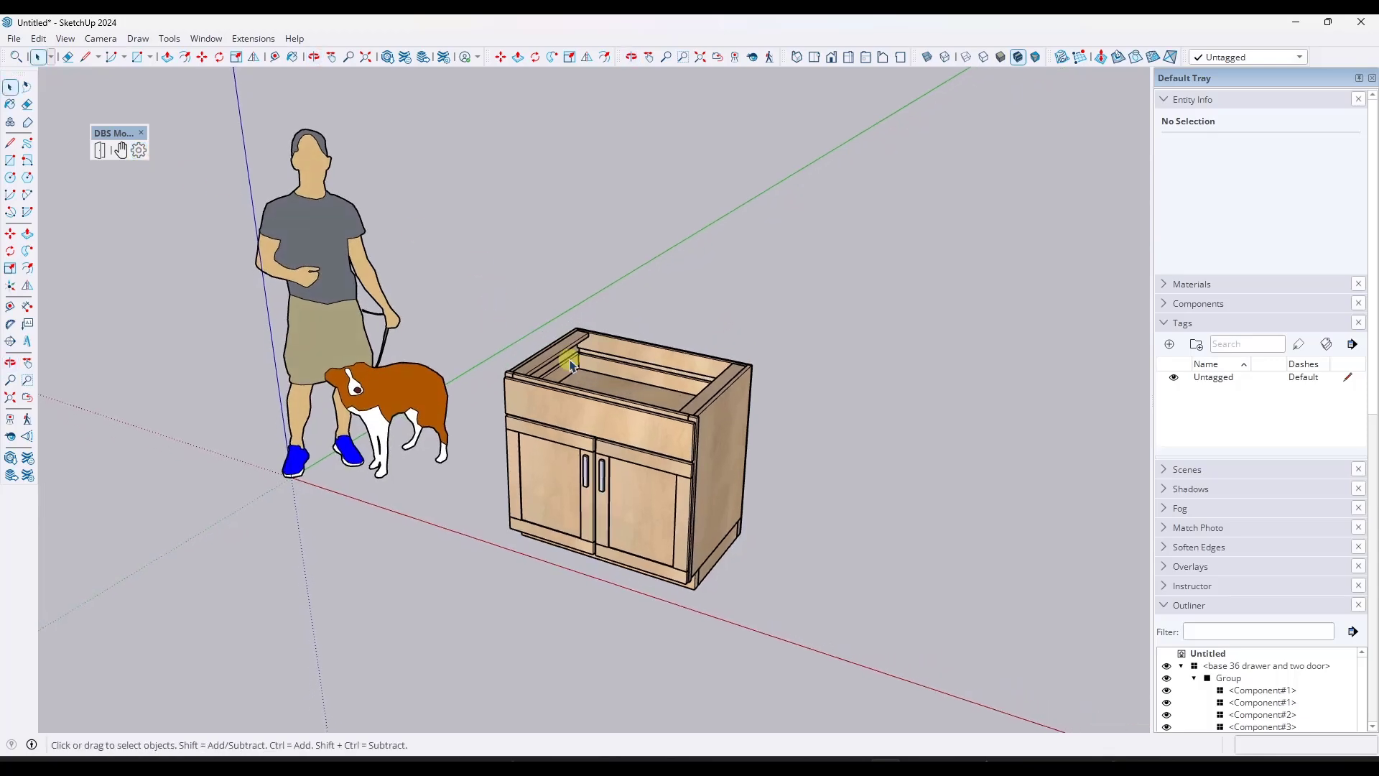
{"action": "left_click", "coordinate": [676, 445]}
{"action": "middle_click_drag", "start_coordinate": [676, 445], "coordinate": [689, 373]}
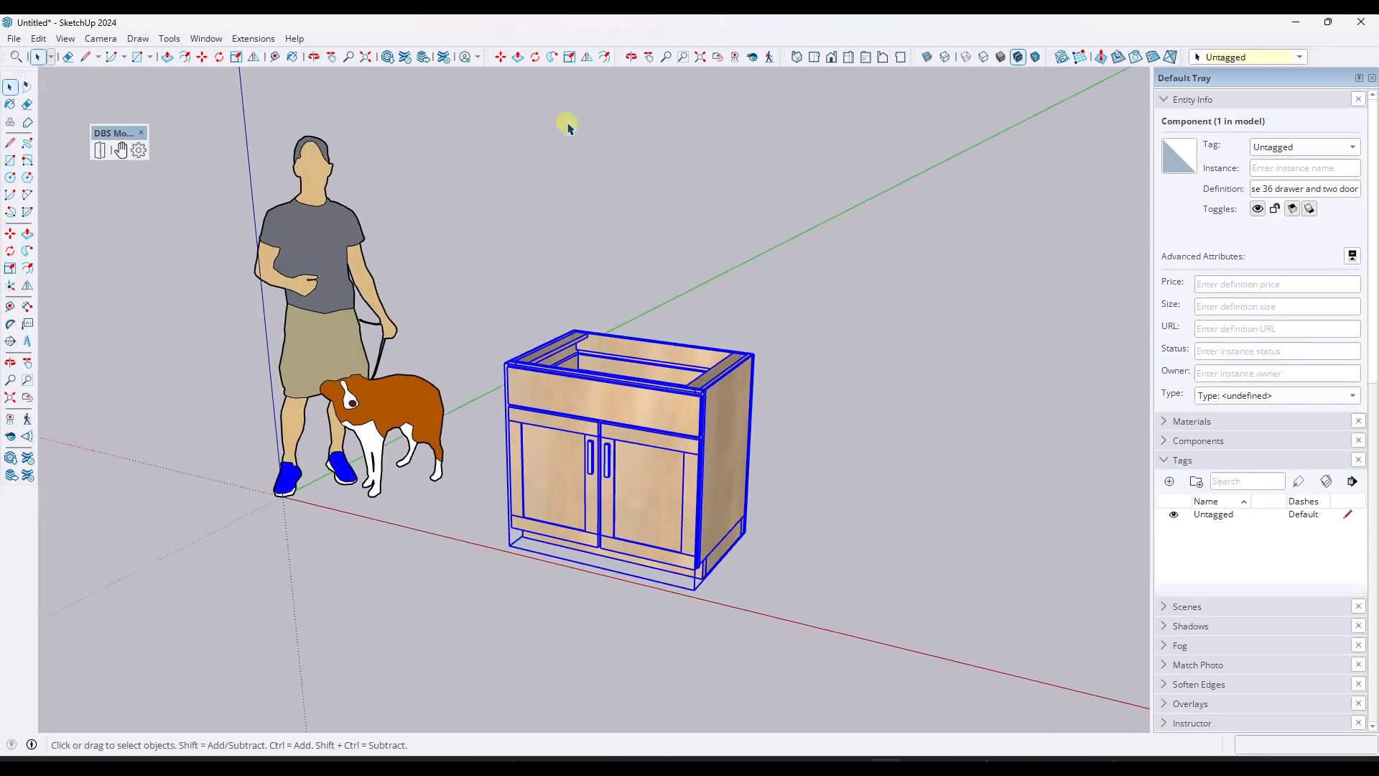
{"action": "left_click", "coordinate": [385, 58]}
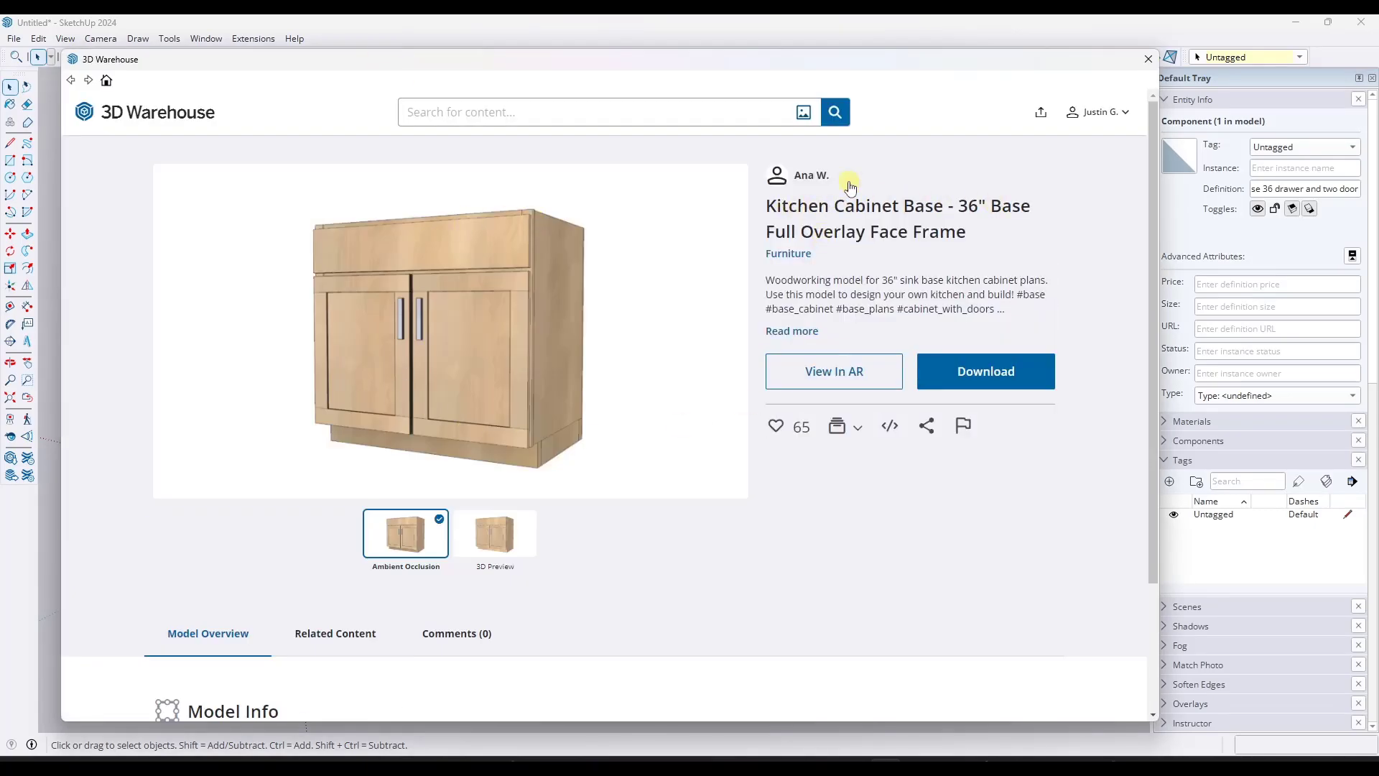
{"action": "left_click", "coordinate": [1148, 59]}
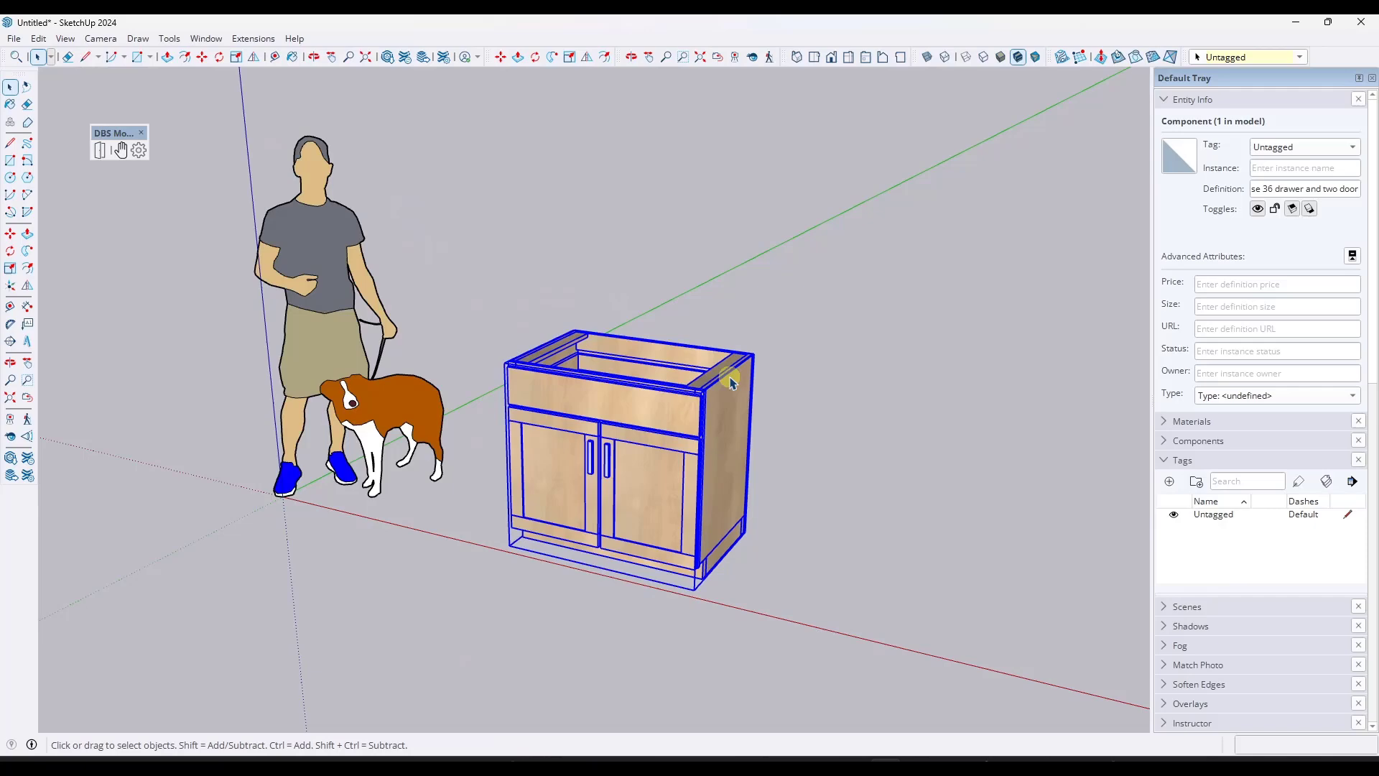
- Zoom in on the cabinet and open the component for editing
{"action": "scroll", "coordinate": [670, 449], "scroll_direction": "up", "scroll_amount": 4}
{"action": "middle_click_drag", "start_coordinate": [698, 383], "coordinate": [662, 377]}
{"action": "scroll", "coordinate": [661, 377], "scroll_direction": "up", "scroll_amount": 1}
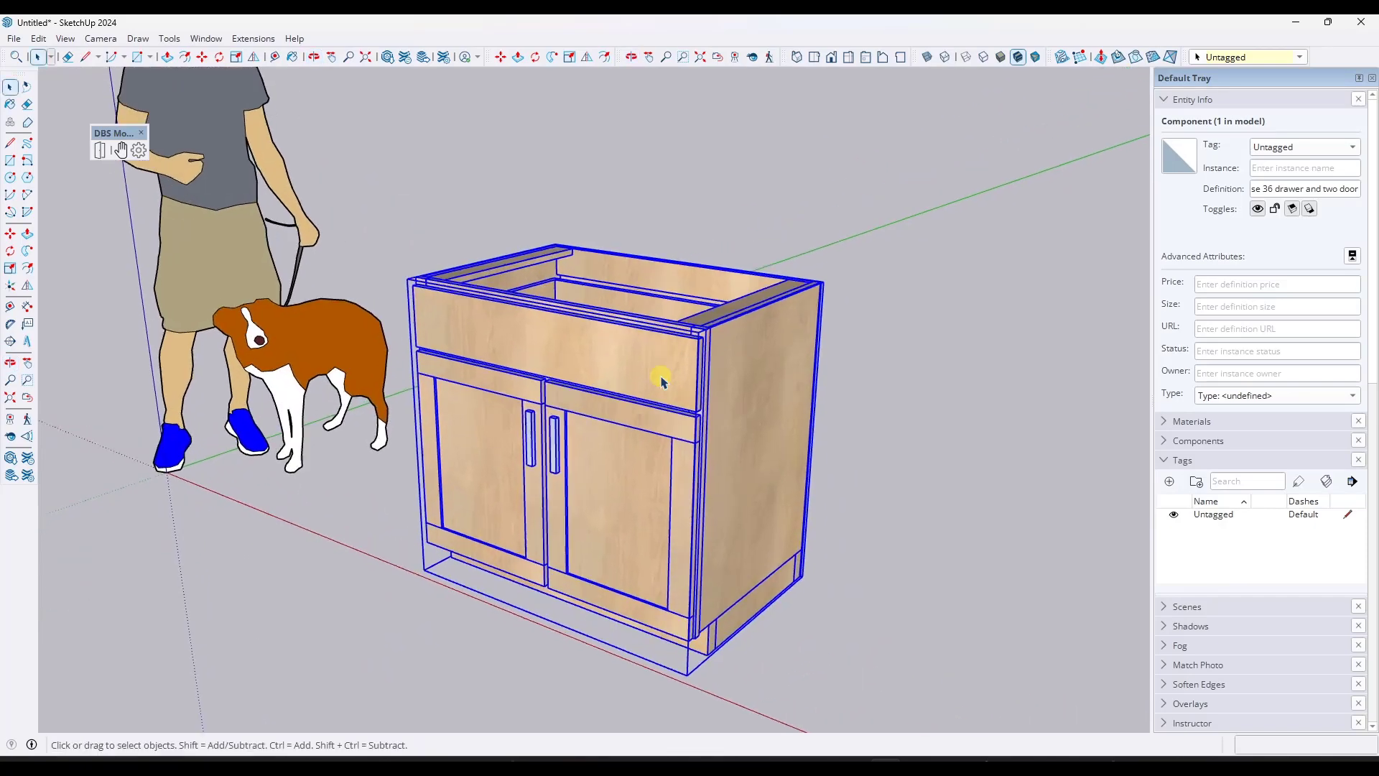
{"action": "scroll", "coordinate": [675, 373], "scroll_direction": "up", "scroll_amount": 3}
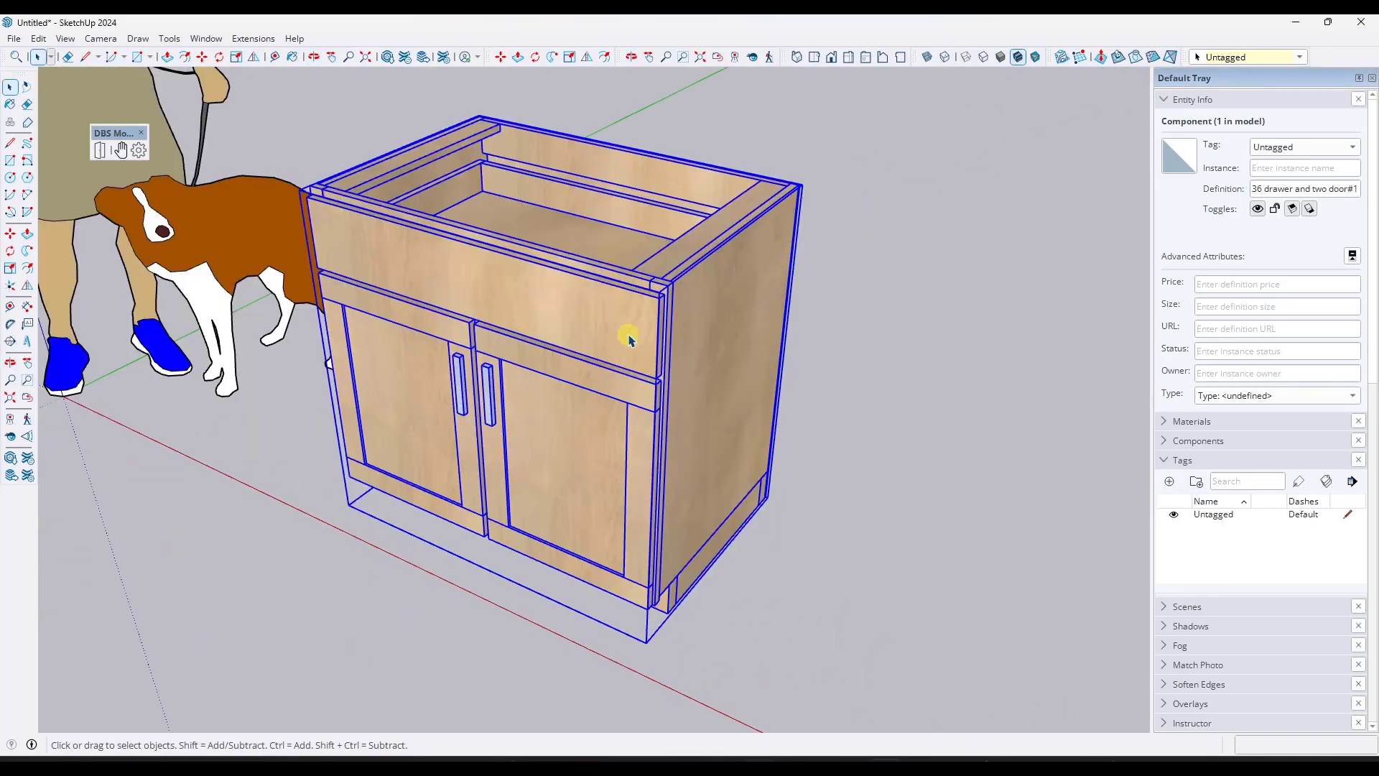
{"action": "double_click", "coordinate": [625, 316]}
- Enter the cabinet's inner group, test-move the drawer and cancel, then configure its DBS joint
{"action": "left_click", "coordinate": [626, 321]}
{"action": "double_click", "coordinate": [601, 305]}
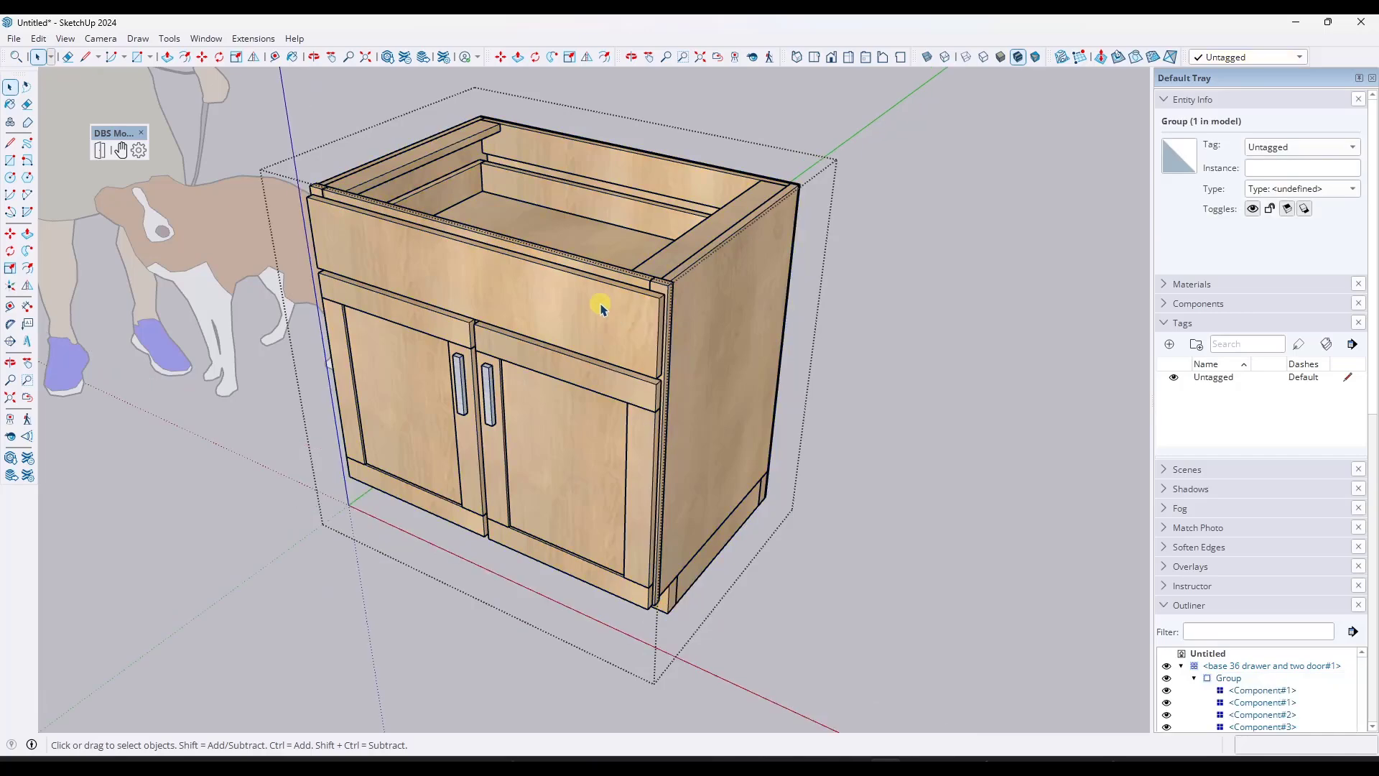
{"action": "left_click", "coordinate": [602, 309]}
{"action": "key", "text": "m"}
{"action": "left_click", "coordinate": [601, 303]}
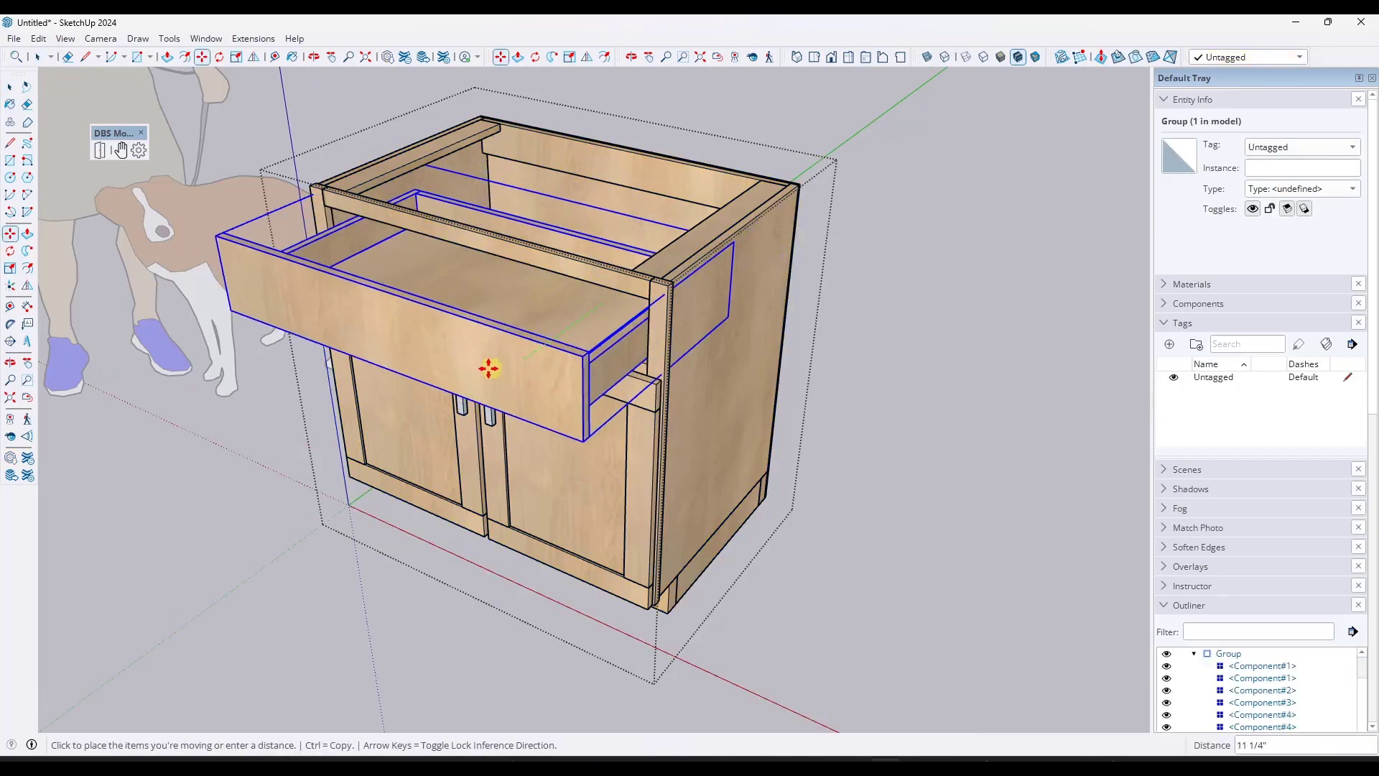
{"action": "key", "text": "Escape"}
{"action": "key", "text": "space"}
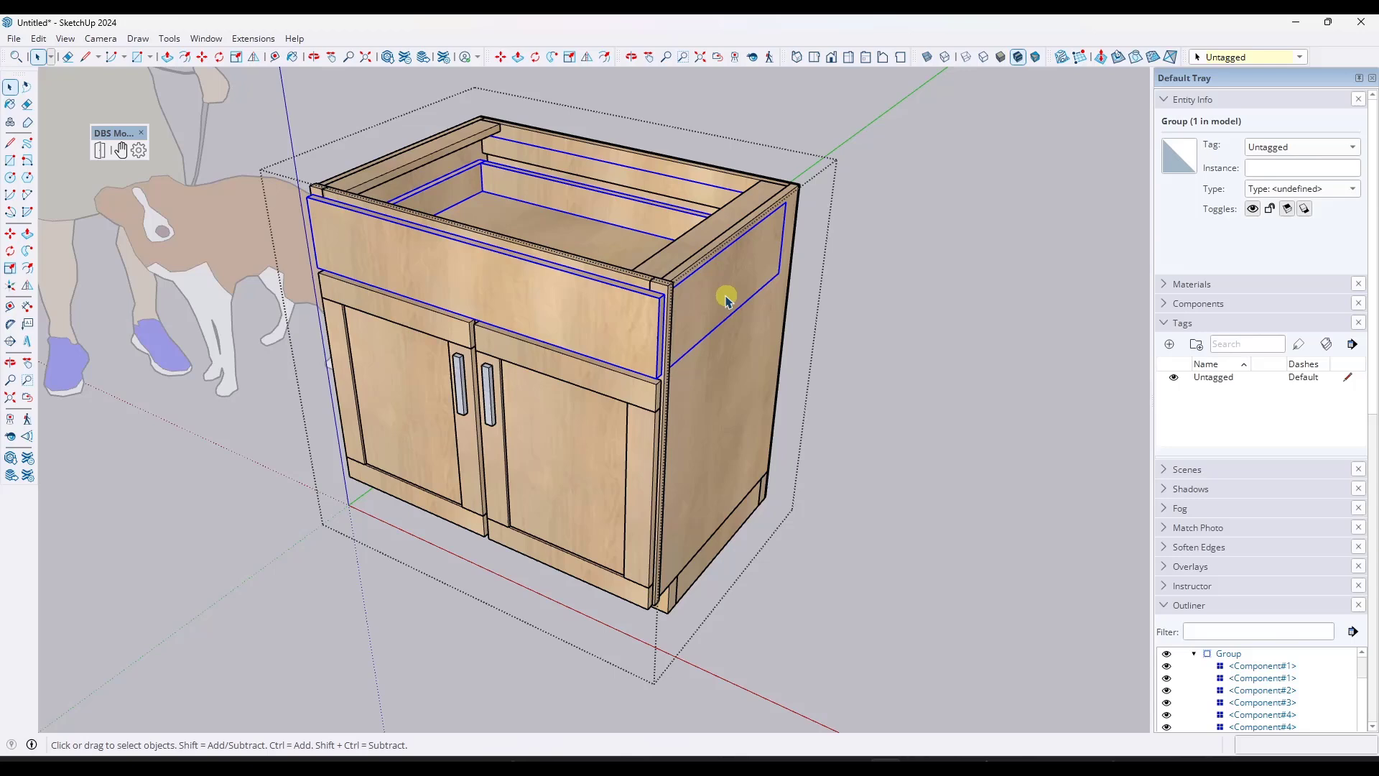
{"action": "left_click", "coordinate": [139, 151]}
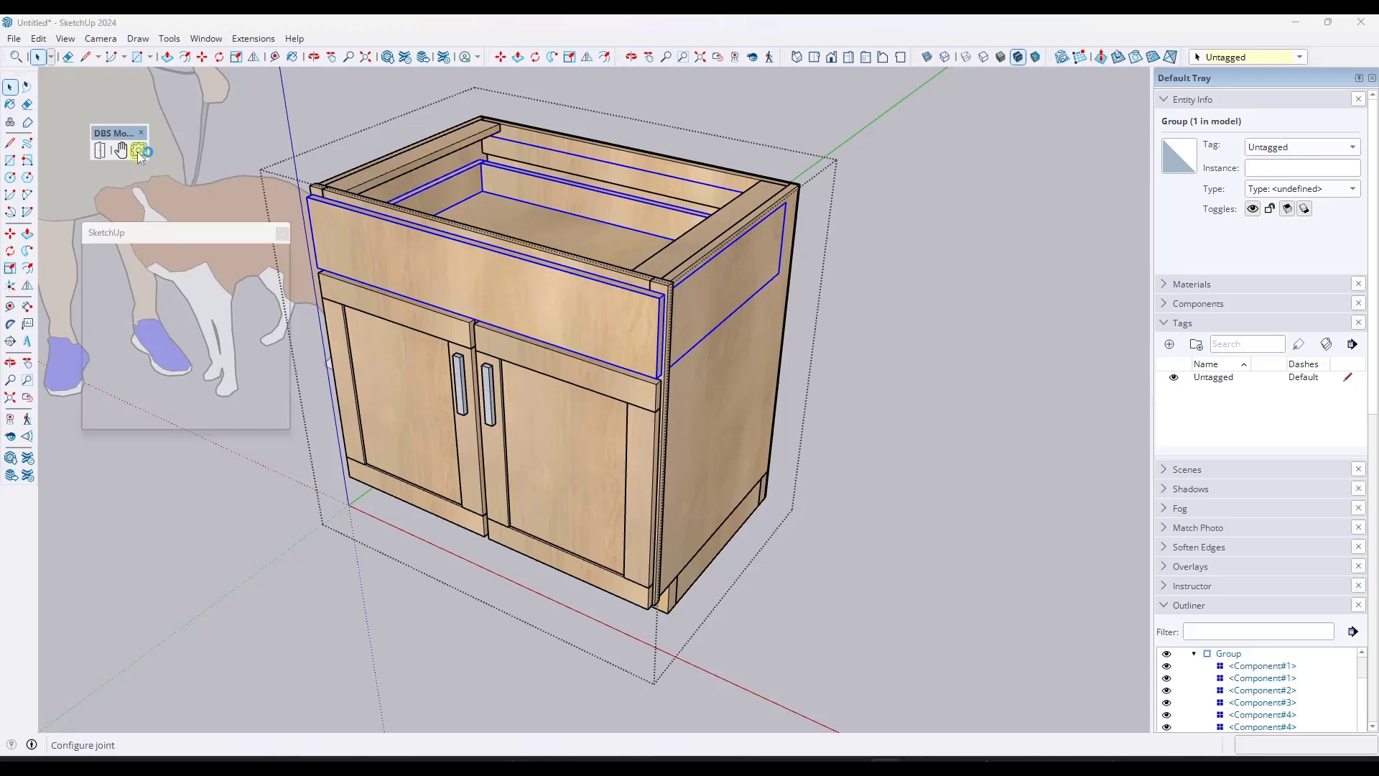
- Set the drawer's joint type to slider
{"action": "left_click", "coordinate": [138, 151]}
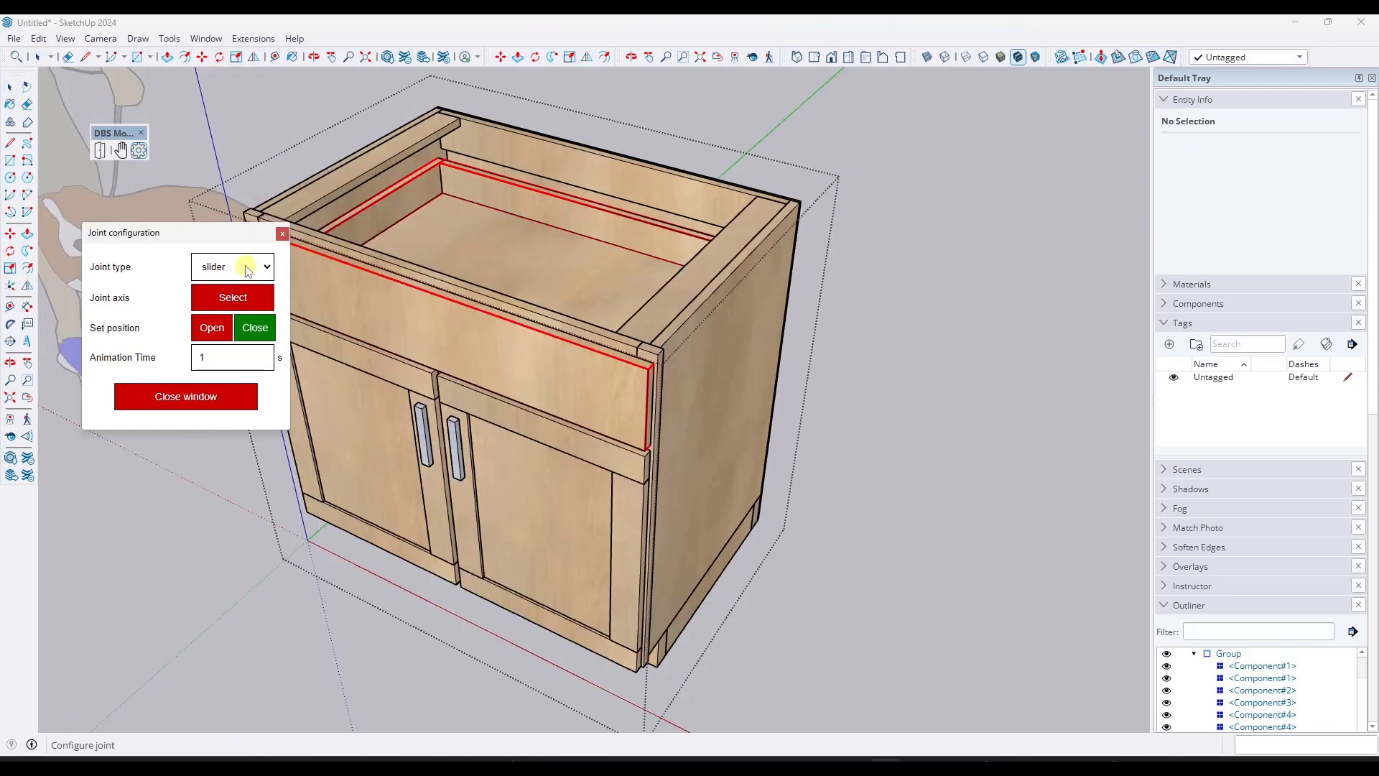
{"action": "left_click", "coordinate": [247, 270]}
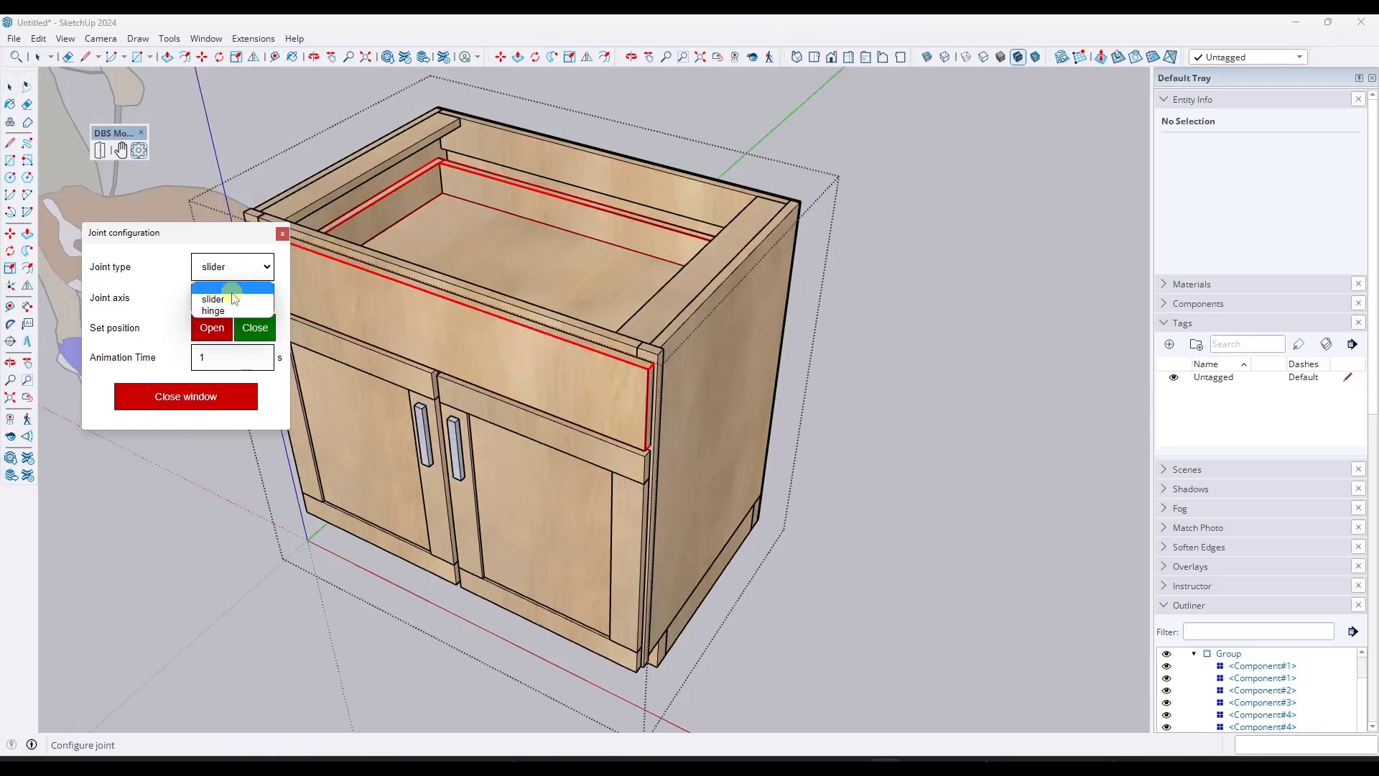
{"action": "left_click", "coordinate": [214, 310]}
{"action": "left_click", "coordinate": [217, 267]}
{"action": "left_click", "coordinate": [223, 300]}
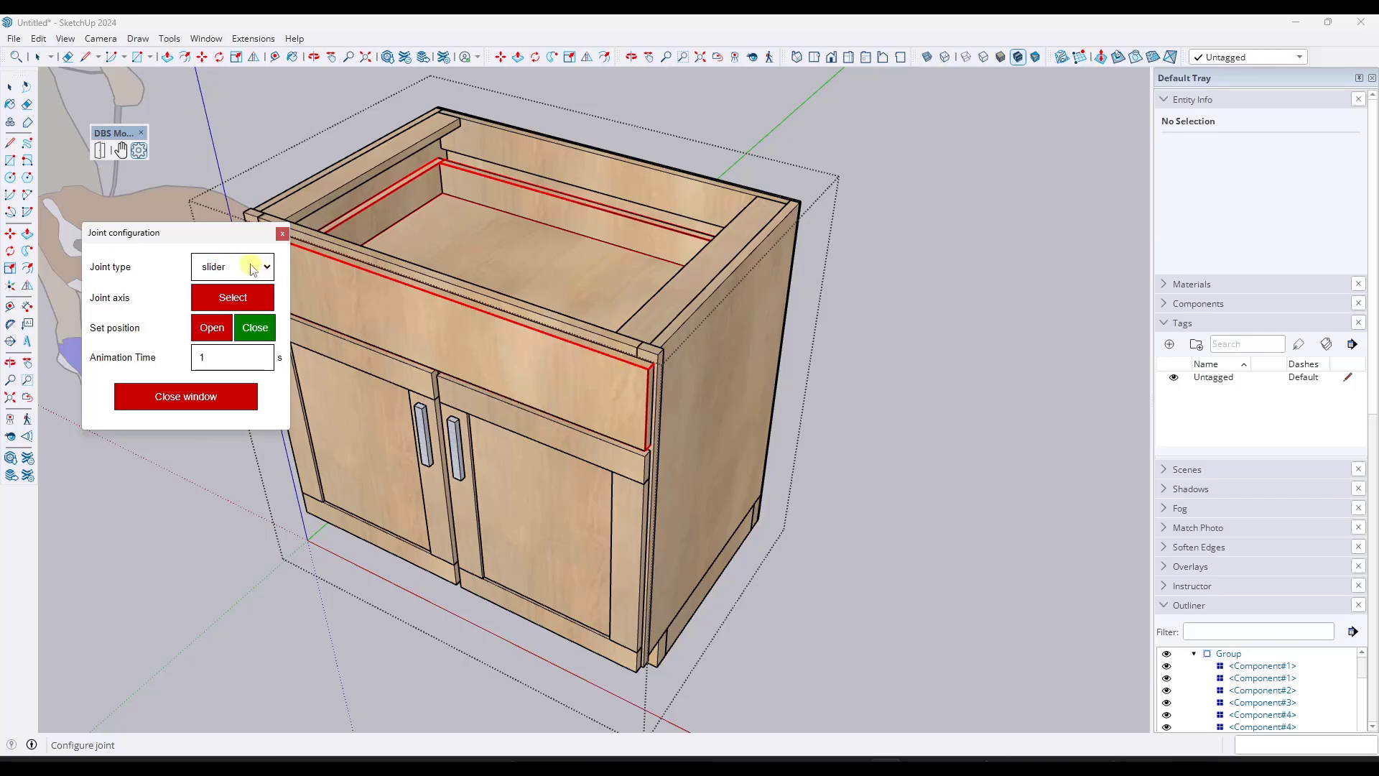
- Pick a drawer edge as the slider axis and record the open position
{"action": "left_click", "coordinate": [242, 306]}
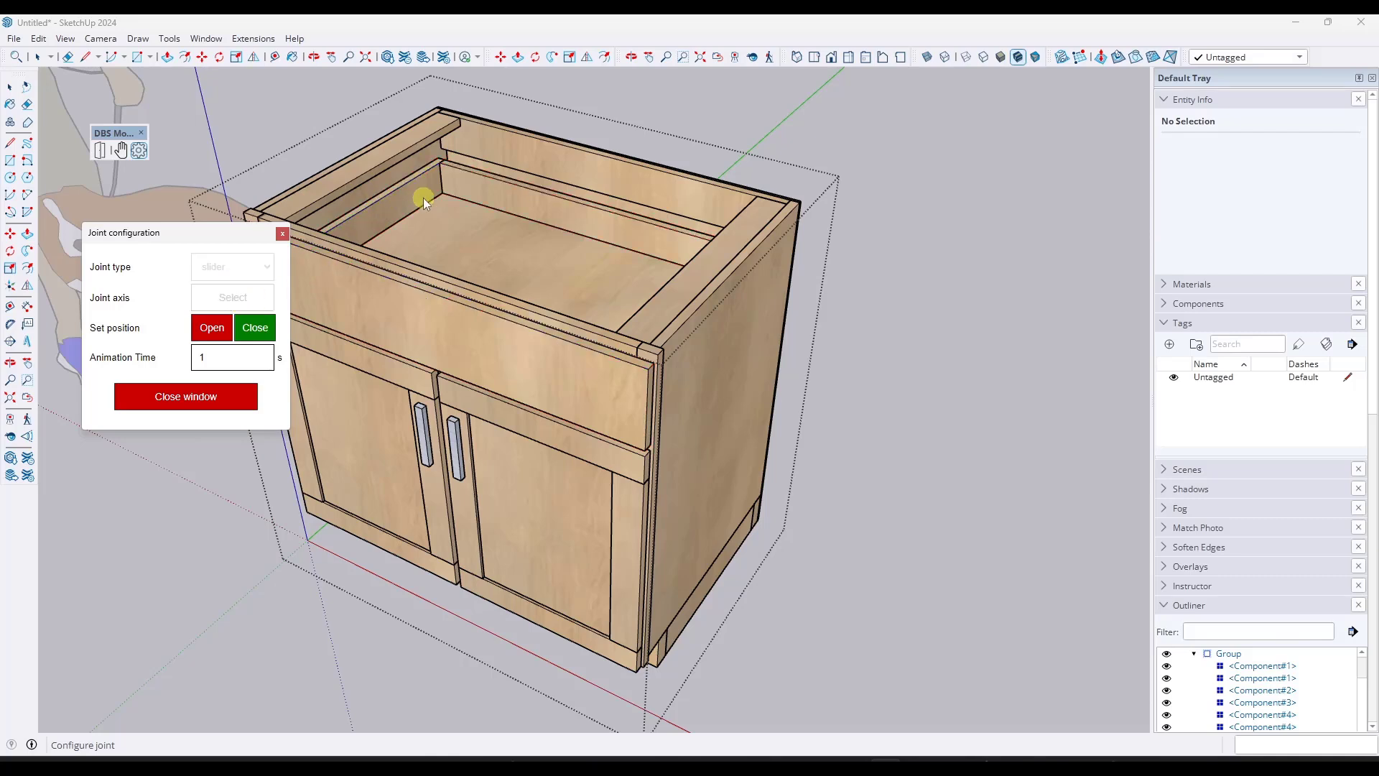
{"action": "left_click", "coordinate": [484, 177]}
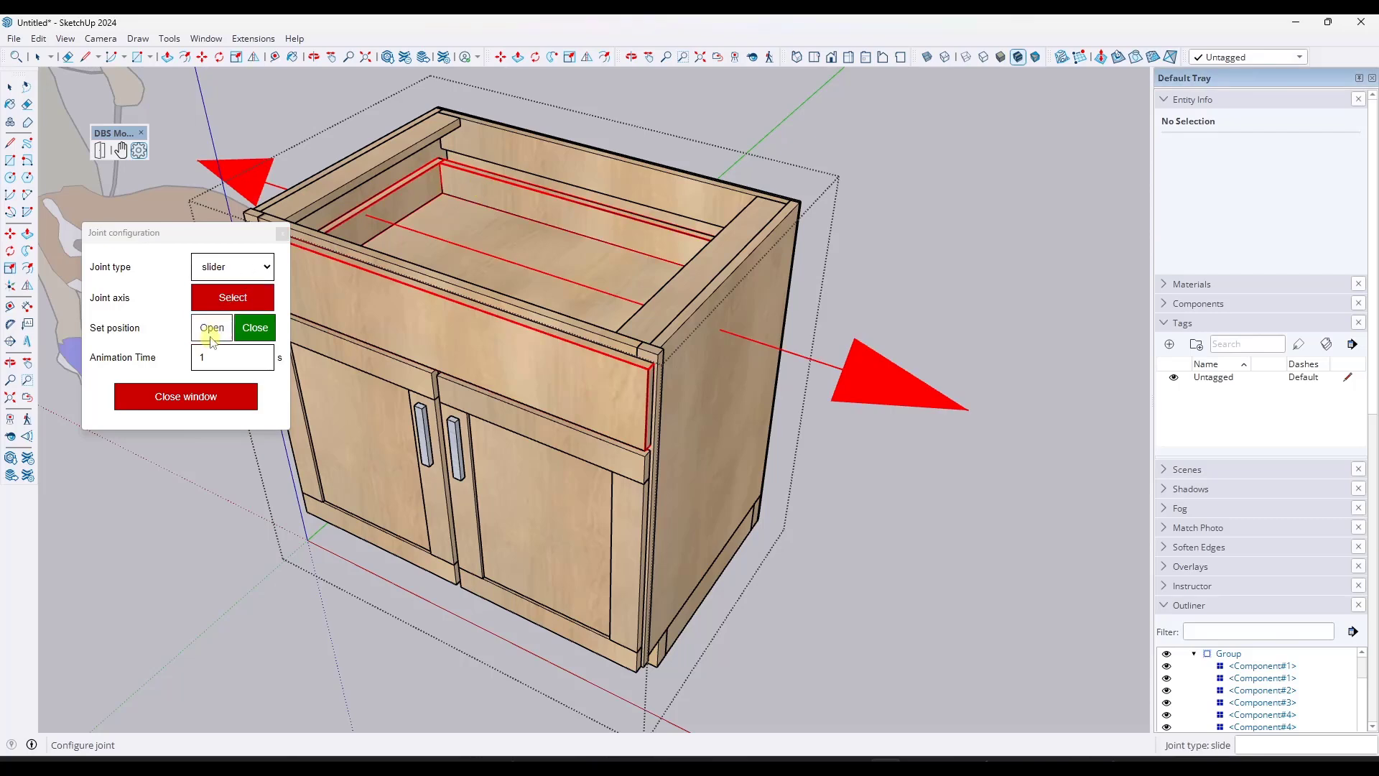
{"action": "left_click", "coordinate": [231, 297]}
{"action": "left_click", "coordinate": [364, 212]}
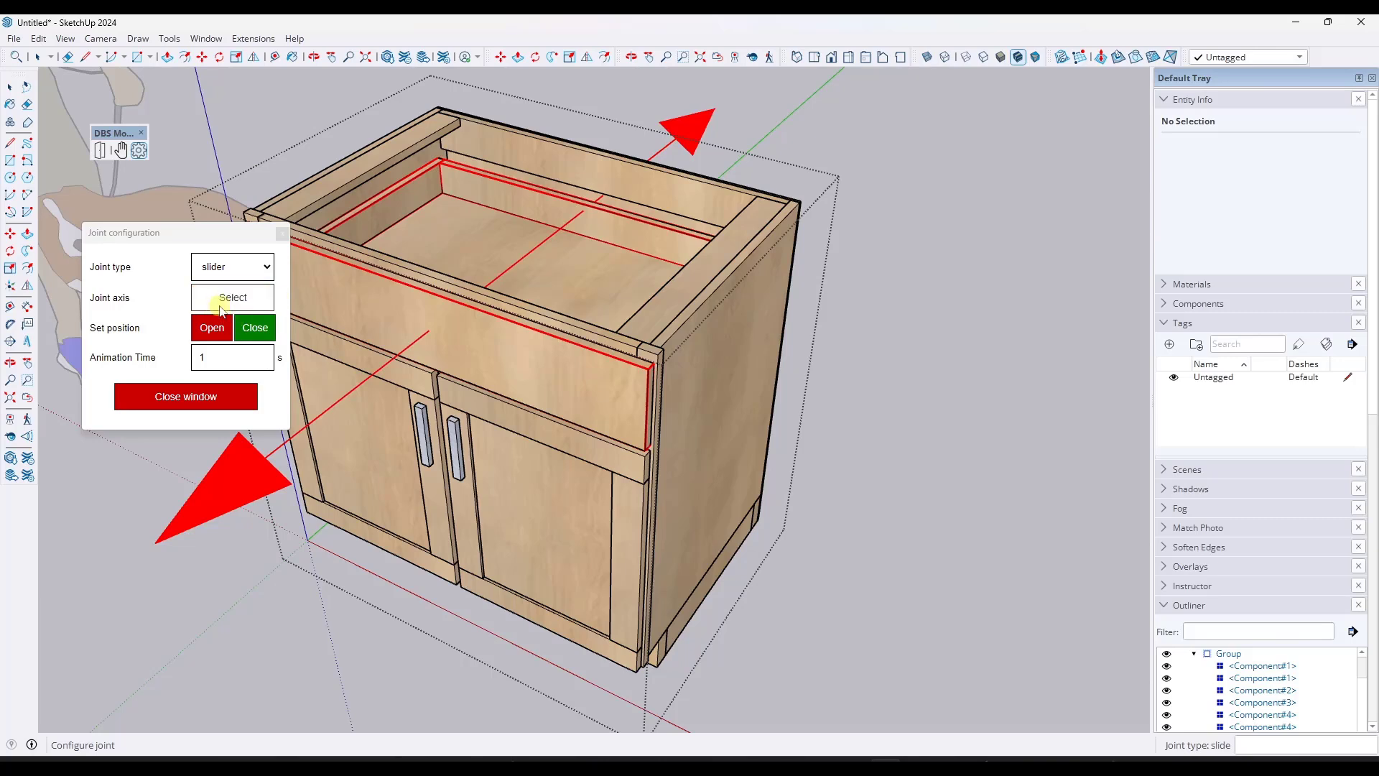
{"action": "left_click", "coordinate": [212, 327]}
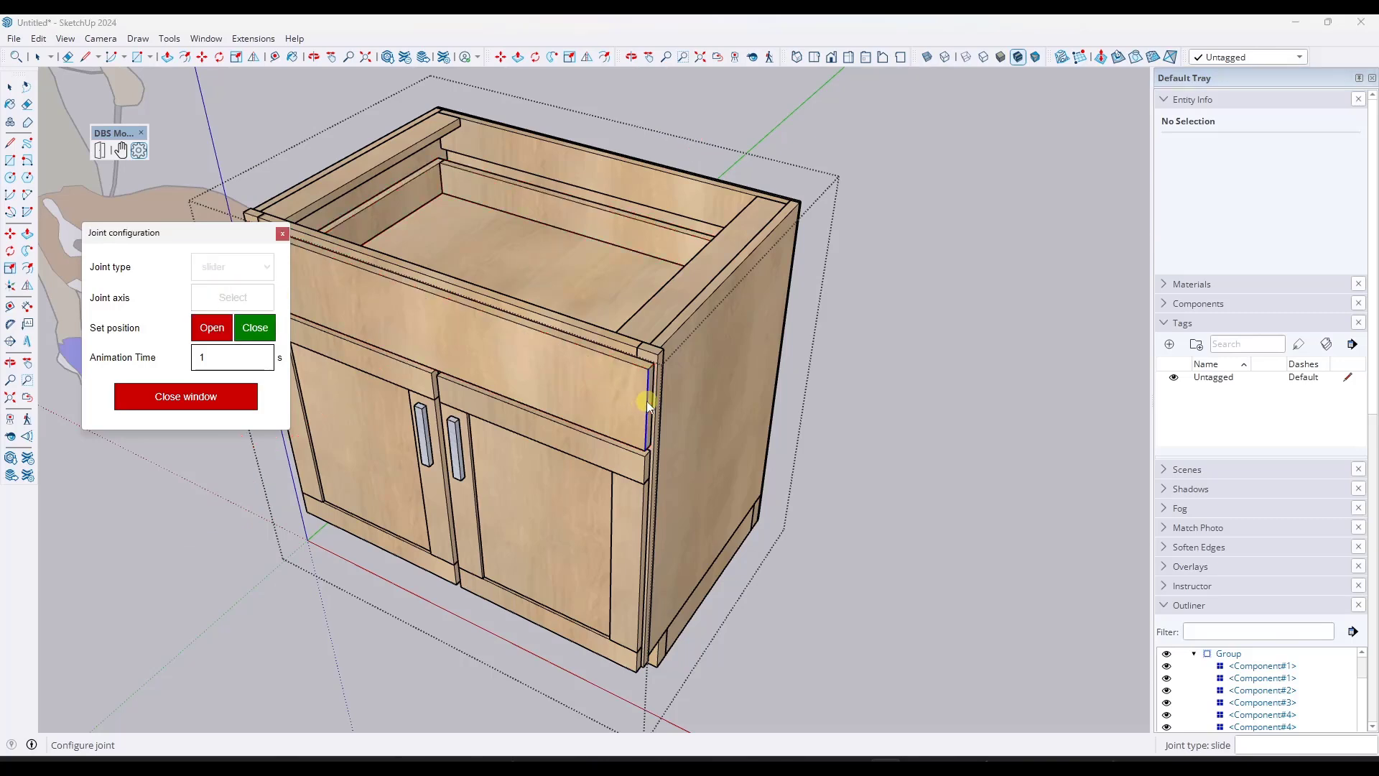
- Re-pick the drawer's side edge as the front-to-back slide axis and record the closed position
{"action": "left_click", "coordinate": [647, 402]}
{"action": "left_click", "coordinate": [213, 272]}
{"action": "left_click", "coordinate": [659, 380]}
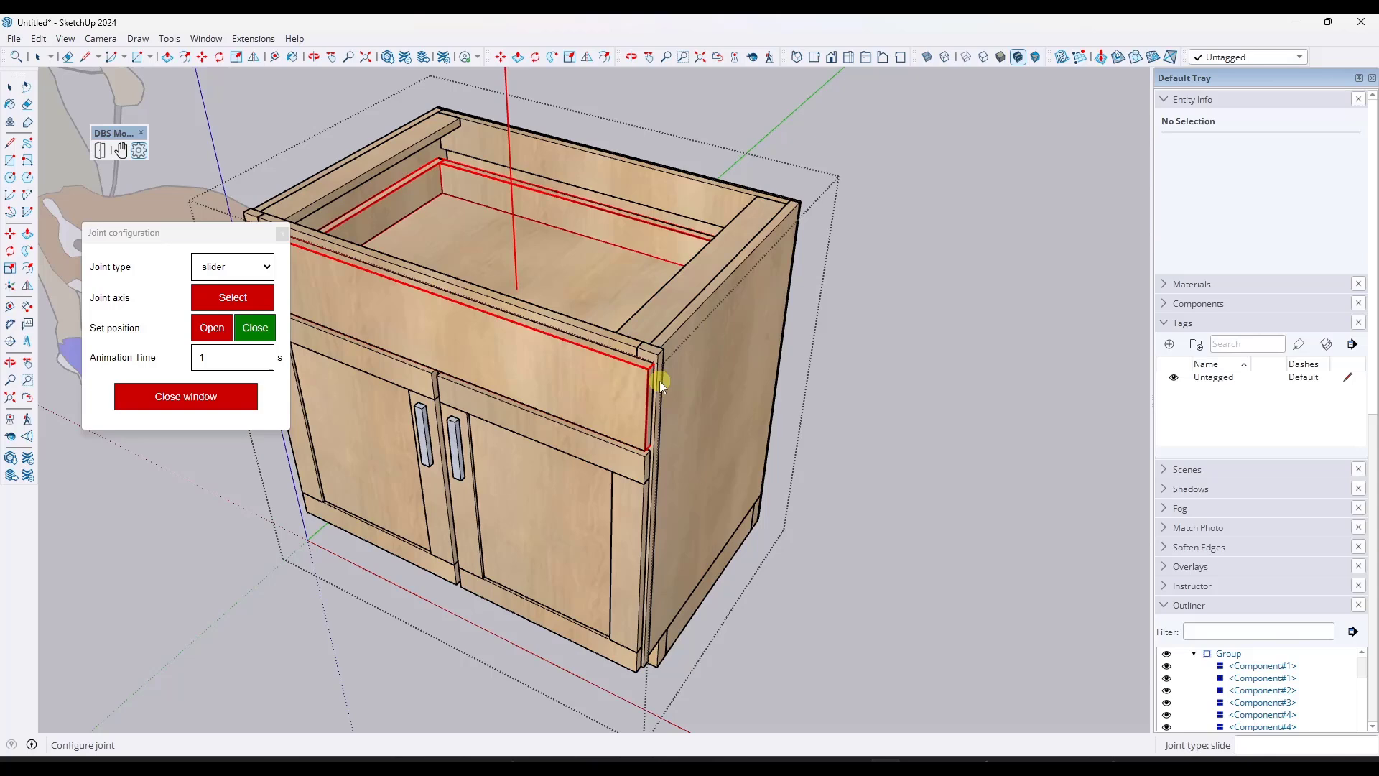
{"action": "left_click", "coordinate": [238, 319]}
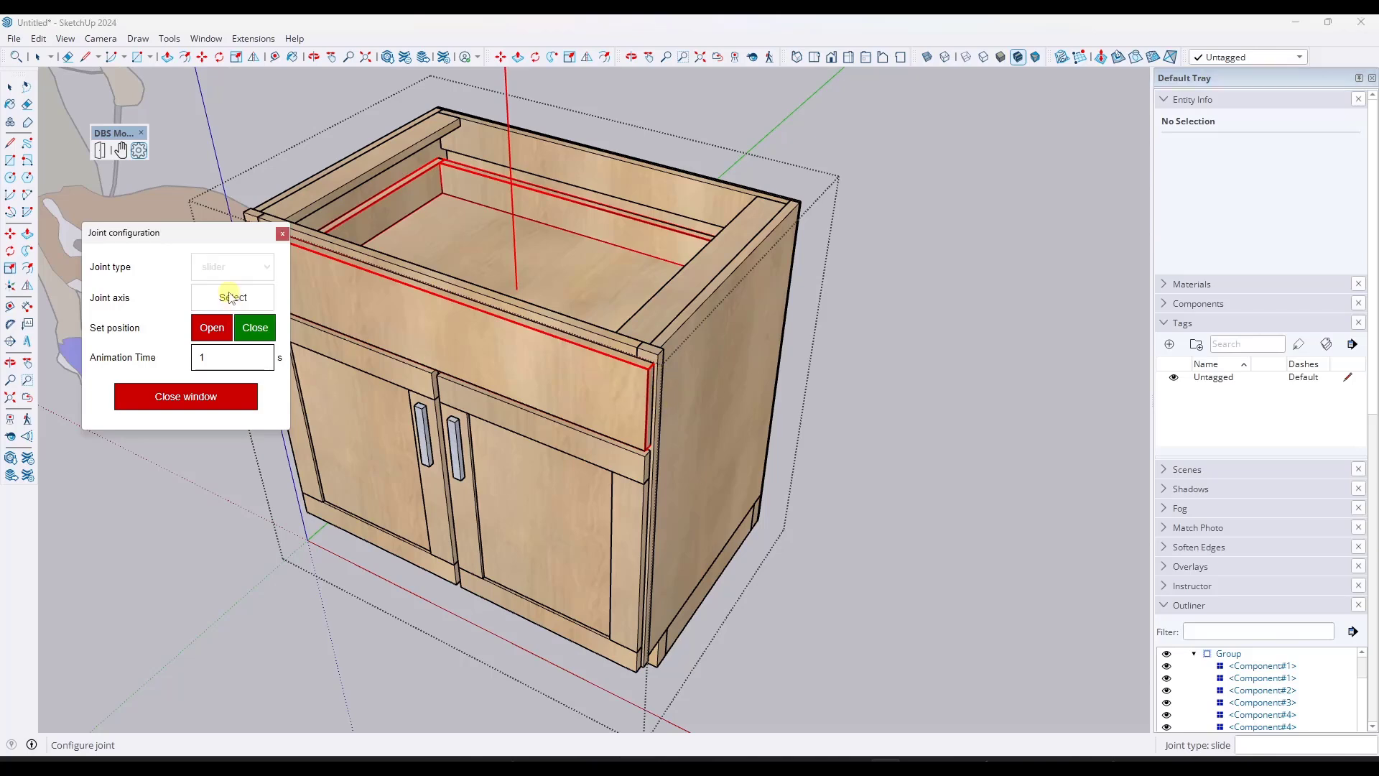
{"action": "left_click", "coordinate": [355, 215]}
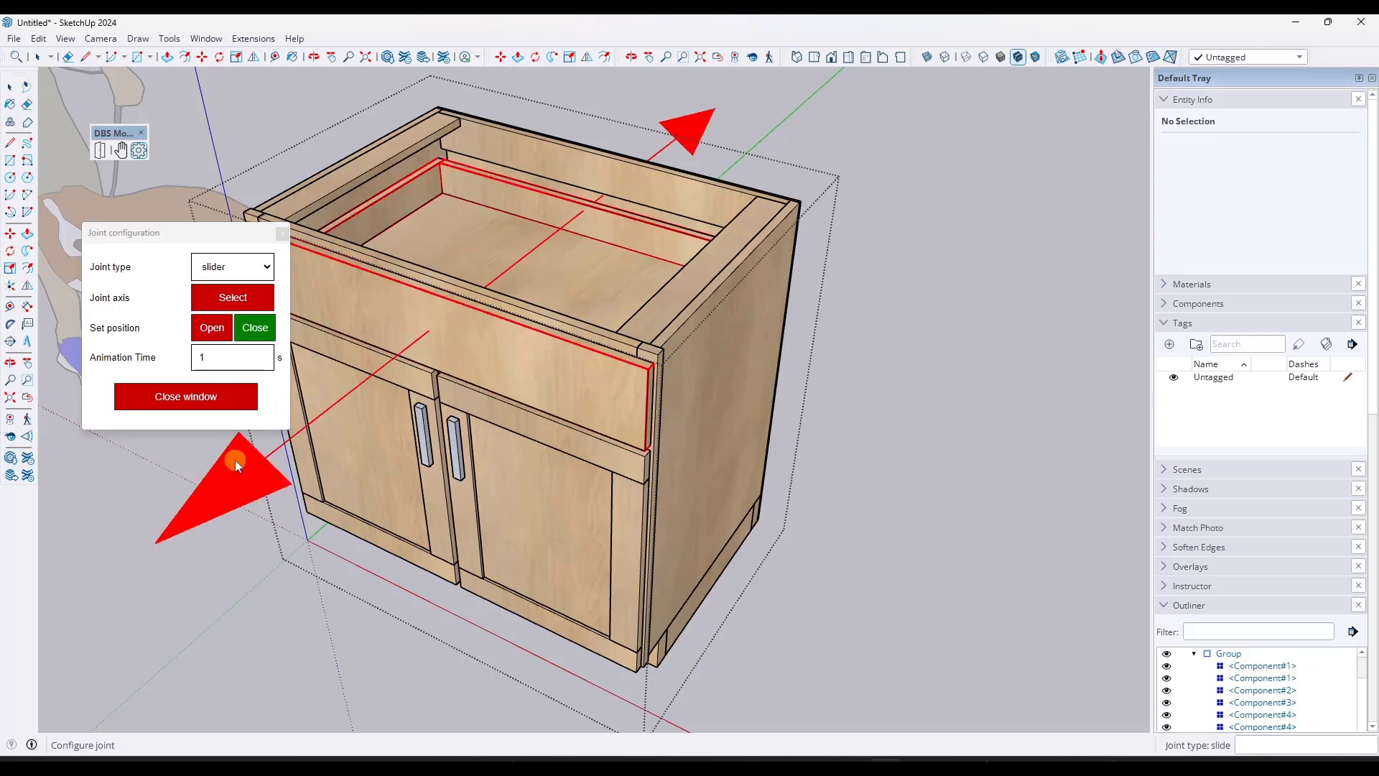
{"action": "left_click", "coordinate": [253, 333]}
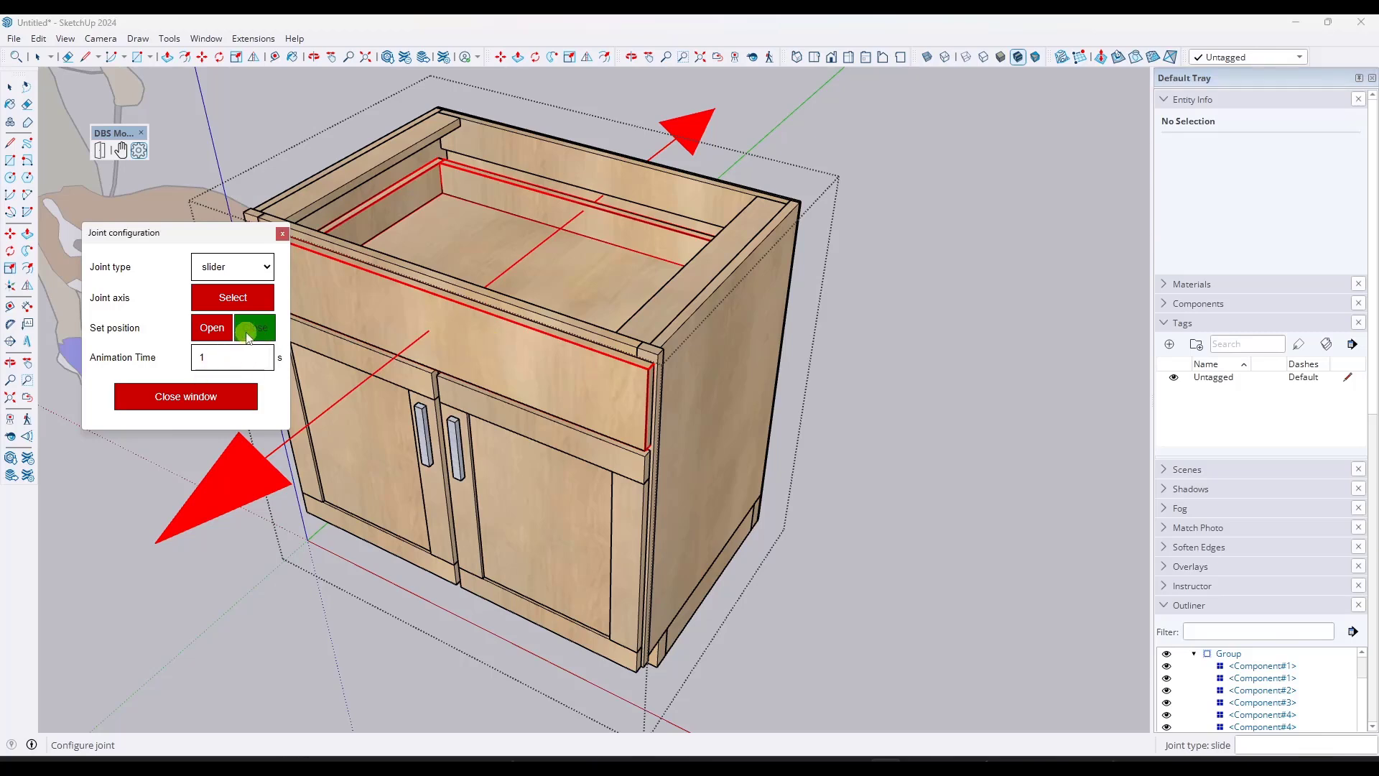
{"action": "left_click", "coordinate": [121, 150]}
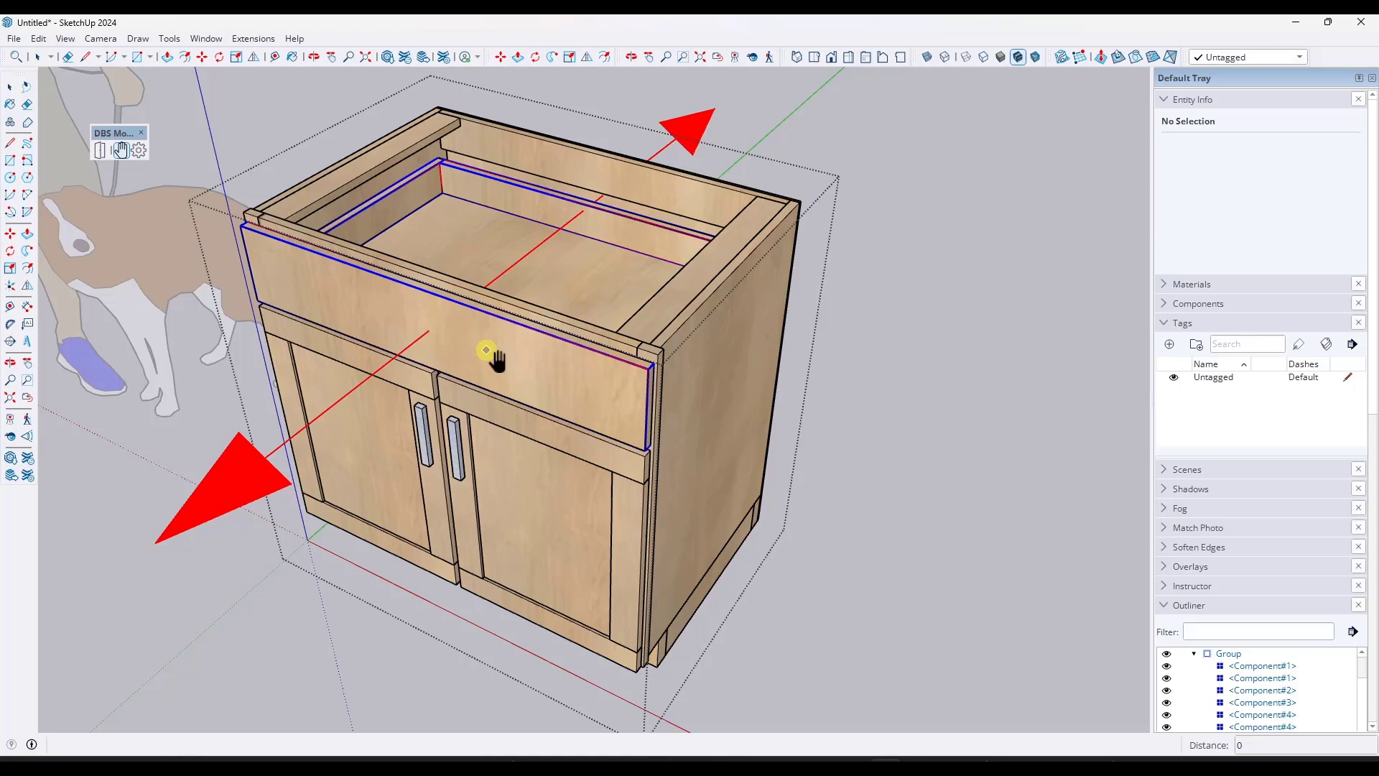
- Pull the drawer out about 1' 1 3/8" and save that as the joint's open position
{"action": "left_click_drag", "start_coordinate": [486, 350], "coordinate": [256, 484]}
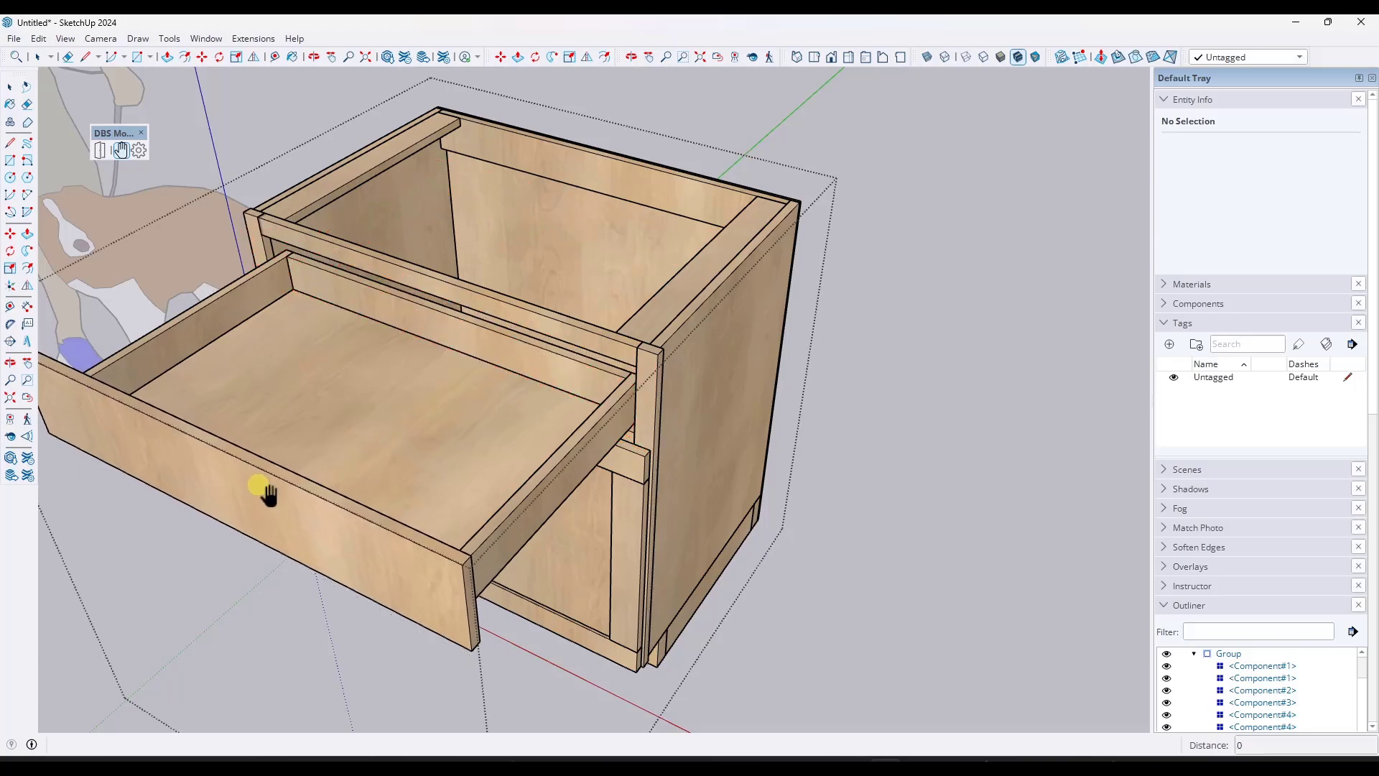
{"action": "left_click", "coordinate": [138, 149]}
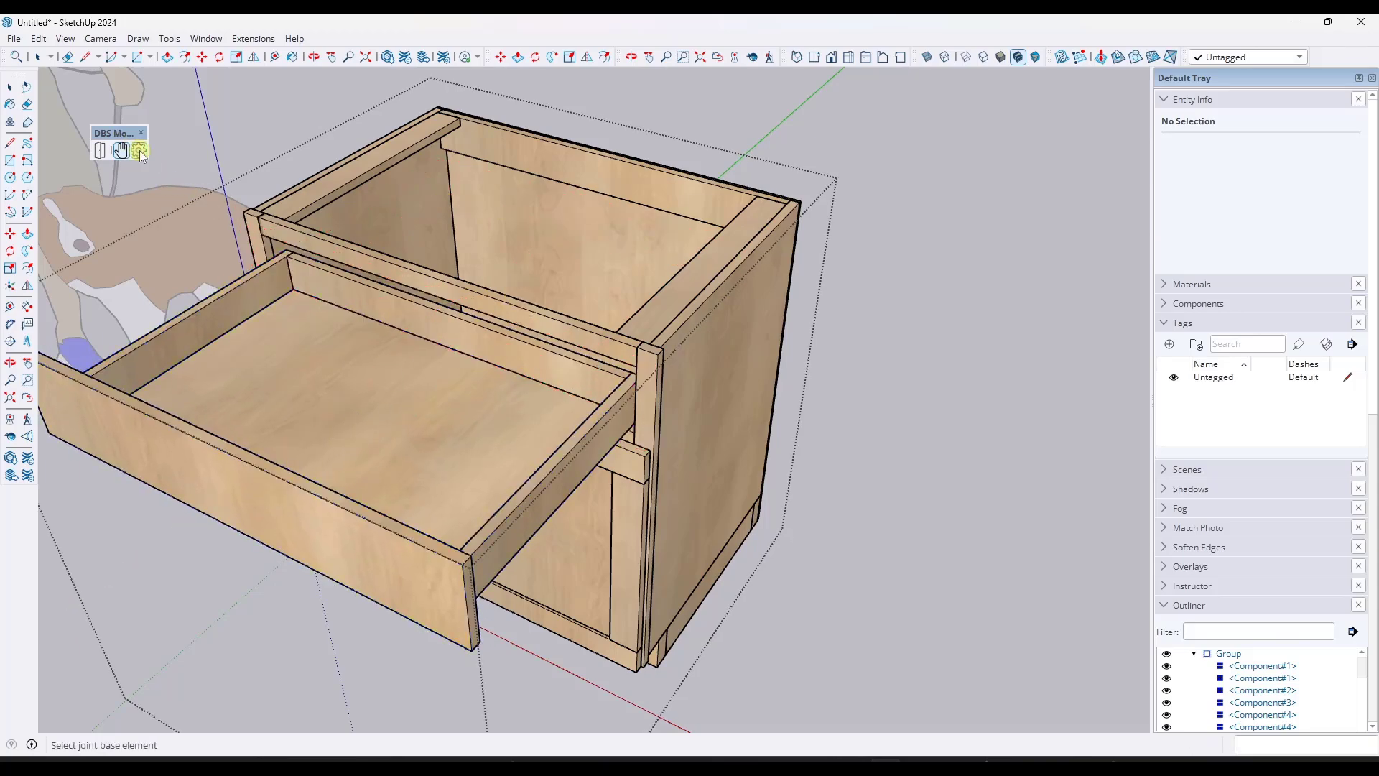
{"action": "left_click", "coordinate": [279, 403]}
{"action": "left_click", "coordinate": [214, 329]}
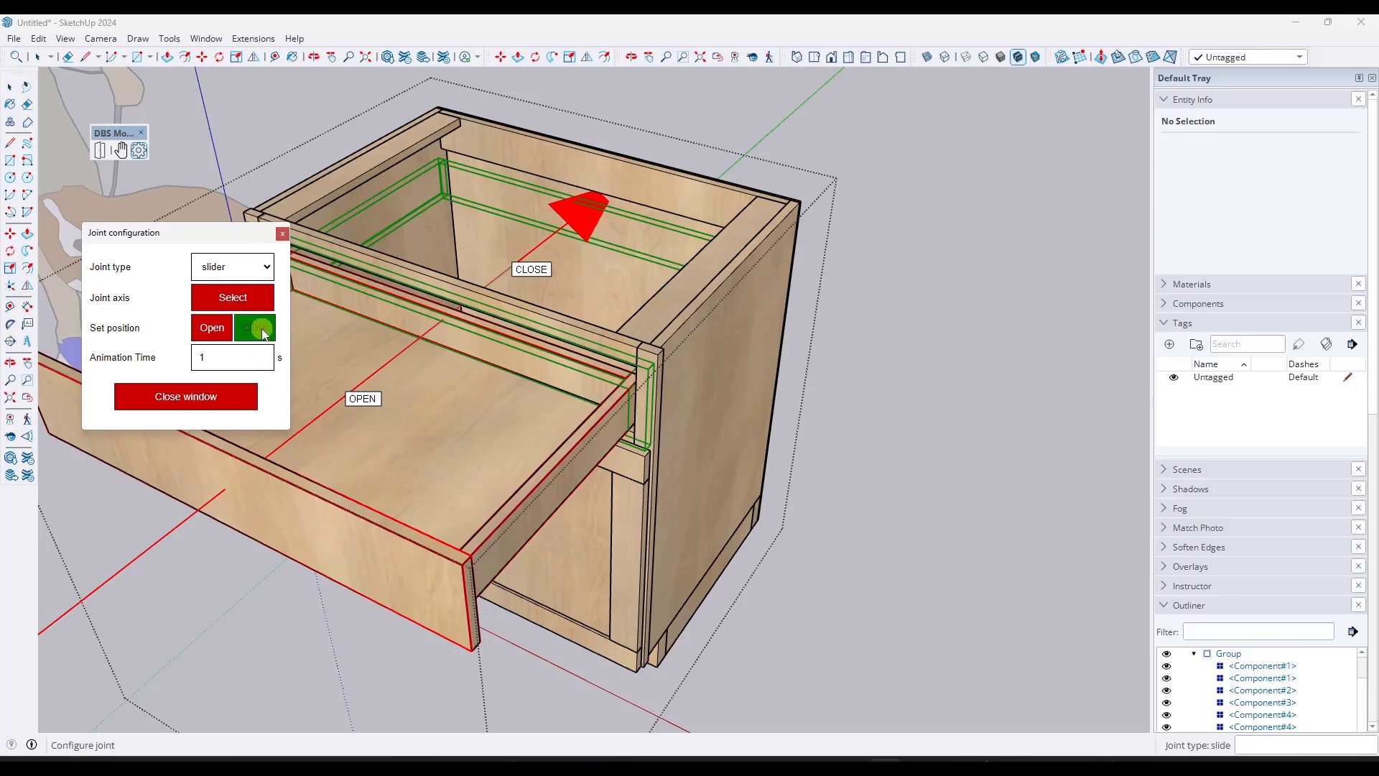
{"action": "left_click", "coordinate": [206, 329]}
- Animate the drawer shut and open four times with the DBS open/close tool, ending closed
{"action": "left_click", "coordinate": [202, 400]}
{"action": "scroll", "coordinate": [735, 332], "scroll_direction": "down", "scroll_amount": 3}
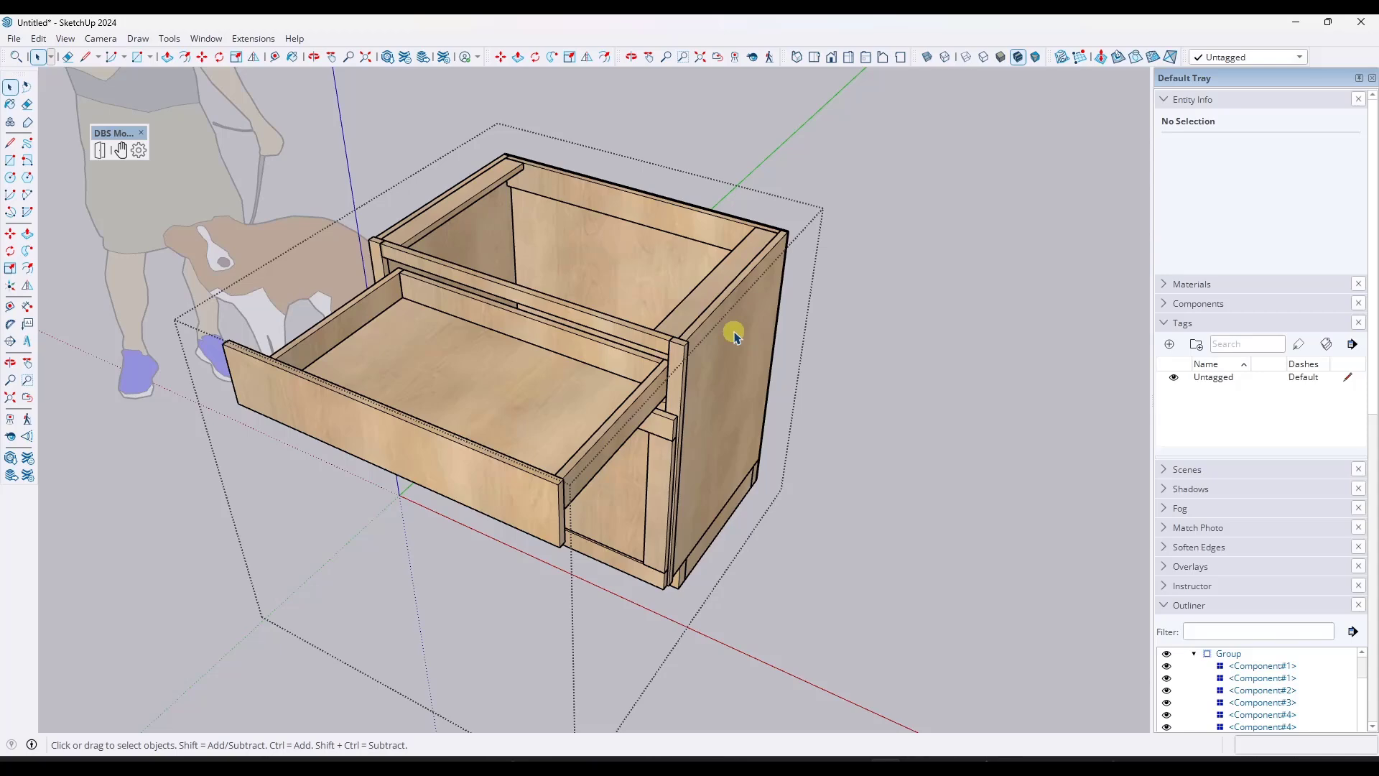
{"action": "middle_click_drag", "start_coordinate": [732, 332], "coordinate": [702, 244]}
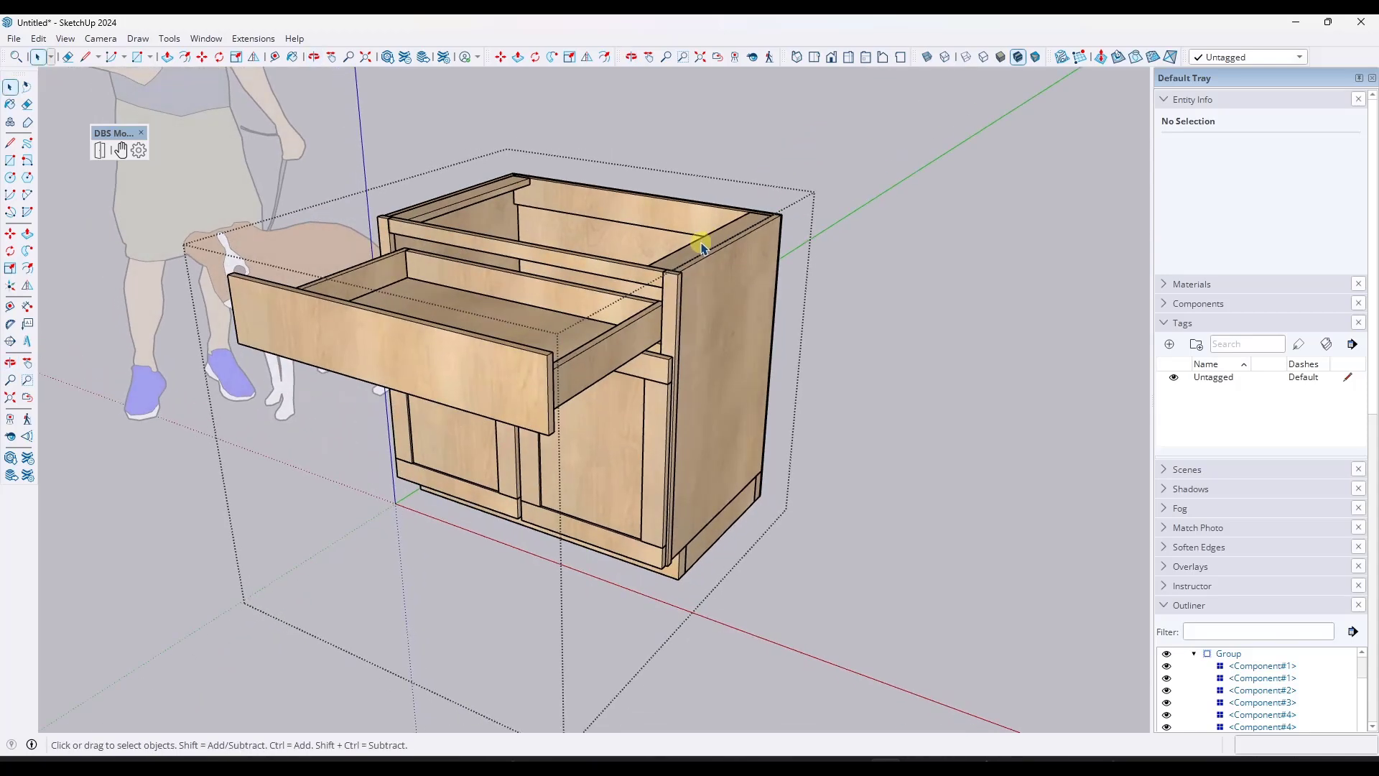
{"action": "left_click", "coordinate": [99, 151]}
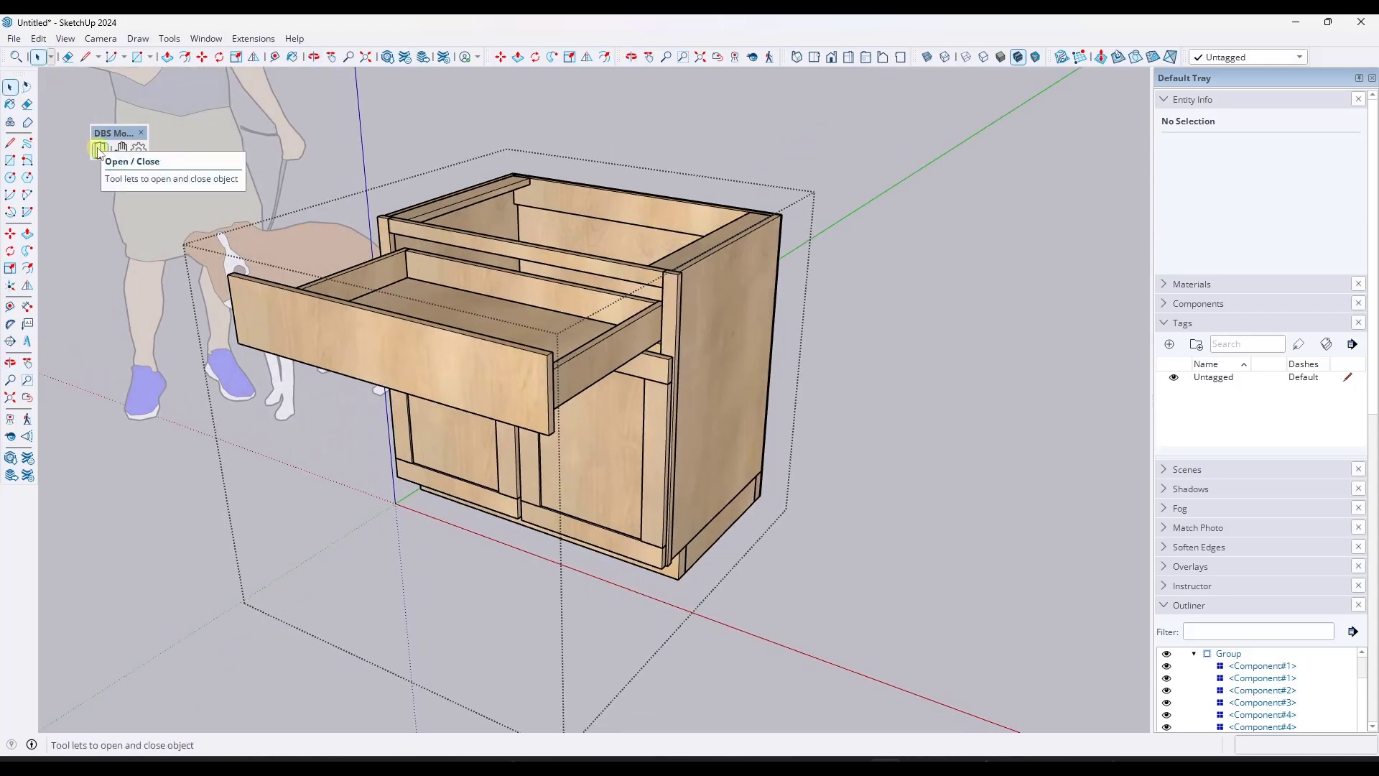
{"action": "left_click", "coordinate": [452, 370]}
{"action": "left_click", "coordinate": [630, 310]}
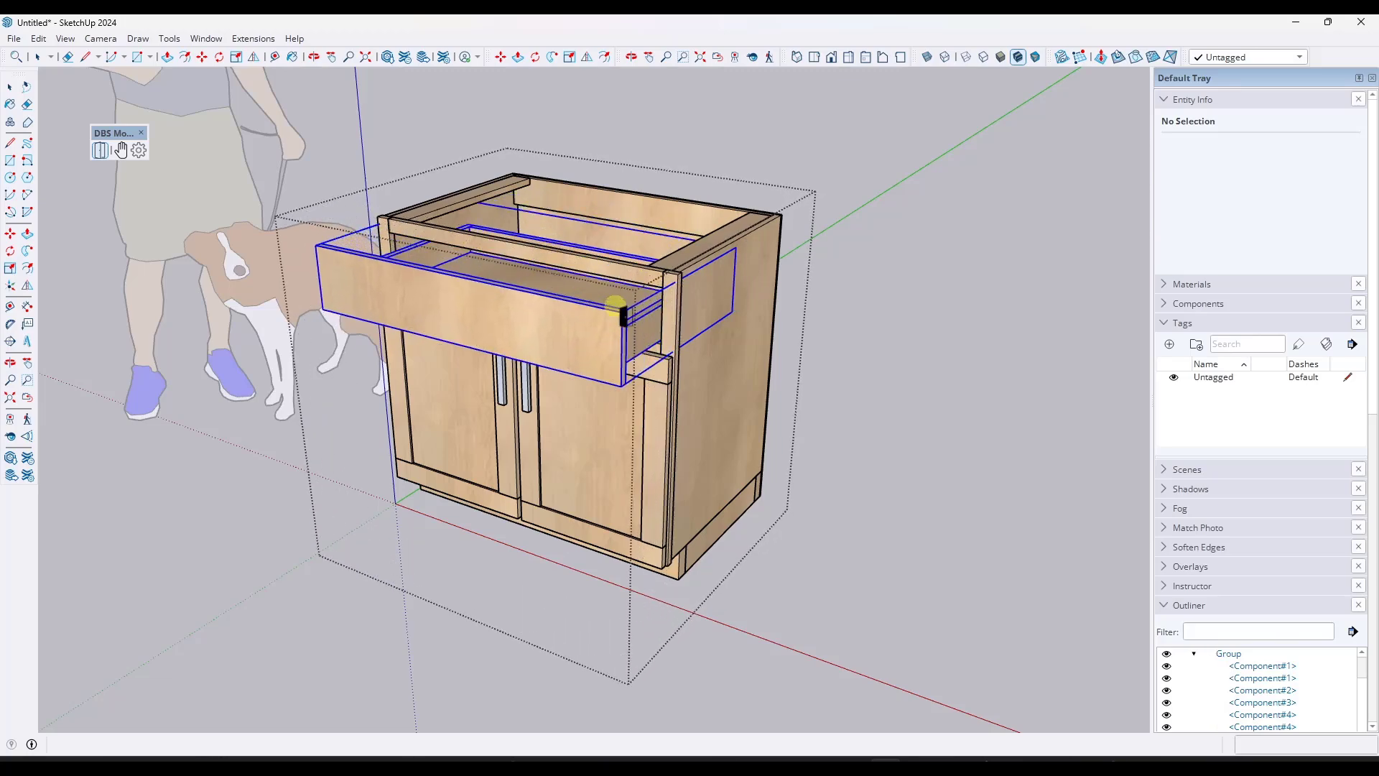
{"action": "left_click", "coordinate": [586, 356]}
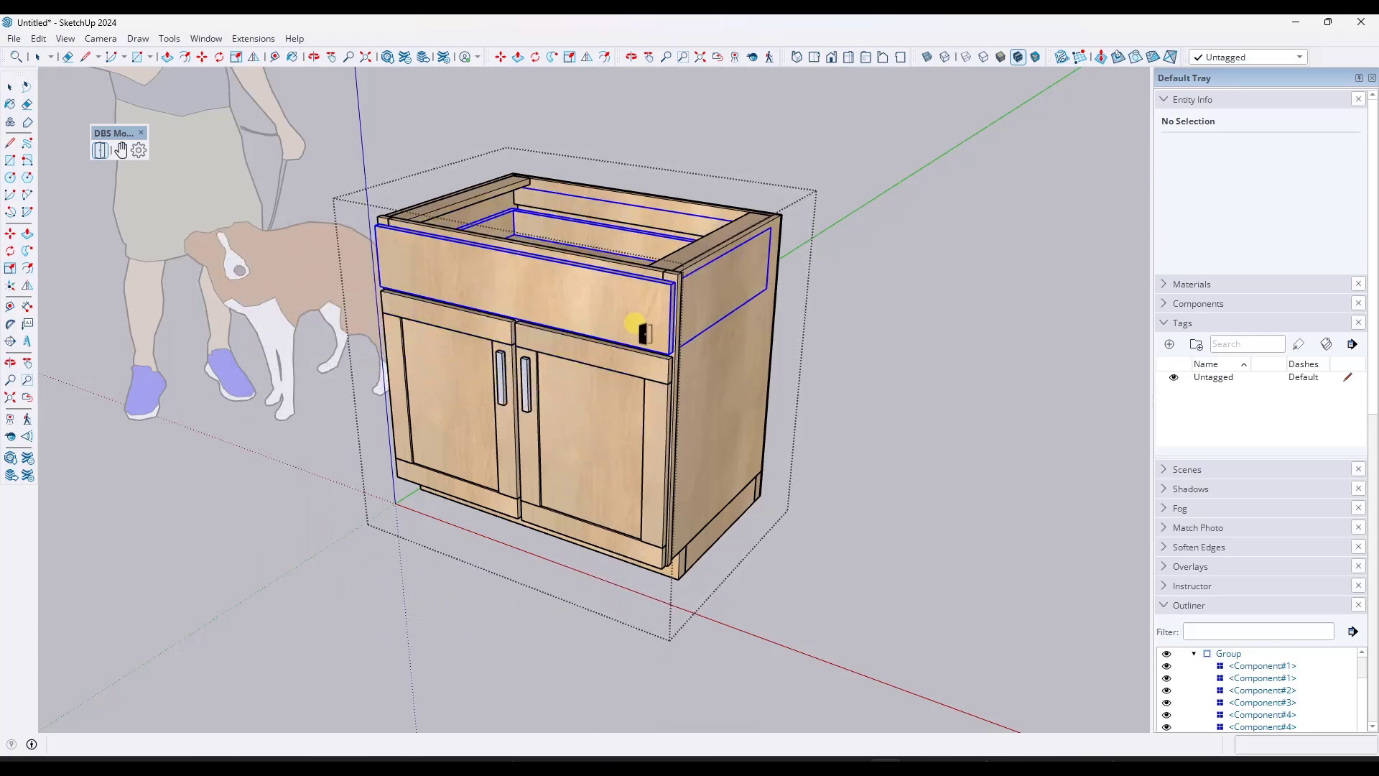
{"action": "left_click", "coordinate": [636, 314]}
{"action": "left_click", "coordinate": [619, 342]}
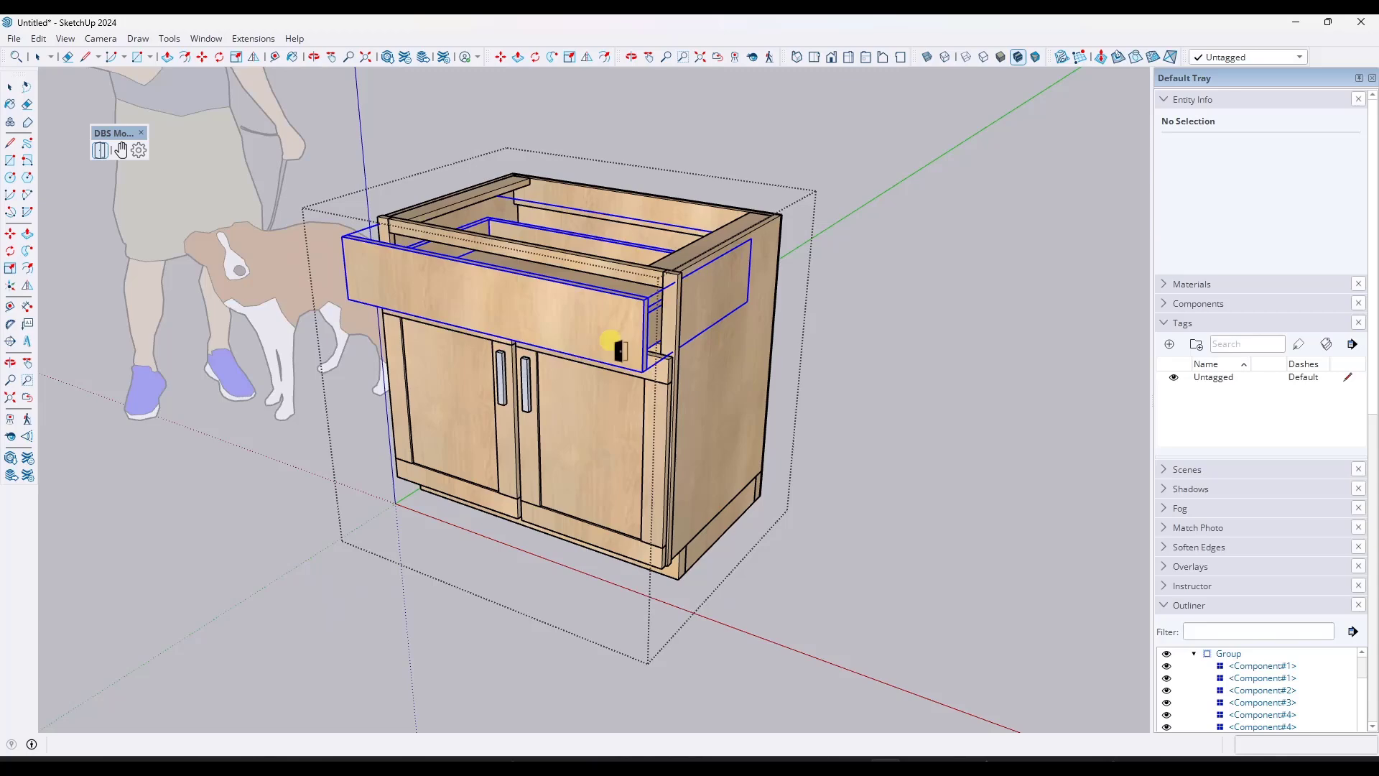
{"action": "left_click", "coordinate": [624, 319]}
{"action": "left_click", "coordinate": [626, 316]}
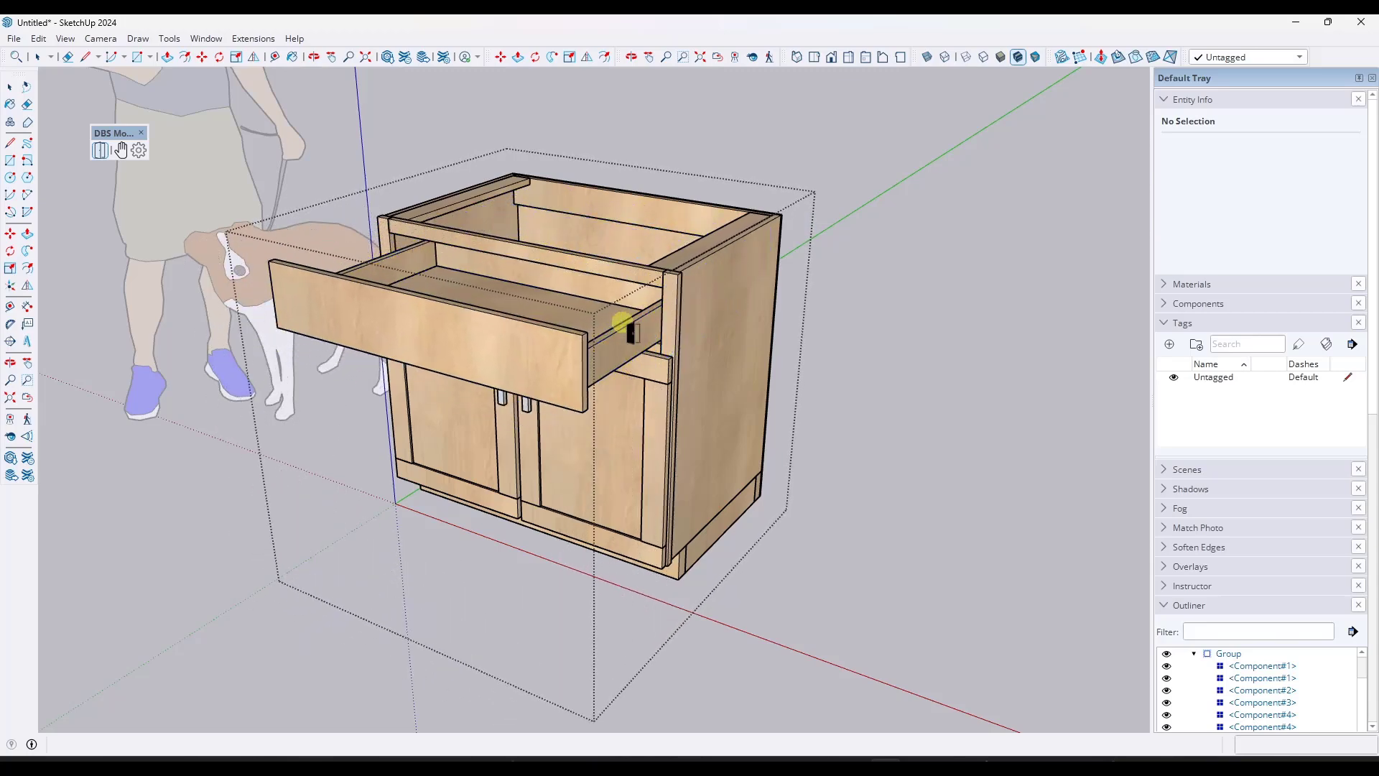
- Select the right cabinet door
{"action": "scroll", "coordinate": [629, 338], "scroll_direction": "up", "scroll_amount": 2}
{"action": "key", "text": "space"}
{"action": "left_click", "coordinate": [483, 352]}
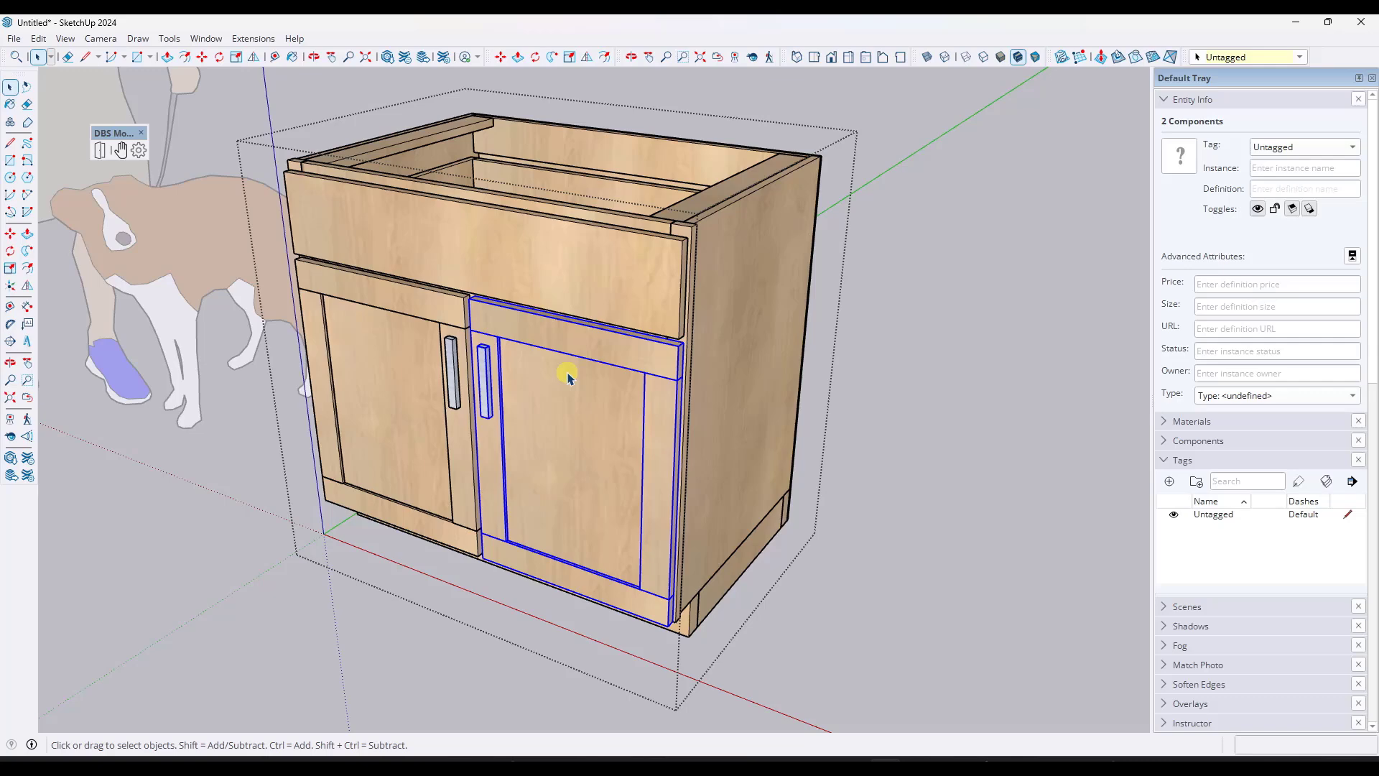
- Make separate groups of the right door and the left door
{"action": "right_click", "coordinate": [566, 375]}
{"action": "left_click", "coordinate": [626, 537]}
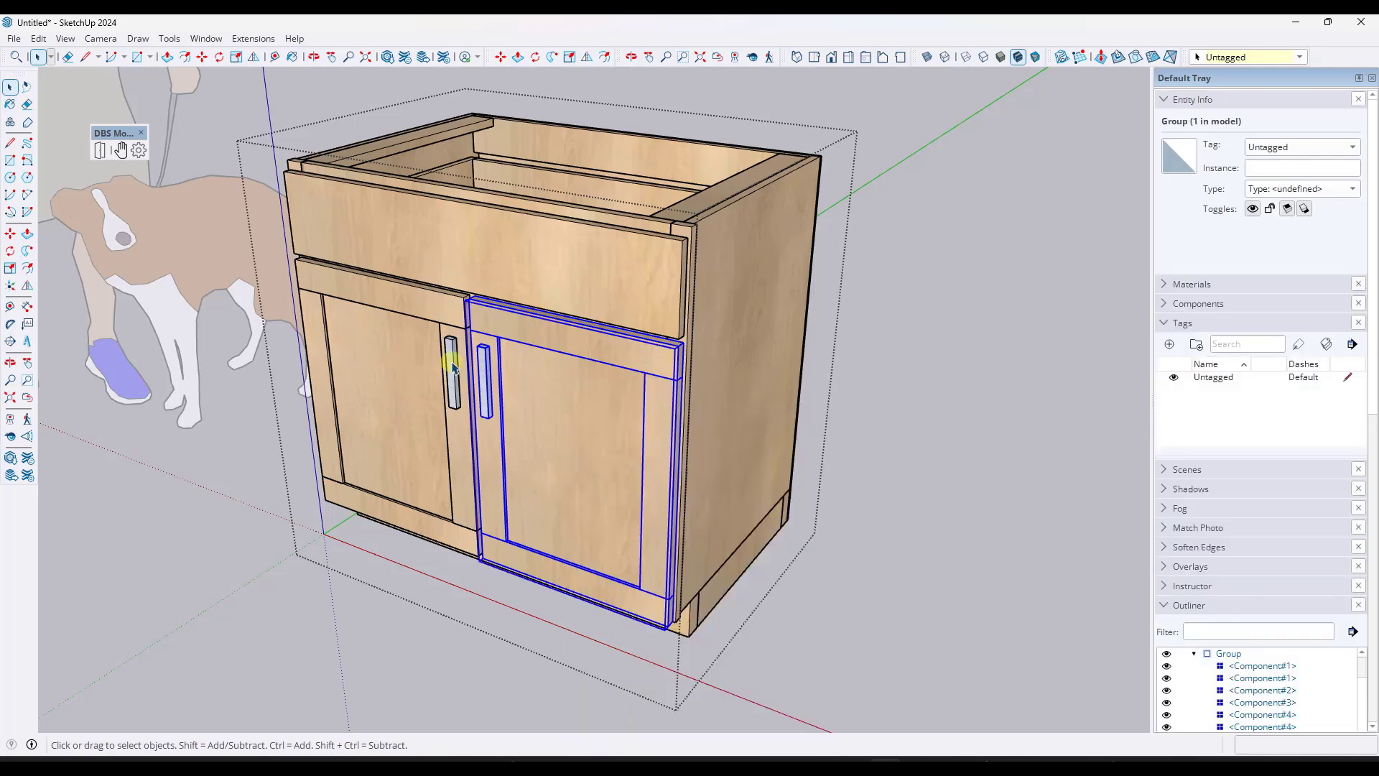
{"action": "right_click", "coordinate": [416, 355]}
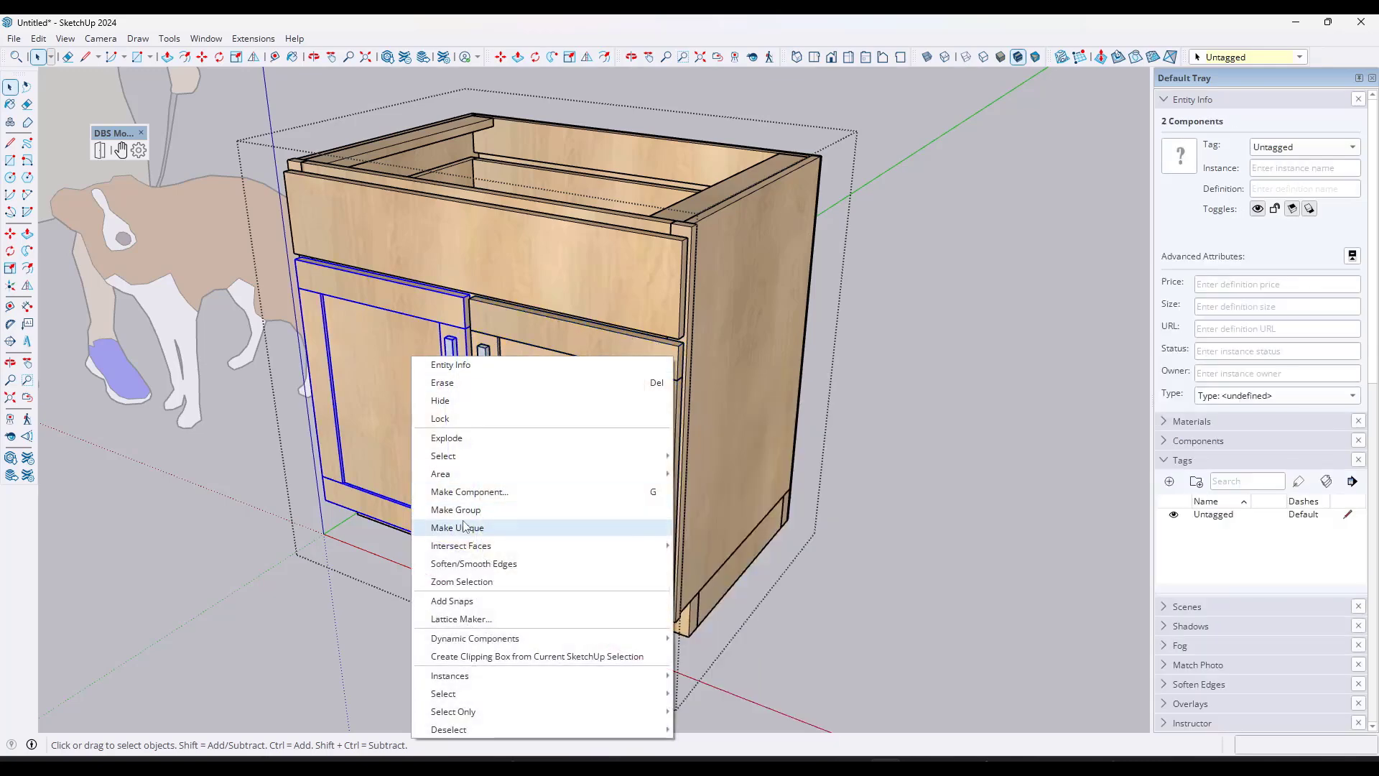
{"action": "left_click", "coordinate": [503, 501]}
{"action": "left_click", "coordinate": [566, 433]}
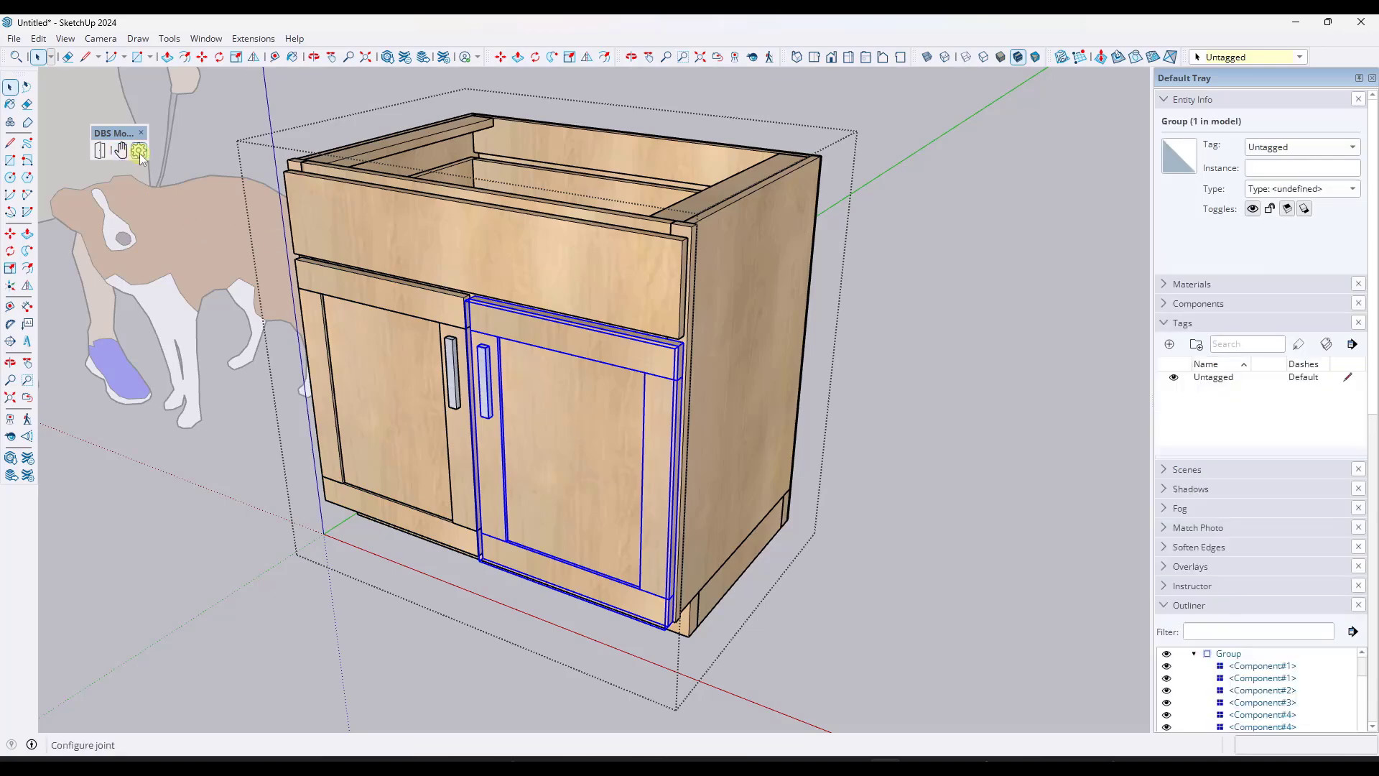
- Give the left door a hinge-type joint and begin choosing its axis
{"action": "left_click", "coordinate": [139, 150]}
{"action": "left_click", "coordinate": [232, 270]}
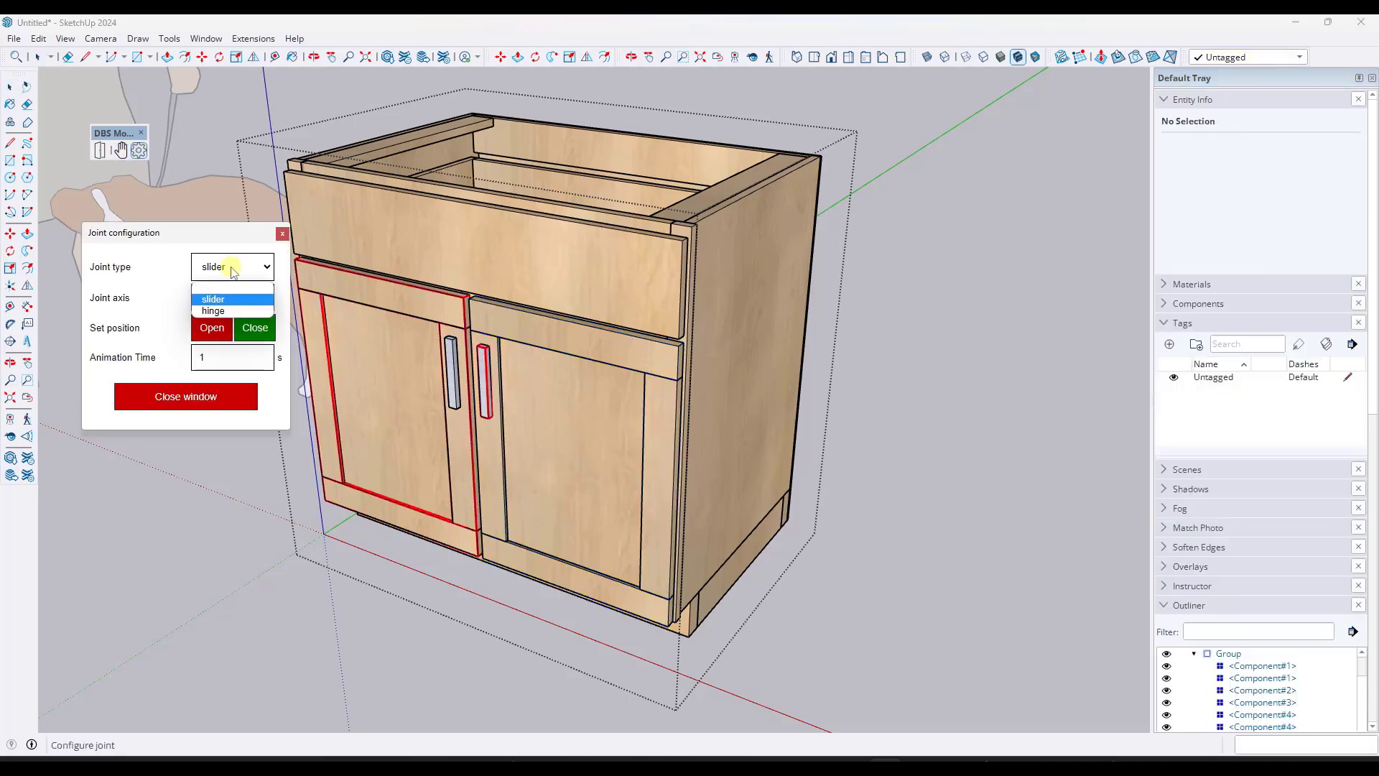
{"action": "left_click", "coordinate": [227, 312]}
{"action": "scroll", "coordinate": [632, 366], "scroll_direction": "up", "scroll_amount": 3}
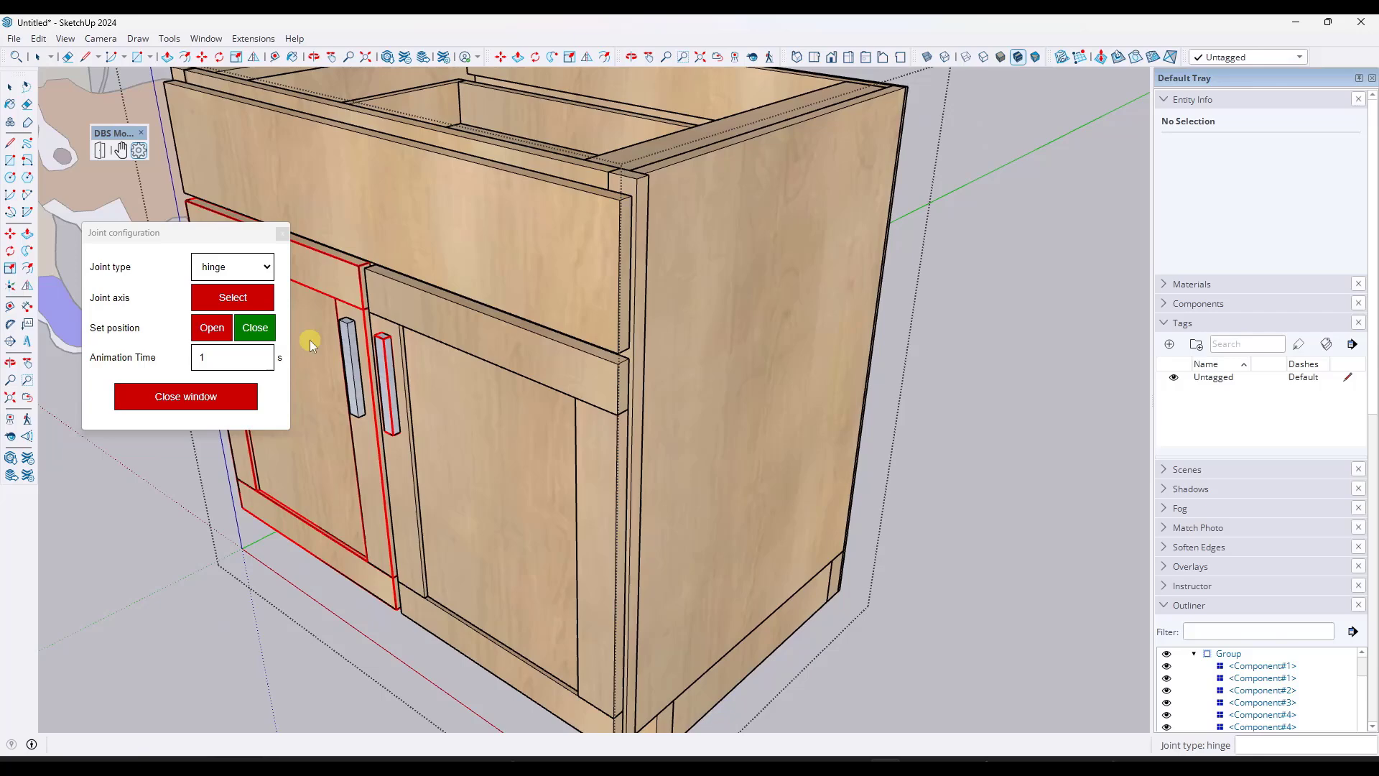
{"action": "left_click", "coordinate": [231, 297]}
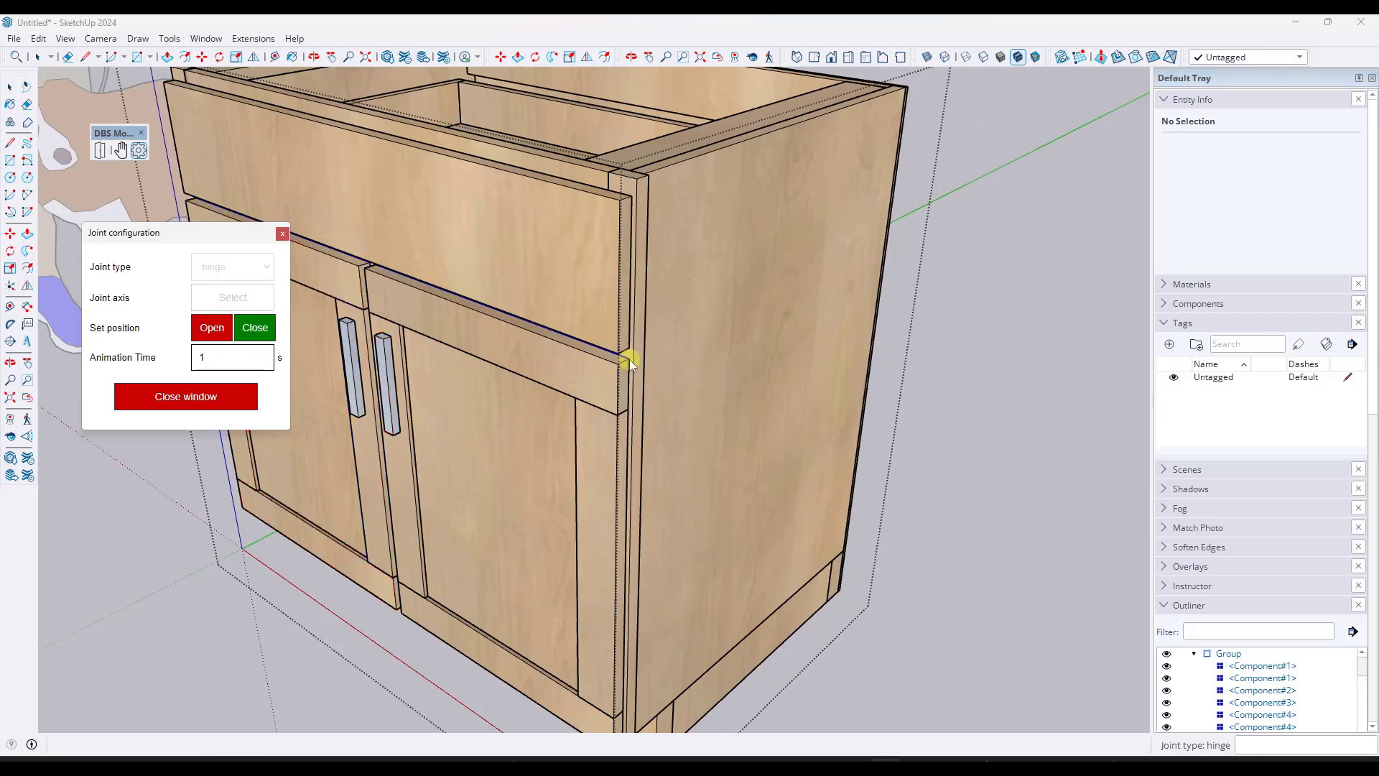
{"action": "scroll", "coordinate": [629, 359], "scroll_direction": "up", "scroll_amount": 3}
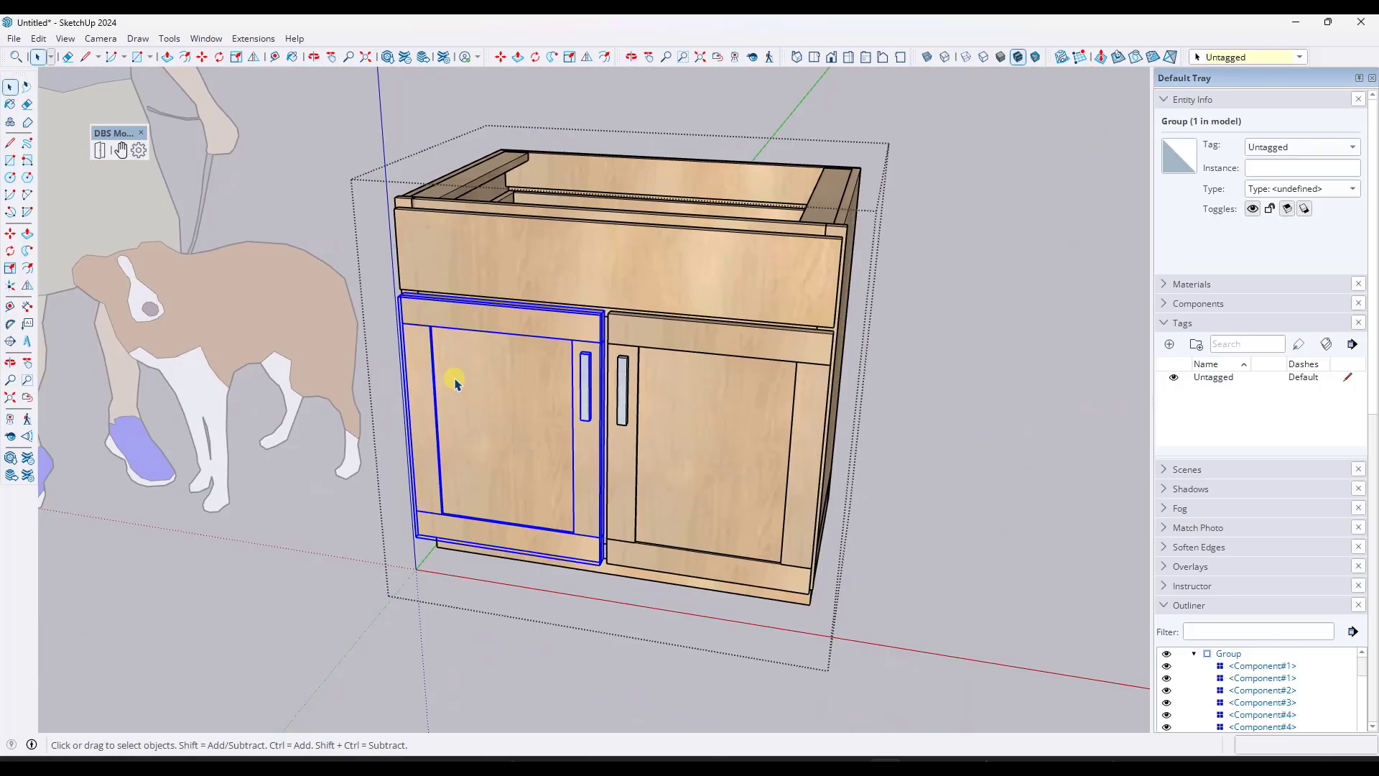
{"action": "middle_click_drag", "start_coordinate": [450, 372], "coordinate": [613, 402]}
{"action": "scroll", "coordinate": [495, 485], "scroll_direction": "up", "scroll_amount": 1}
{"action": "scroll", "coordinate": [747, 489], "scroll_direction": "down", "scroll_amount": 4}
- Move the person-and-dog figure further left, away from the cabinet
{"action": "left_click", "coordinate": [688, 611]}
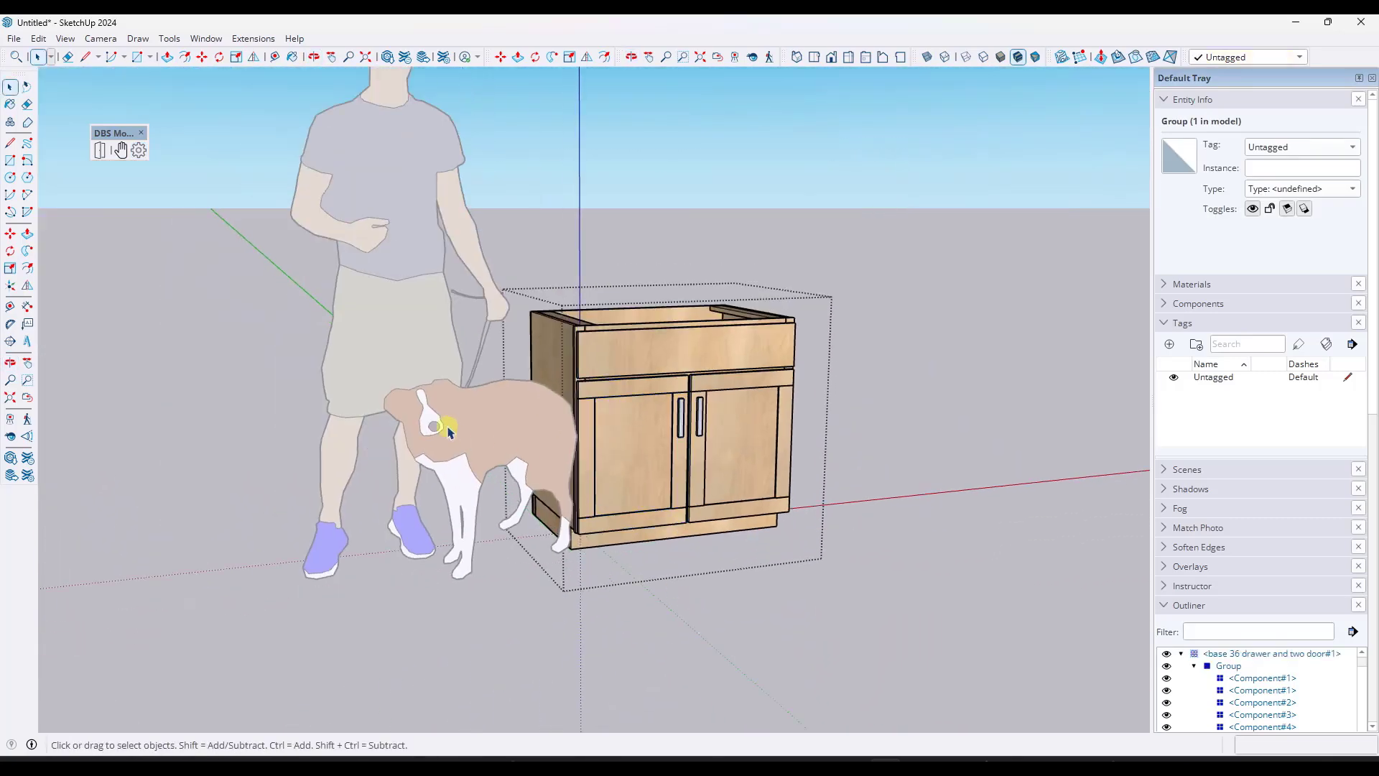
{"action": "left_click", "coordinate": [447, 430]}
{"action": "left_click", "coordinate": [460, 433]}
{"action": "key", "text": "m"}
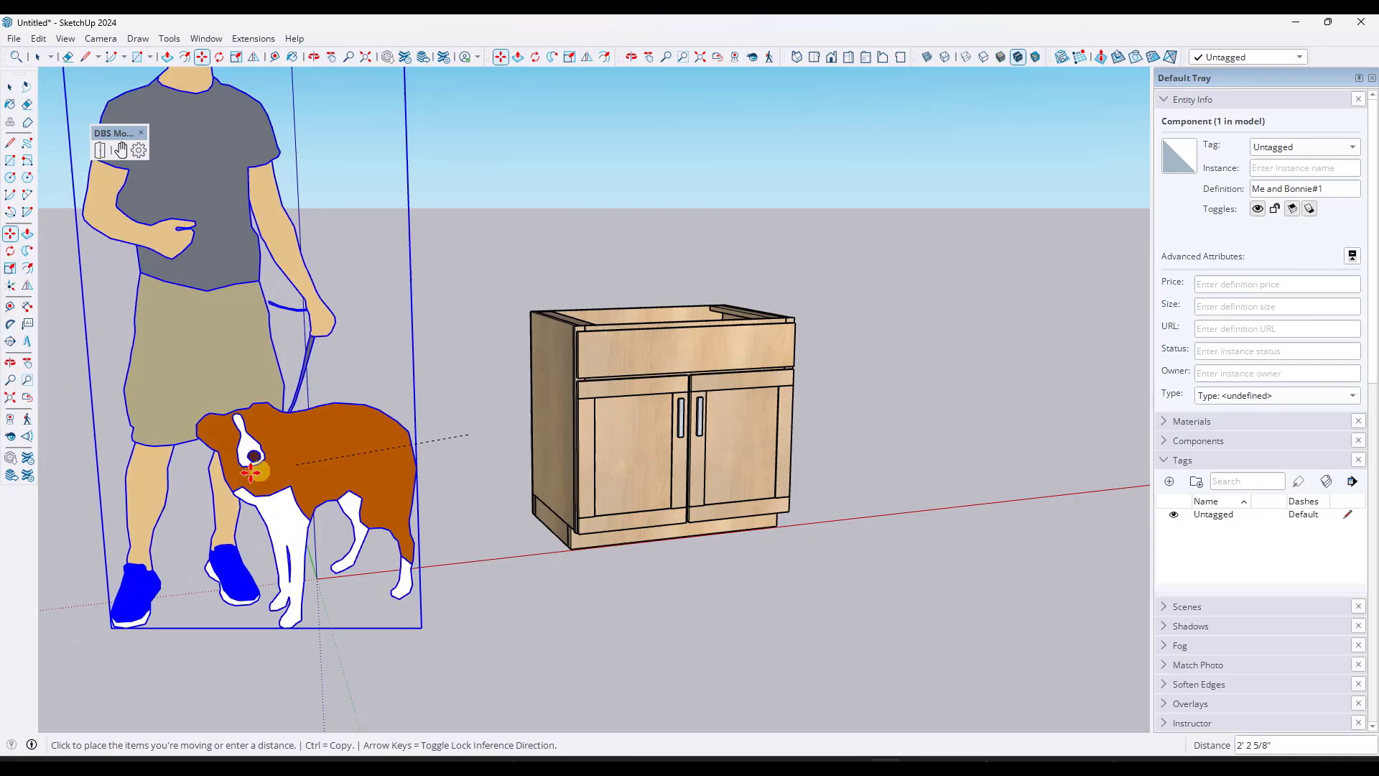
{"action": "left_click", "coordinate": [164, 464]}
{"action": "key", "text": "space"}
- Open the cabinet for editing and select the left door group
{"action": "left_click", "coordinate": [615, 438]}
{"action": "middle_click_drag", "start_coordinate": [619, 441], "coordinate": [683, 480]}
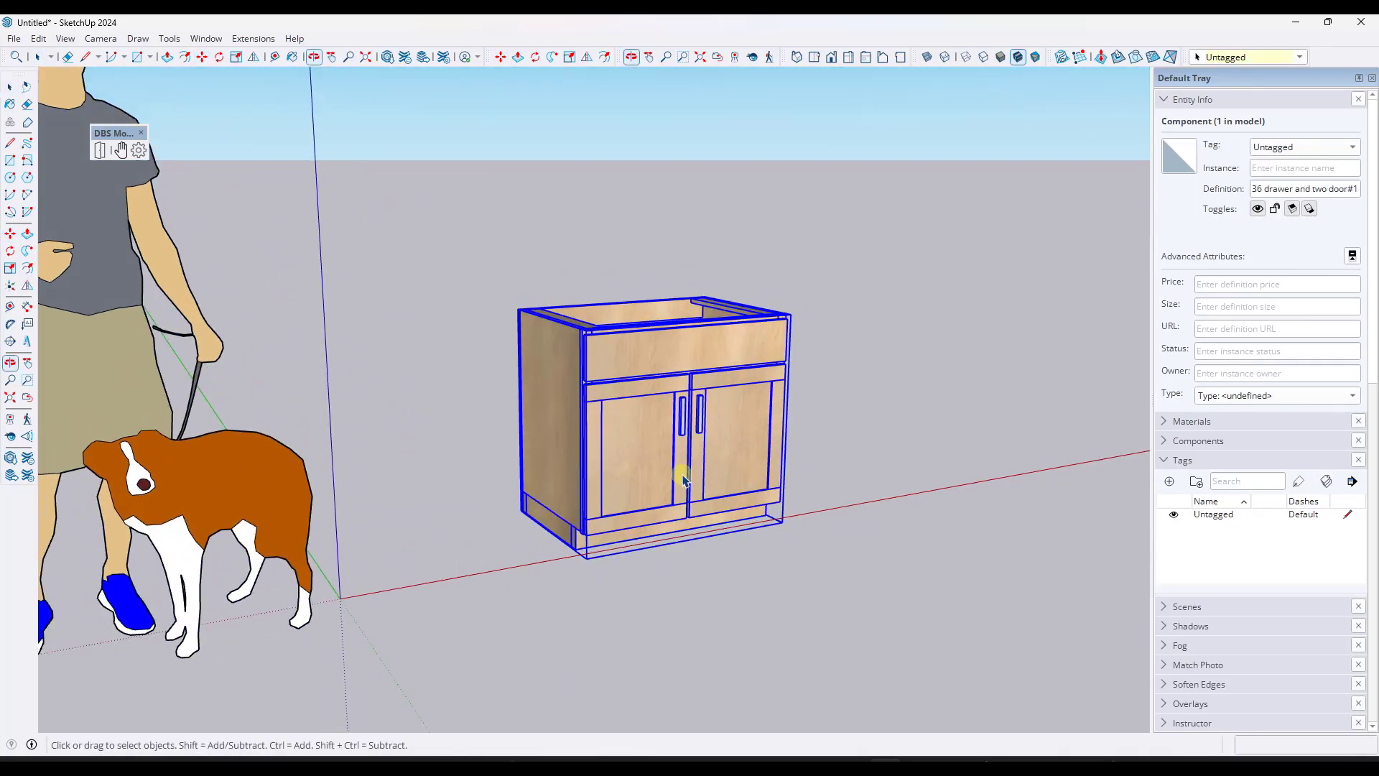
{"action": "double_click", "coordinate": [629, 456]}
{"action": "left_click", "coordinate": [632, 453]}
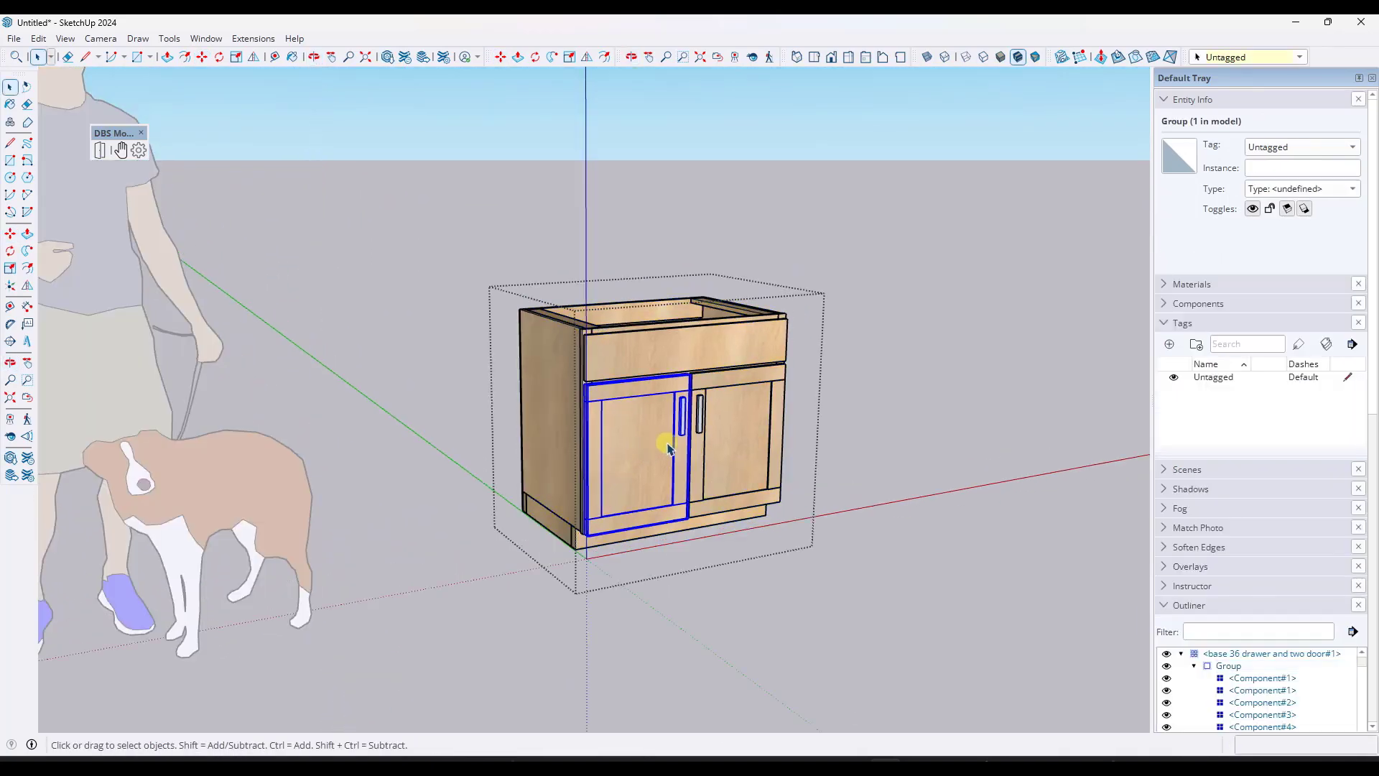
- Set the left door's hinge axis to its outer vertical edge in the joint configuration
{"action": "scroll", "coordinate": [704, 452], "scroll_direction": "up", "scroll_amount": 6}
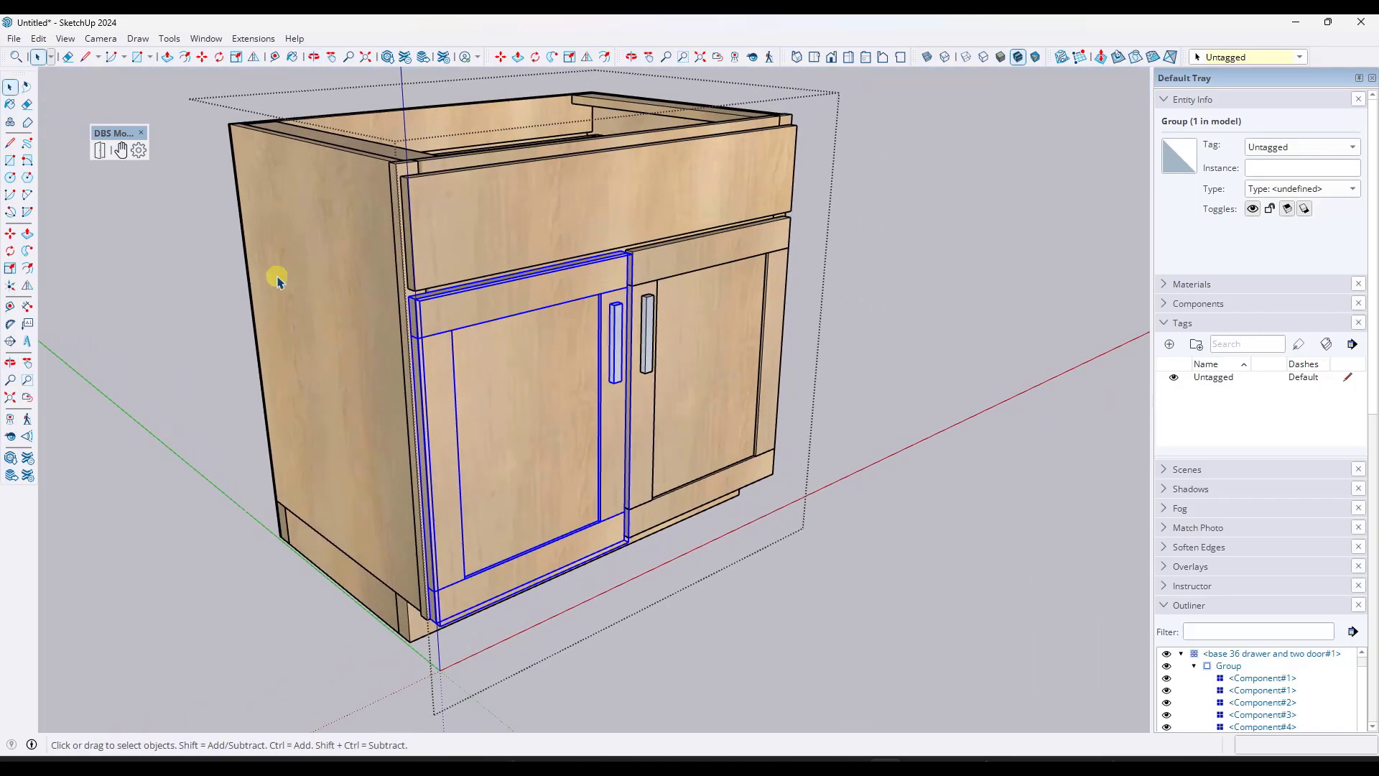
{"action": "left_click", "coordinate": [136, 150]}
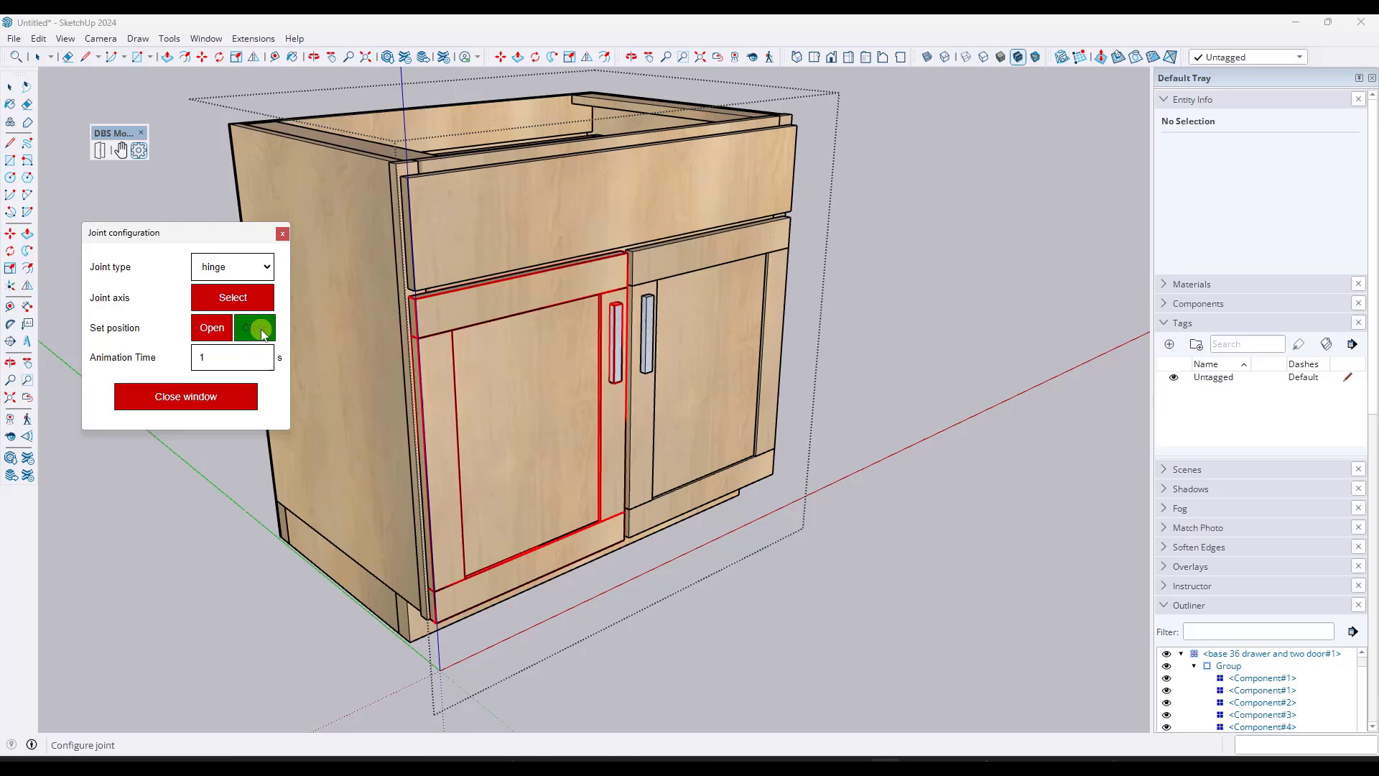
{"action": "left_click", "coordinate": [219, 300]}
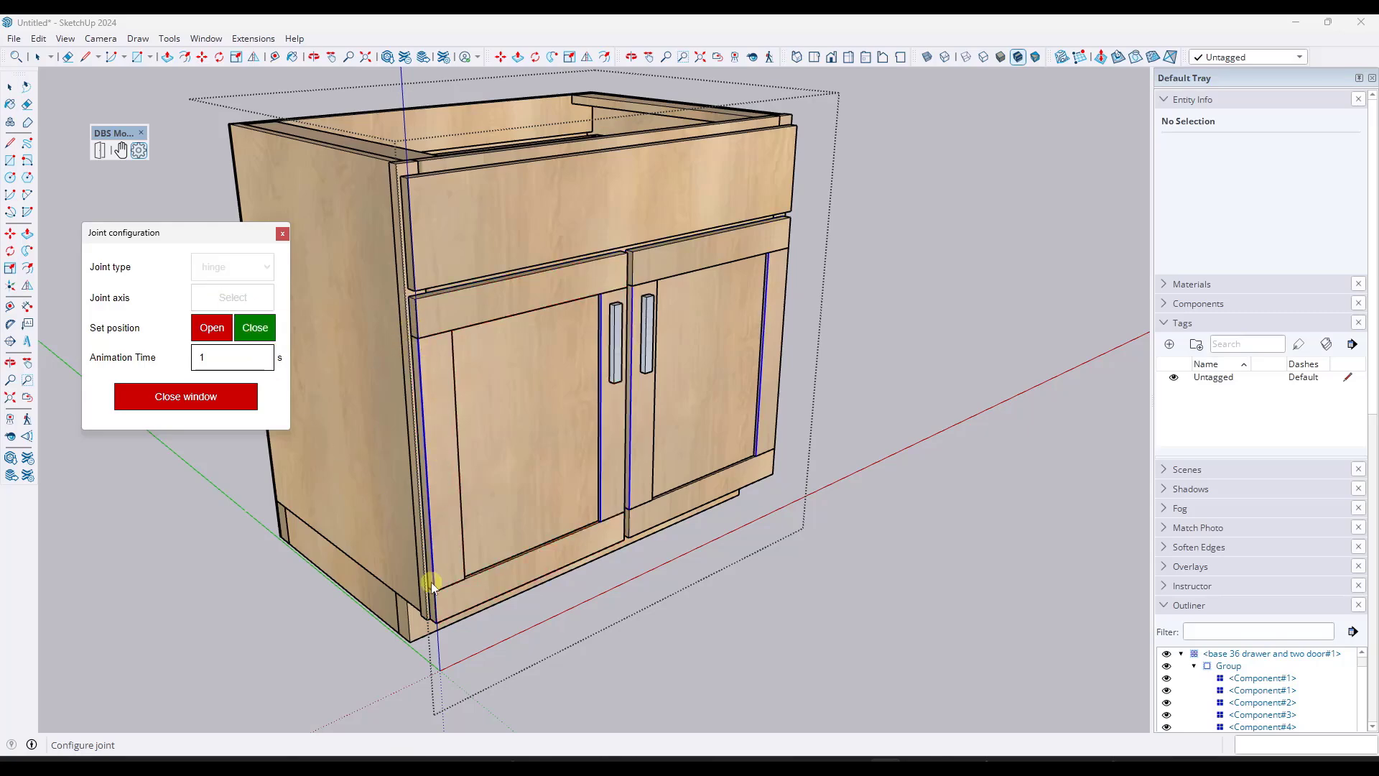
{"action": "scroll", "coordinate": [431, 583], "scroll_direction": "up", "scroll_amount": 5}
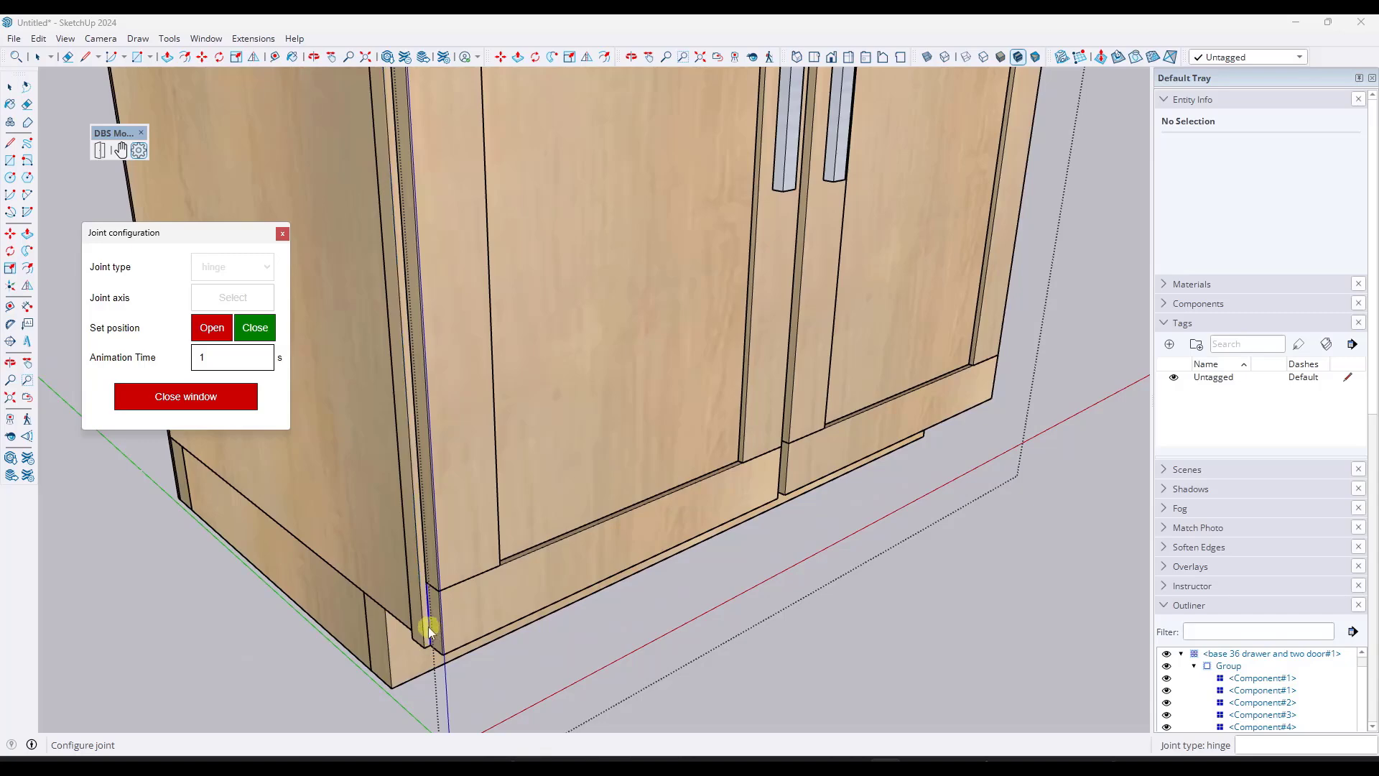
{"action": "left_click", "coordinate": [428, 626]}
{"action": "scroll", "coordinate": [424, 627], "scroll_direction": "down", "scroll_amount": 3}
{"action": "scroll", "coordinate": [477, 548], "scroll_direction": "up", "scroll_amount": 2}
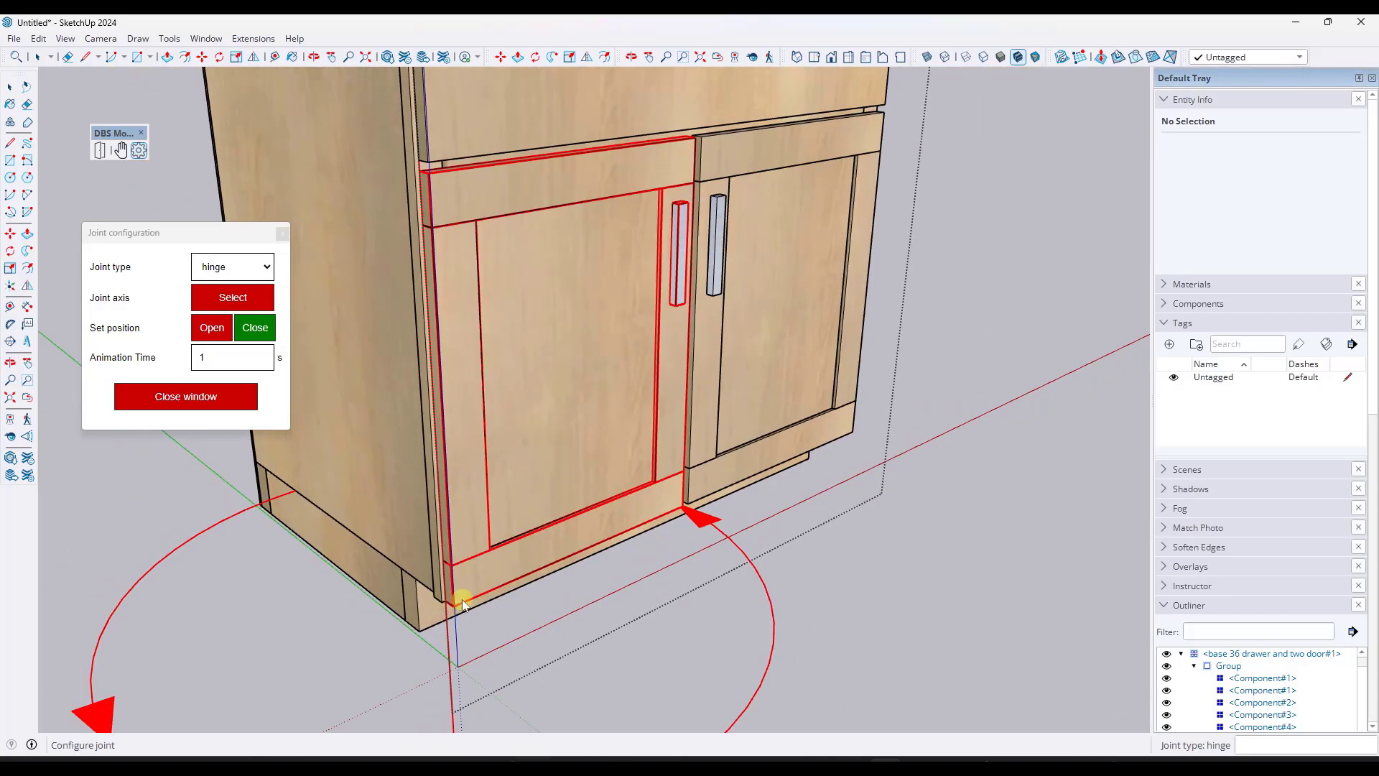
{"action": "scroll", "coordinate": [498, 518], "scroll_direction": "down", "scroll_amount": 5}
{"action": "middle_click_drag", "start_coordinate": [487, 473], "coordinate": [541, 417]}
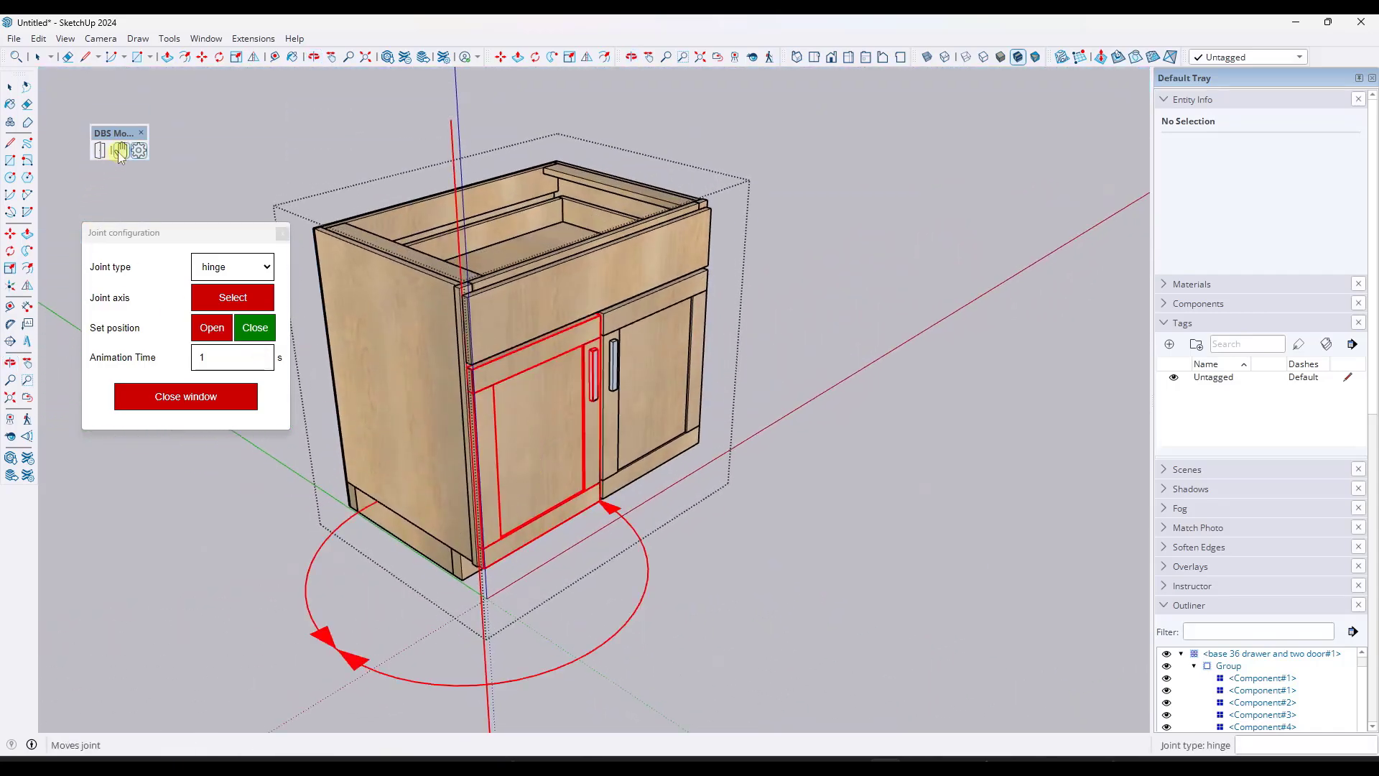
- Swing the left cabinet door open on its hinge with the DBS joint move tool
{"action": "left_click", "coordinate": [244, 252]}
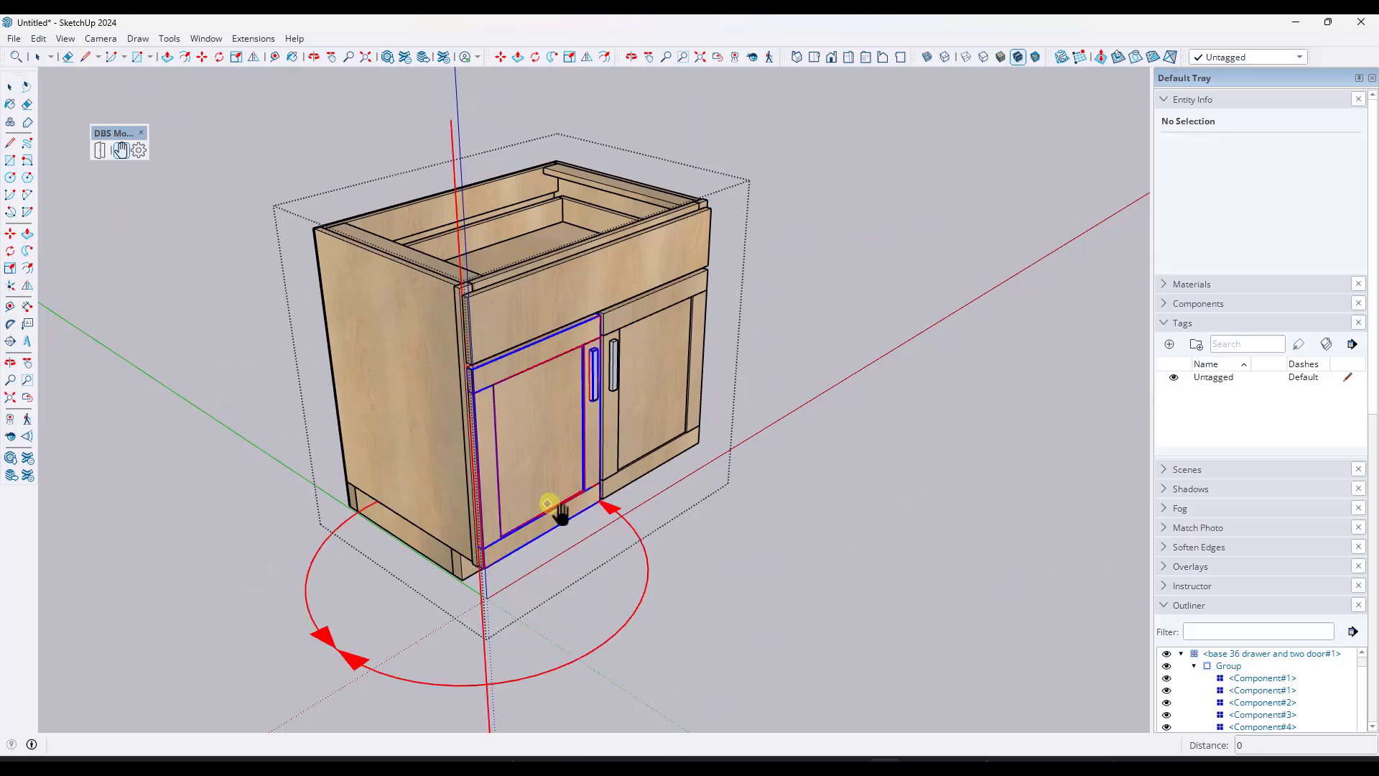
{"action": "left_click_drag", "start_coordinate": [549, 505], "coordinate": [488, 605]}
{"action": "scroll", "coordinate": [129, 404], "scroll_direction": "down", "scroll_amount": 2}
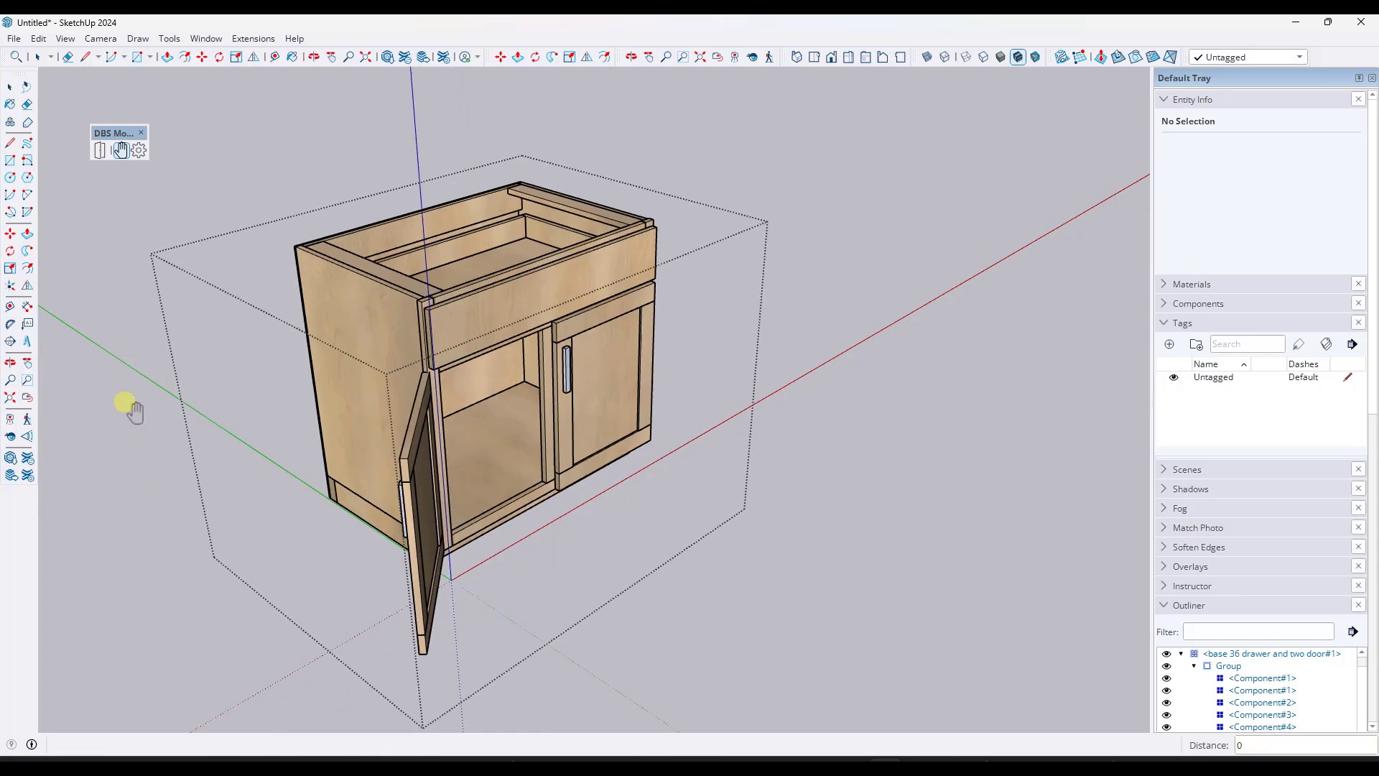
{"action": "scroll", "coordinate": [629, 363], "scroll_direction": "up", "scroll_amount": 3}
{"action": "middle_click_drag", "start_coordinate": [629, 363], "coordinate": [402, 337]}
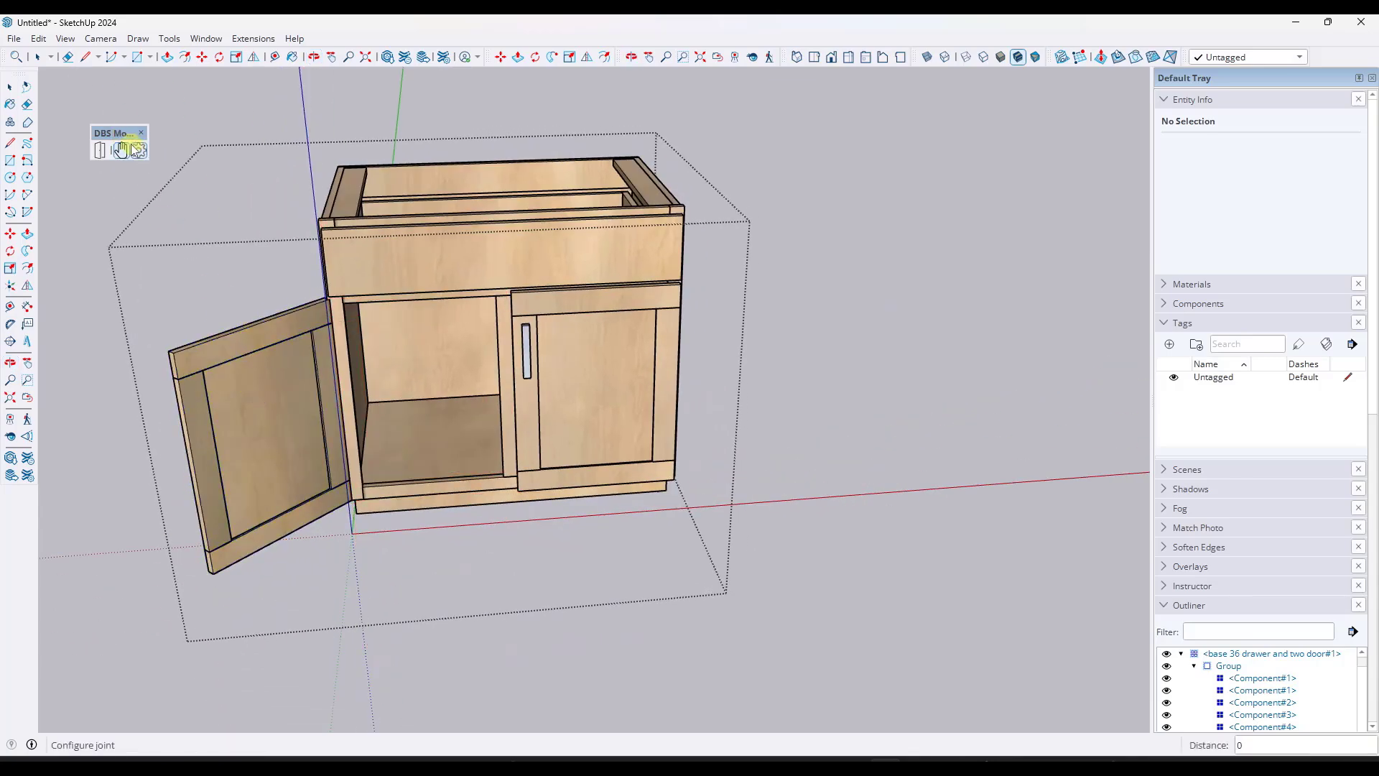
- Recheck the left door's joint configuration, then toggle it shut and back wide open
{"action": "right_click", "coordinate": [224, 386]}
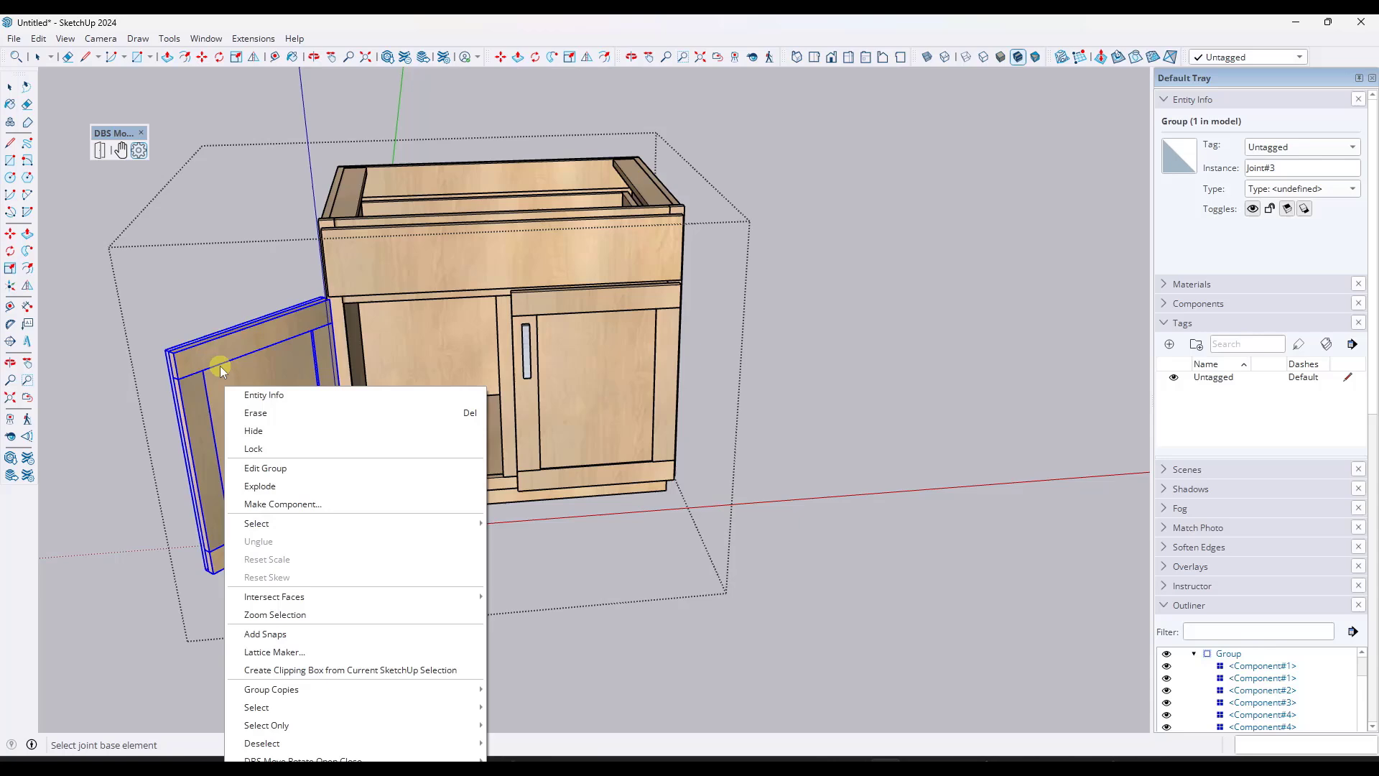
{"action": "left_click", "coordinate": [222, 367]}
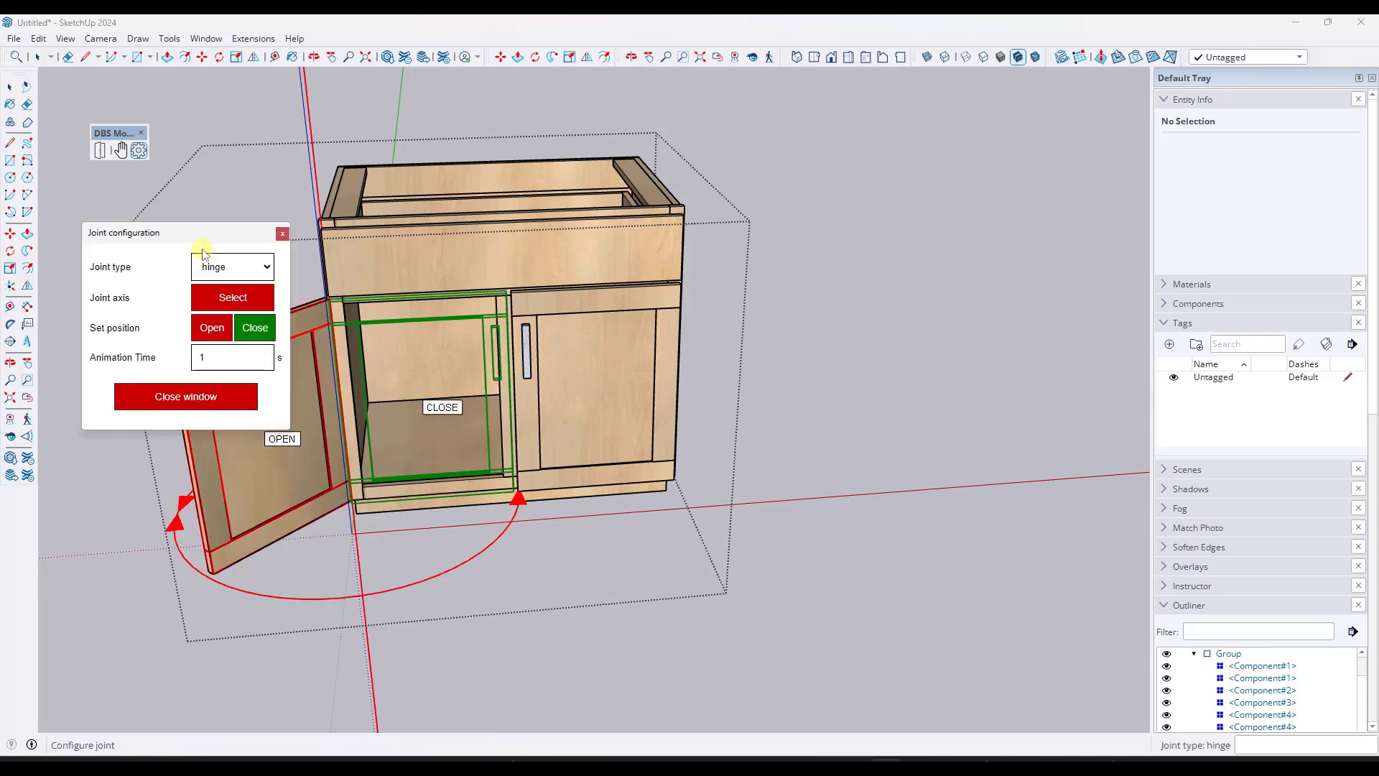
{"action": "left_click", "coordinate": [184, 397]}
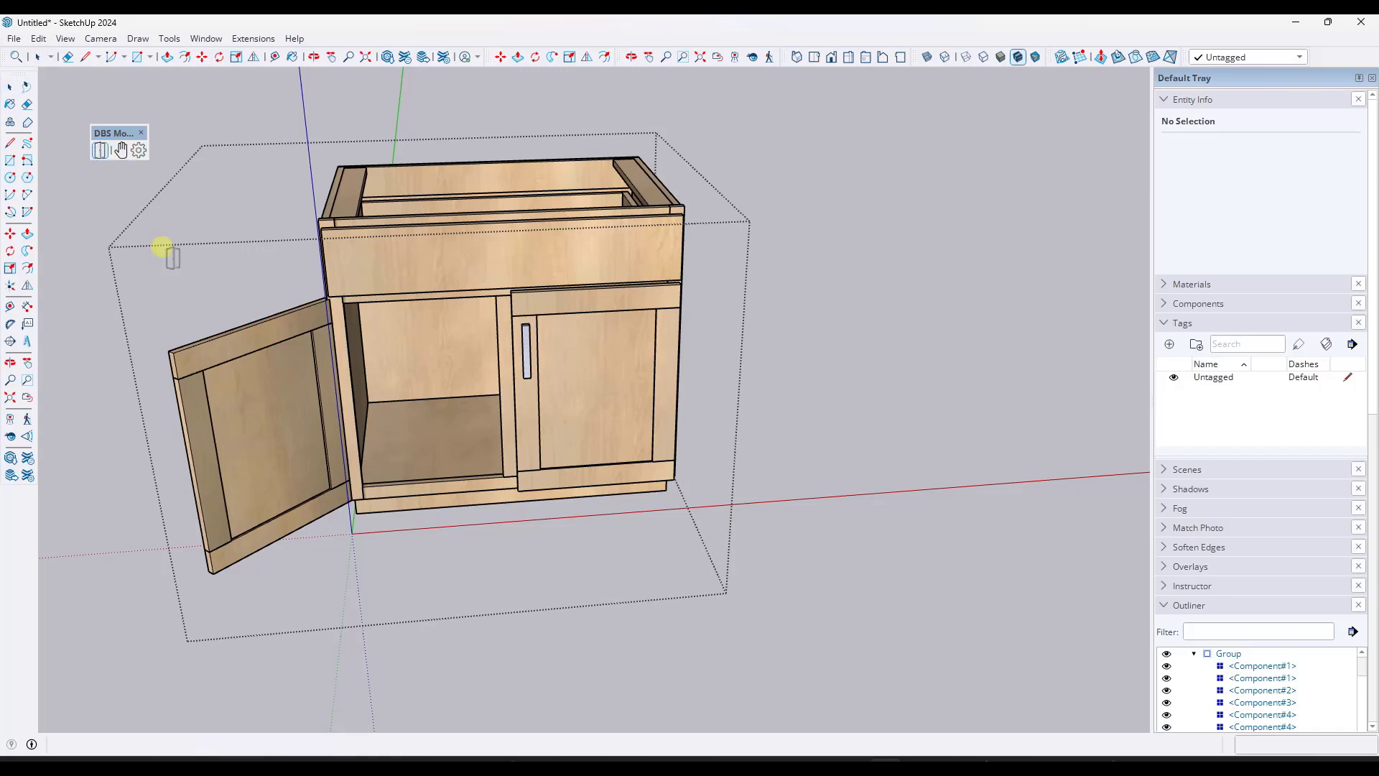
{"action": "left_click", "coordinate": [273, 461]}
{"action": "left_click", "coordinate": [463, 382]}
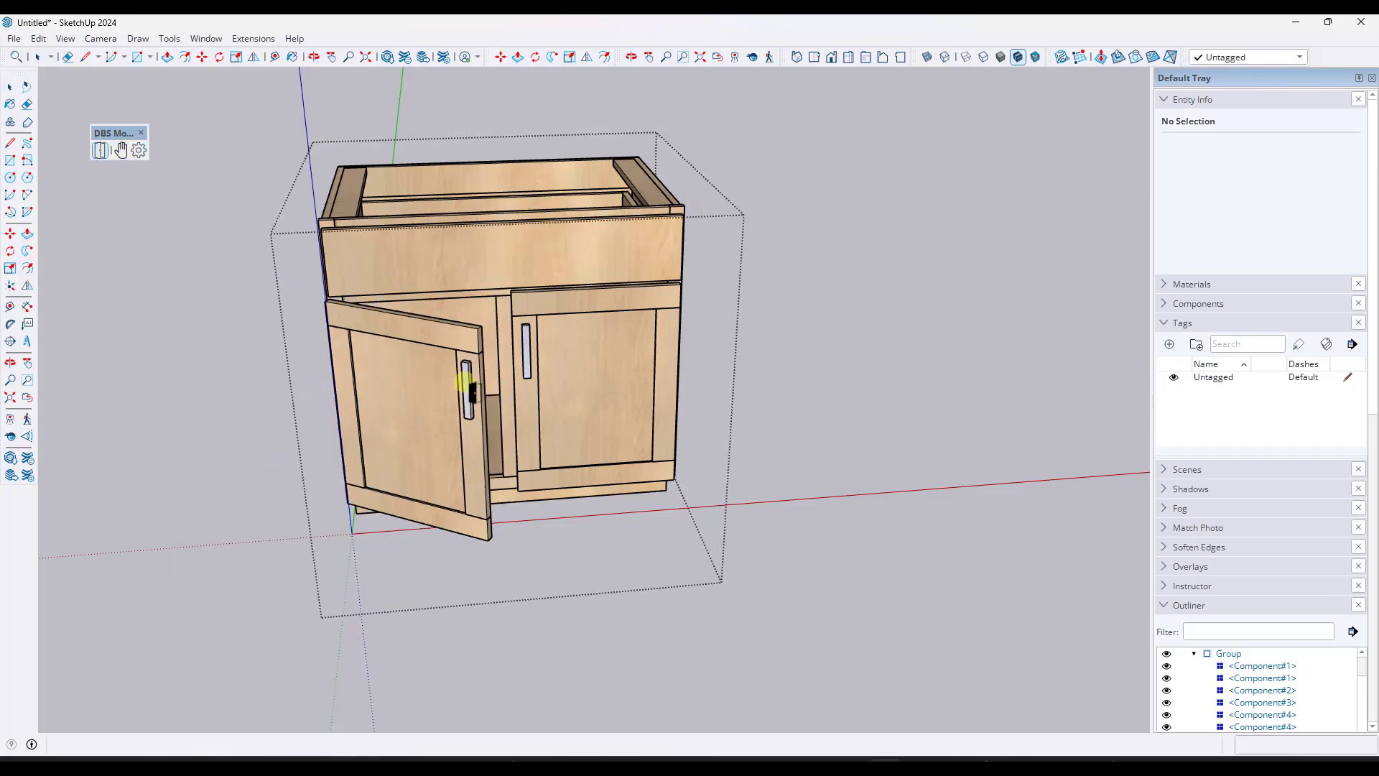
{"action": "mouse_move", "coordinate": [466, 384]}
{"action": "left_mouse_down"}
{"action": "mouse_move", "coordinate": [323, 400]}
{"action": "mouse_move", "coordinate": [246, 391]}
{"action": "mouse_move", "coordinate": [470, 380]}
{"action": "left_mouse_up"}
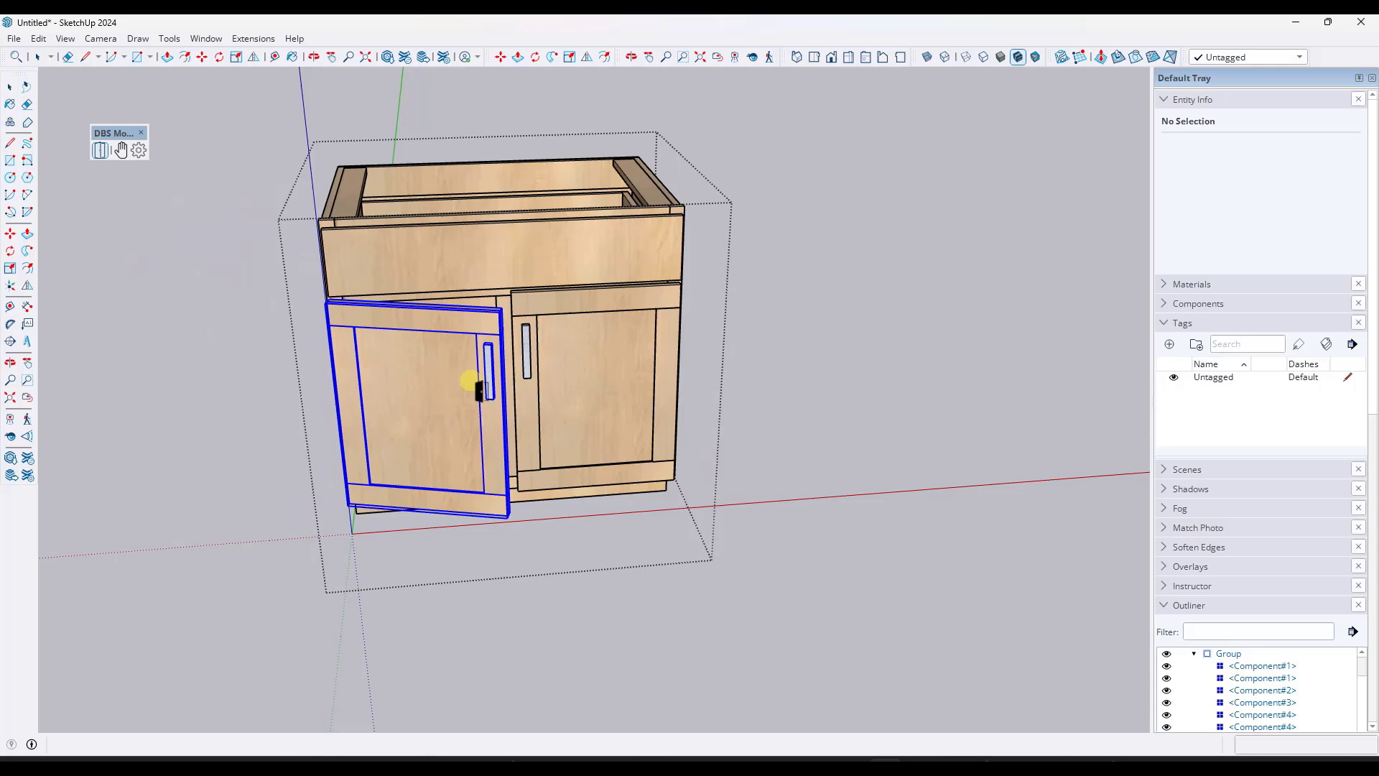
{"action": "left_click", "coordinate": [470, 380]}
{"action": "left_click", "coordinate": [585, 384]}
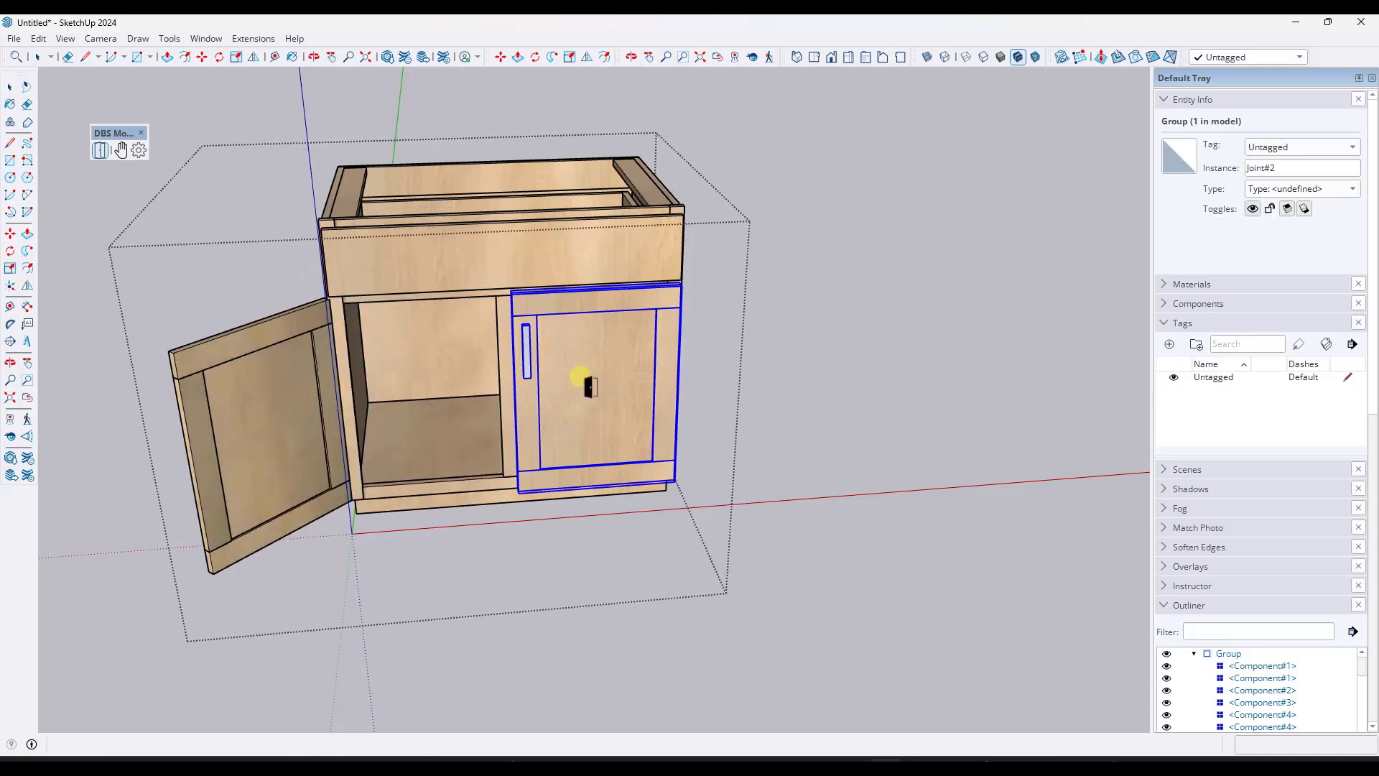
- Assign the right door a hinge joint on its outer right edge
{"action": "key", "text": "space"}
{"action": "scroll", "coordinate": [763, 348], "scroll_direction": "up", "scroll_amount": 3}
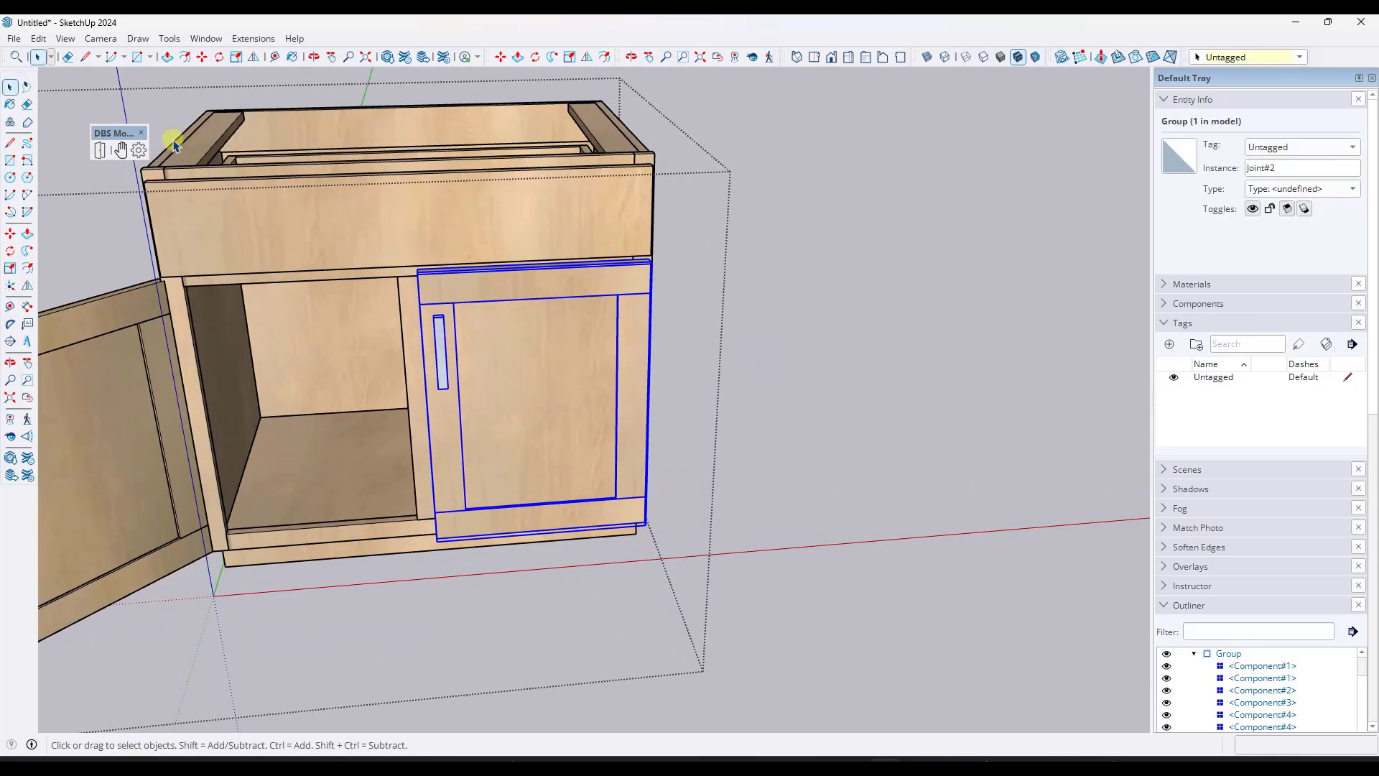
{"action": "left_click", "coordinate": [139, 152]}
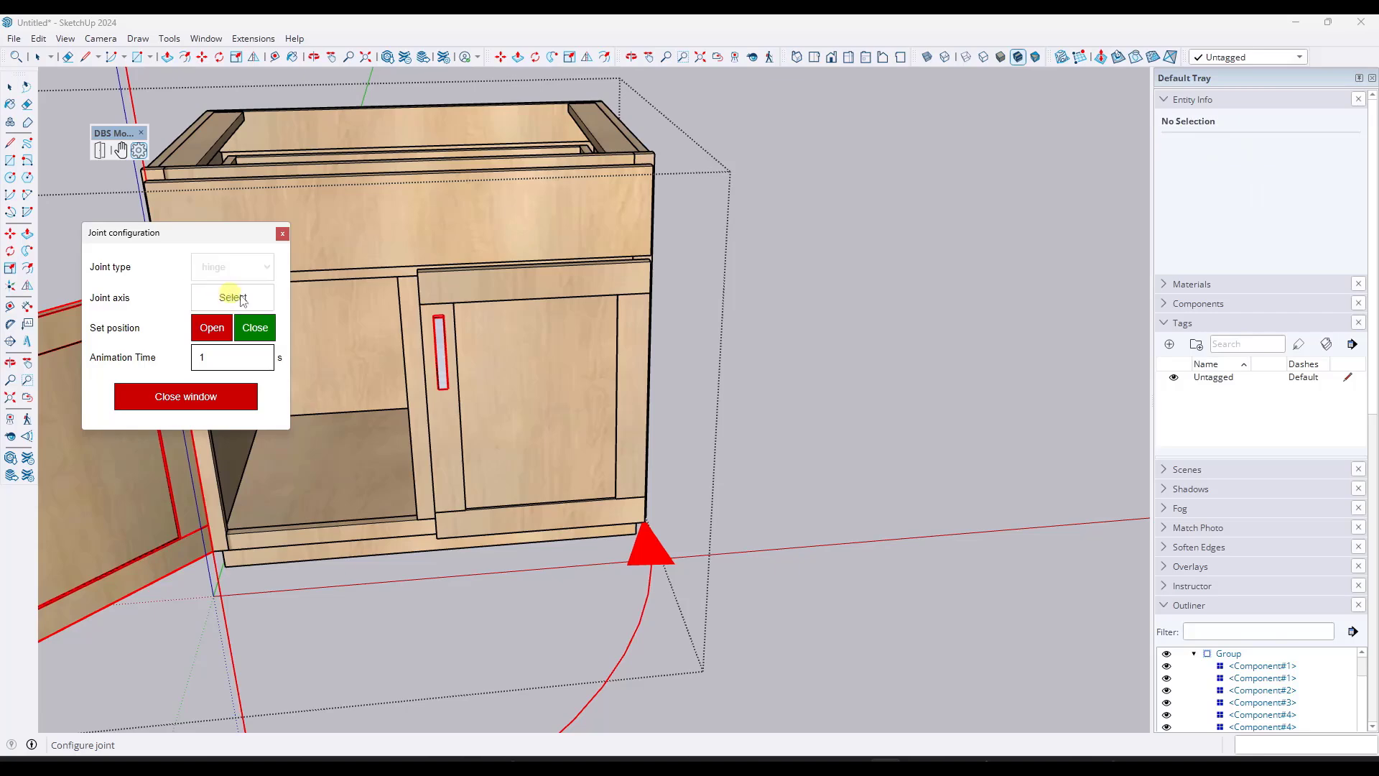
{"action": "scroll", "coordinate": [646, 423], "scroll_direction": "up", "scroll_amount": 5}
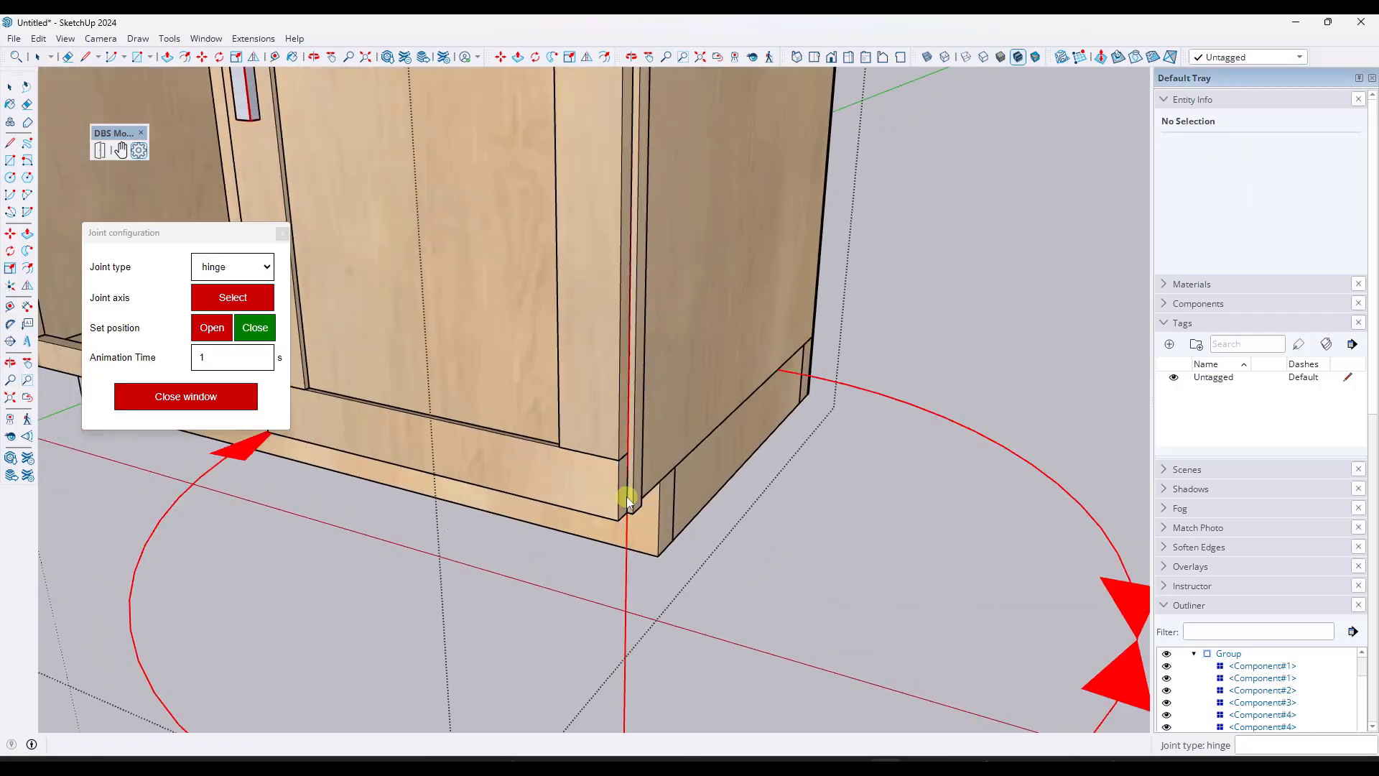
{"action": "scroll", "coordinate": [635, 455], "scroll_direction": "down", "scroll_amount": 2}
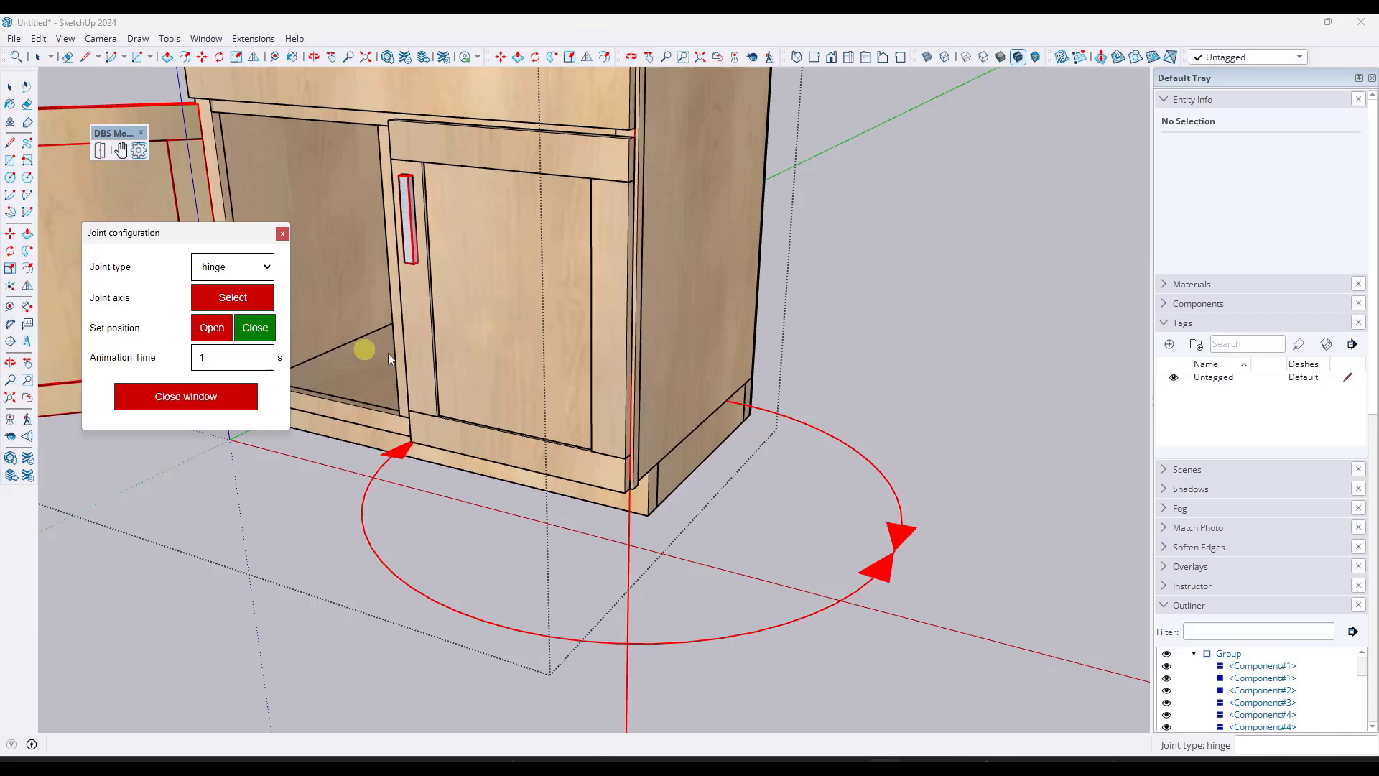
- Test the right door opening and closing, then toggle the left door shut and open
{"action": "left_click", "coordinate": [576, 541]}
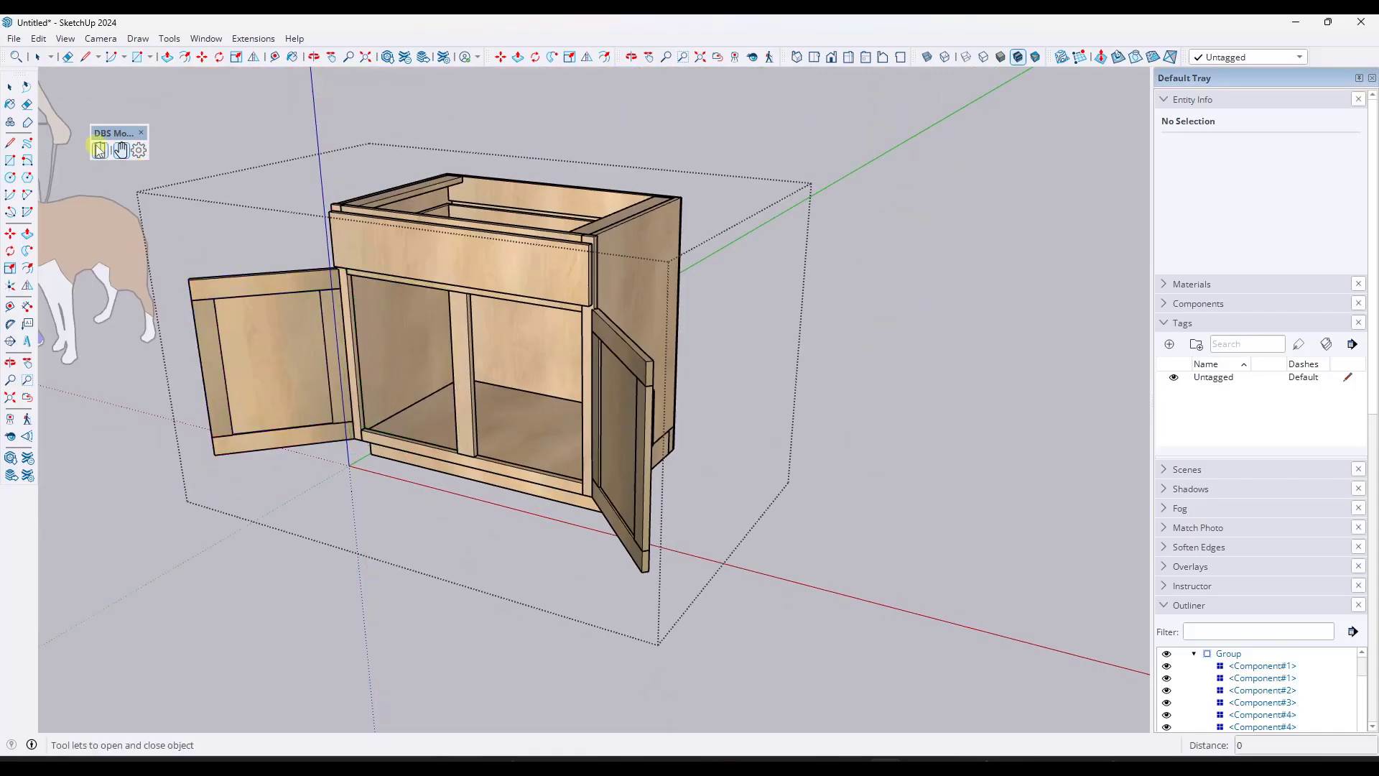
{"action": "left_click", "coordinate": [567, 442]}
{"action": "left_click", "coordinate": [261, 386]}
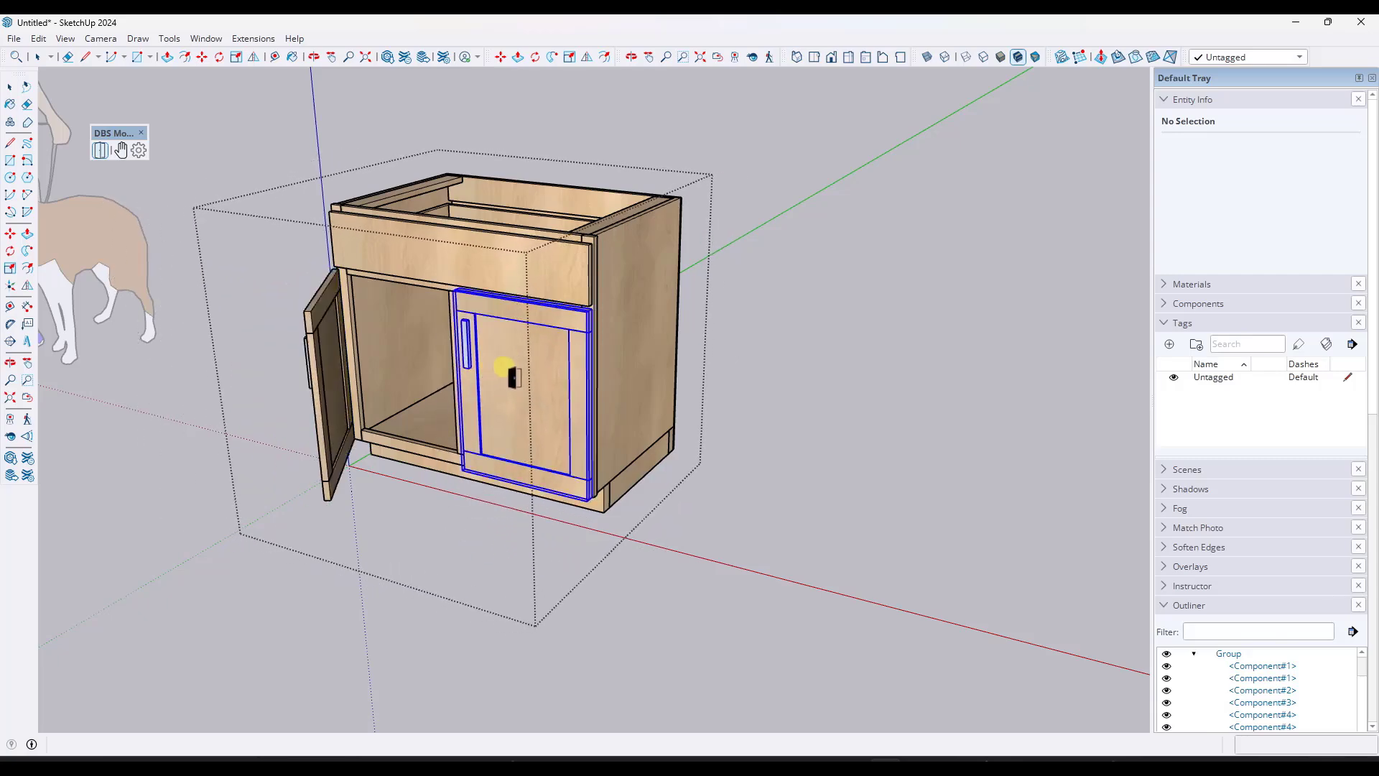
{"action": "left_click", "coordinate": [408, 368]}
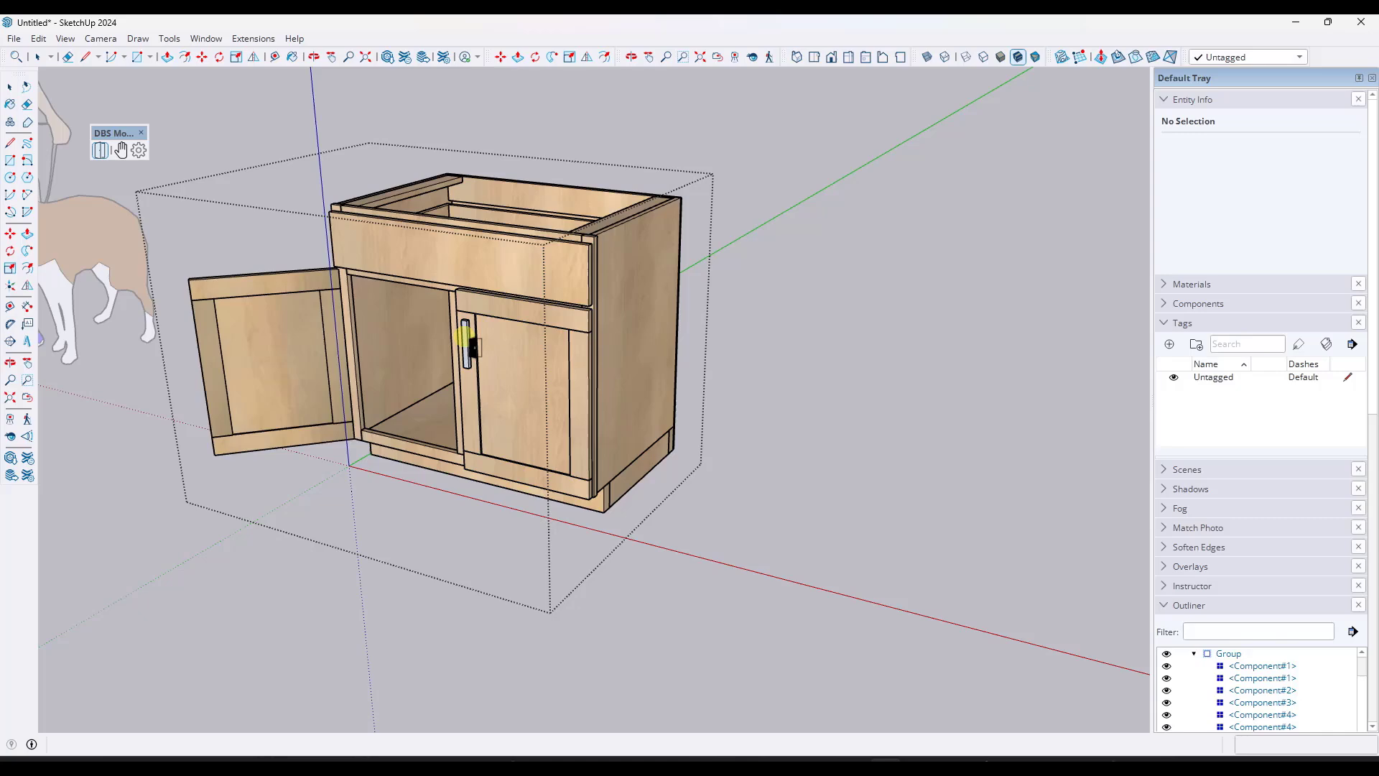
- Drag the right door open on its hinge and review its joint configuration, leaving both doors open
{"action": "scroll", "coordinate": [542, 356], "scroll_direction": "up", "scroll_amount": 3}
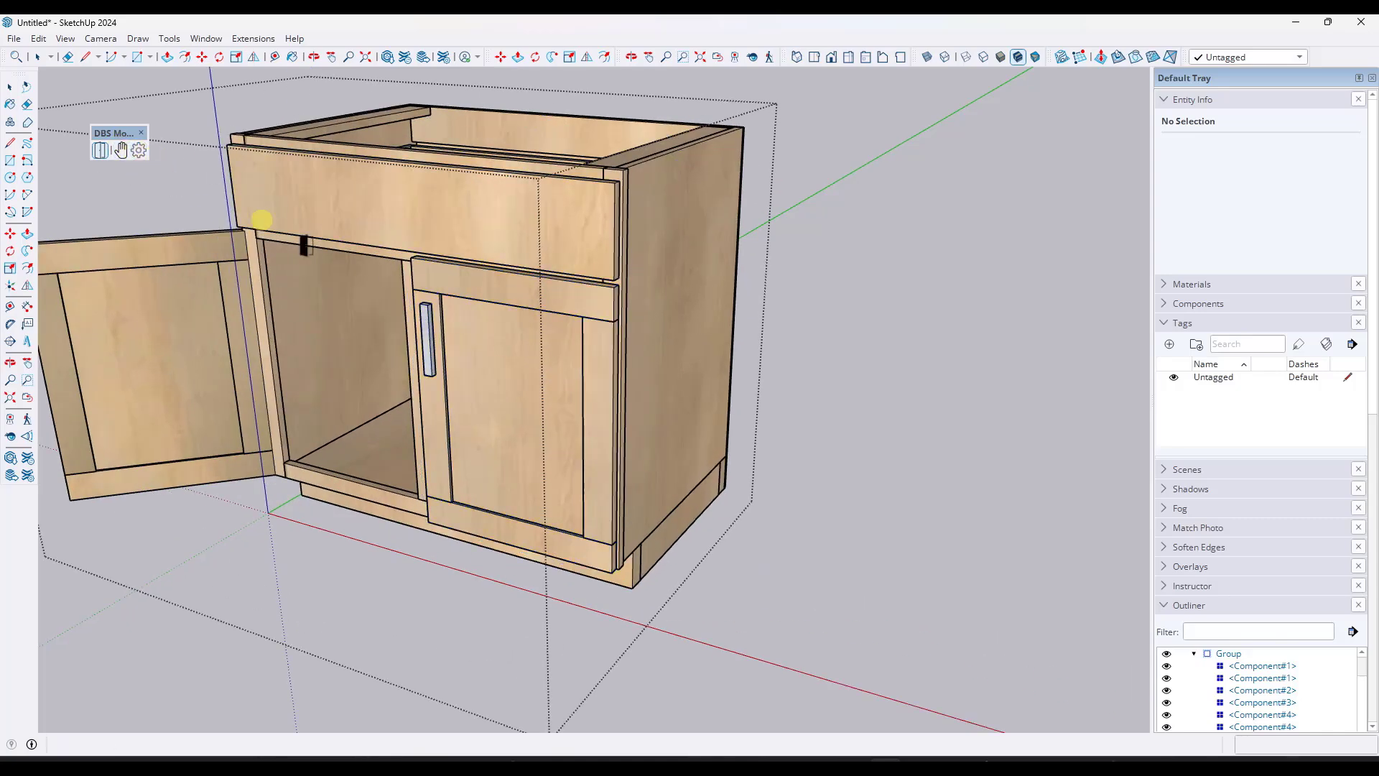
{"action": "left_click", "coordinate": [478, 362]}
{"action": "left_click", "coordinate": [119, 150]}
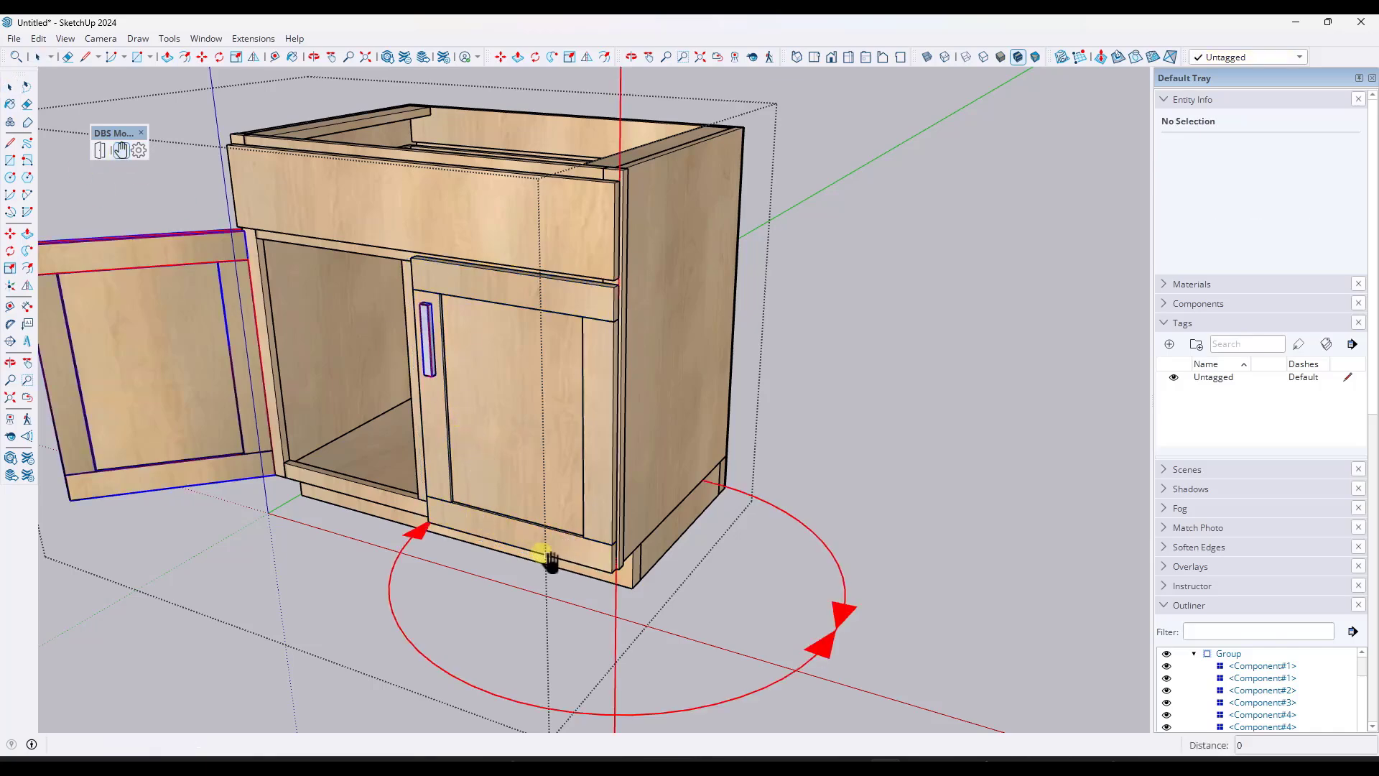
{"action": "left_click_drag", "start_coordinate": [472, 533], "coordinate": [652, 618]}
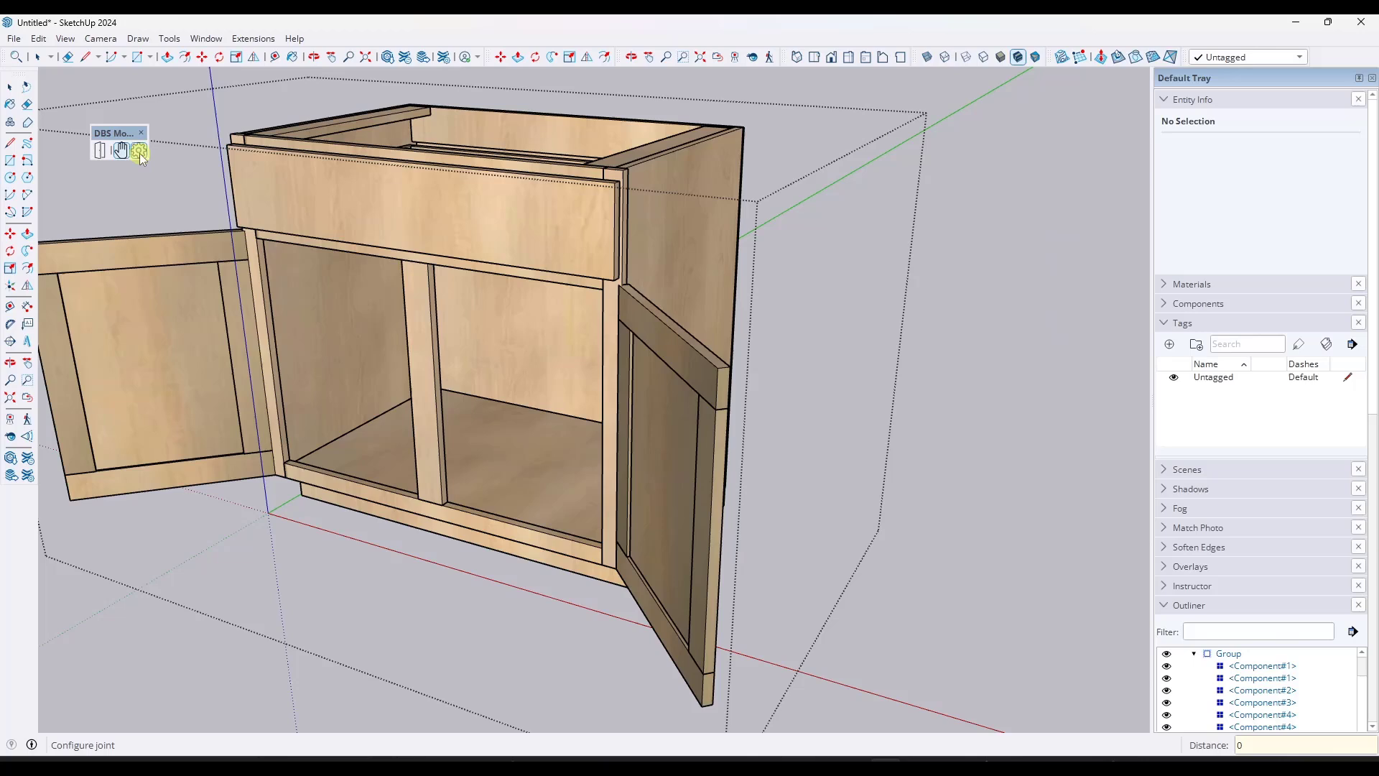
{"action": "left_click", "coordinate": [668, 458]}
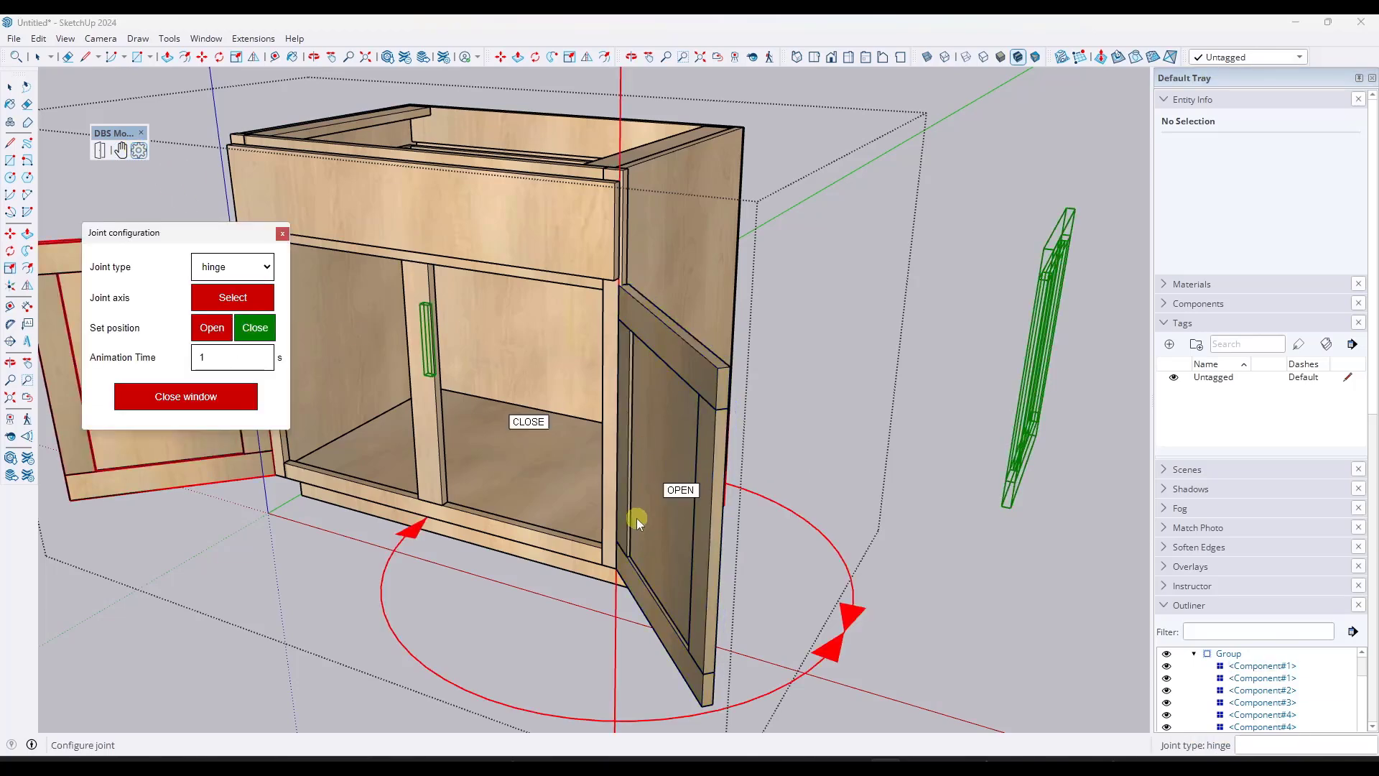
{"action": "left_click", "coordinate": [204, 400]}
- With the DBS Interact tool, toggle the drawer and both doors open and shut
{"action": "left_click", "coordinate": [100, 150]}
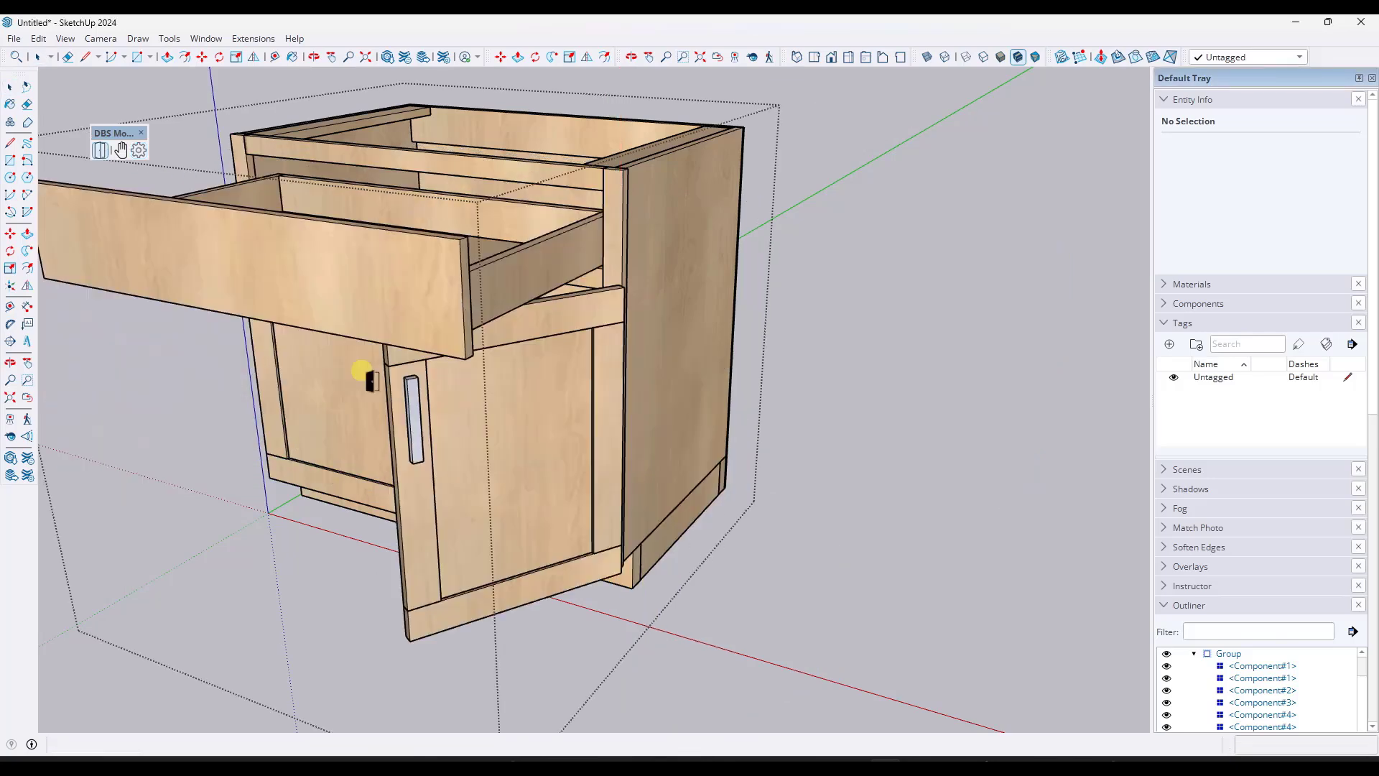
{"action": "left_click", "coordinate": [368, 374]}
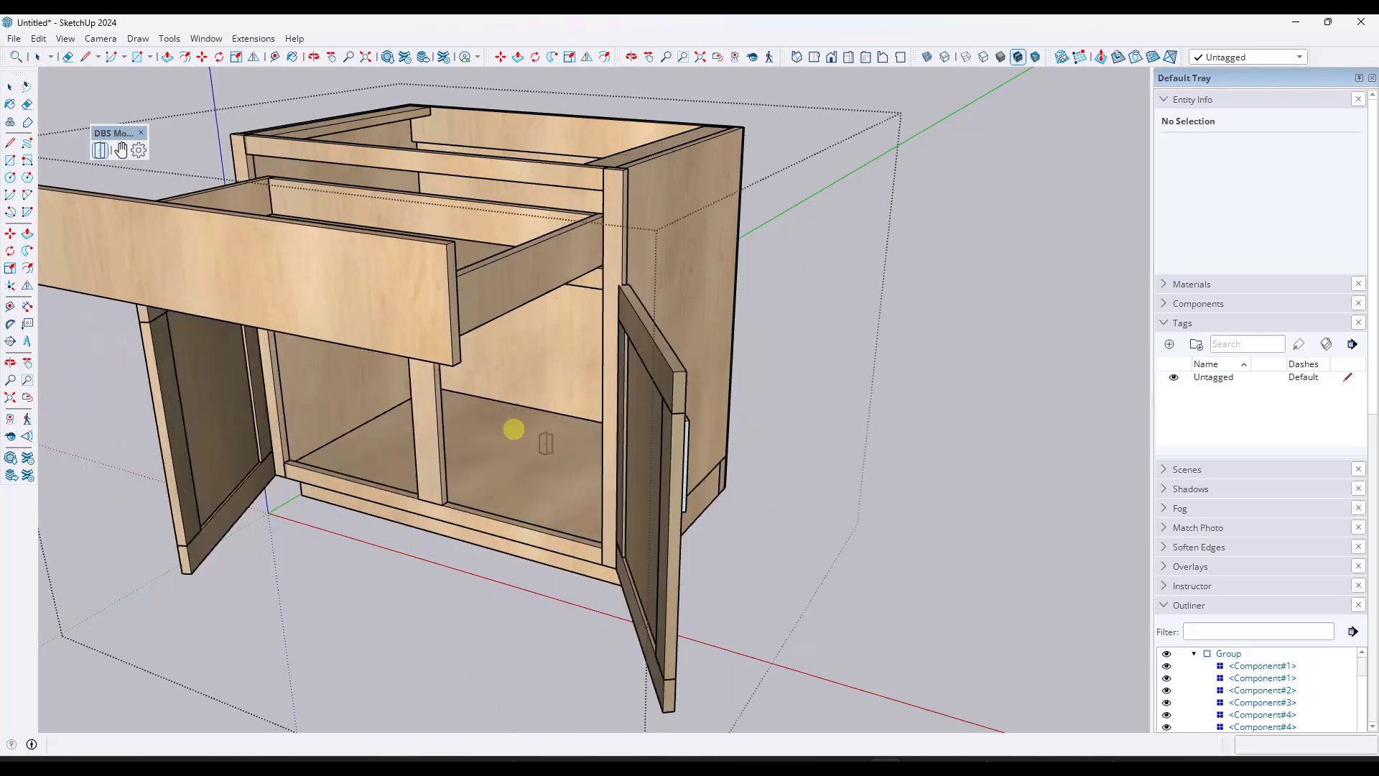
{"action": "left_click", "coordinate": [626, 450]}
{"action": "left_click", "coordinate": [223, 379]}
{"action": "left_click", "coordinate": [344, 302]}
{"action": "left_click", "coordinate": [473, 402]}
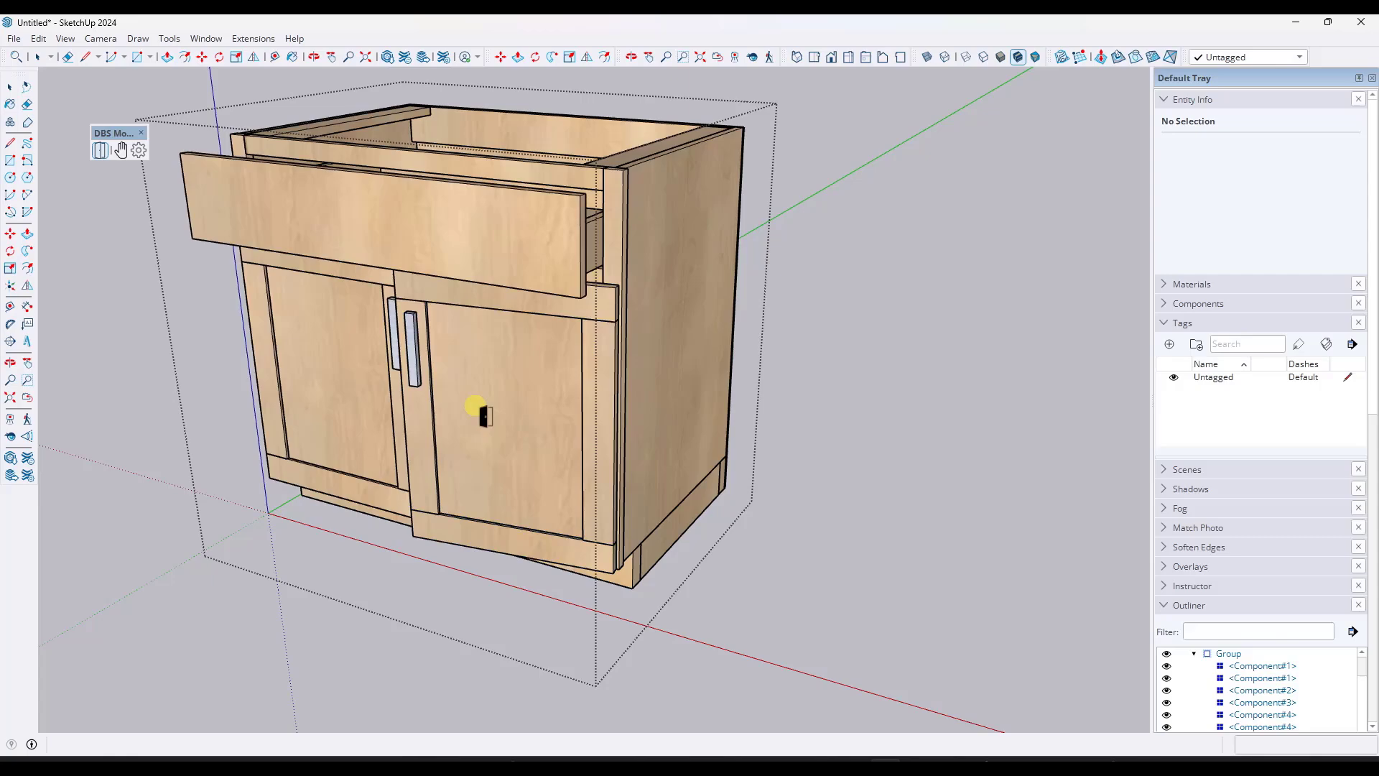
{"action": "left_click", "coordinate": [309, 365]}
- Slide the drawer open once more, then shut it and both doors and reframe the cabinet
{"action": "left_click", "coordinate": [449, 230]}
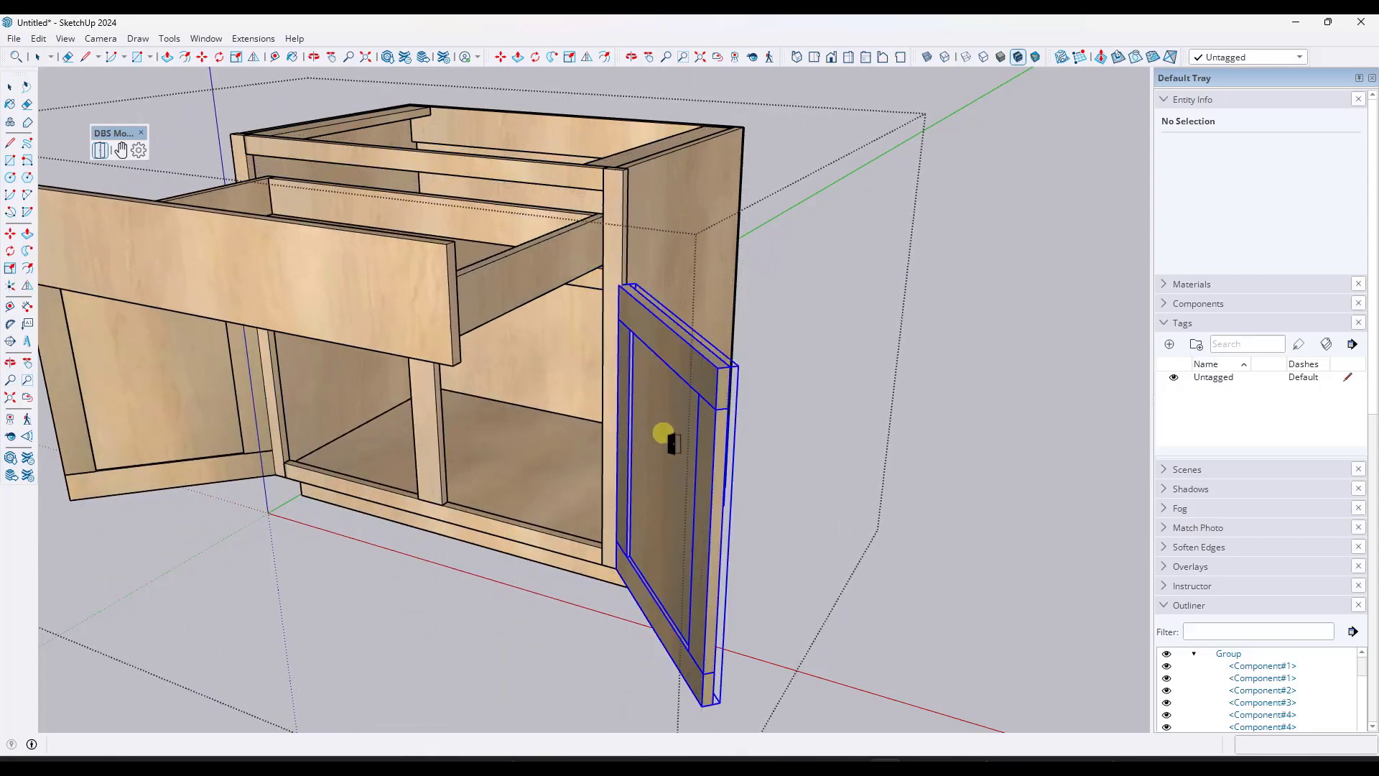
{"action": "left_click", "coordinate": [652, 419]}
{"action": "left_click", "coordinate": [192, 338]}
{"action": "left_click", "coordinate": [177, 233]}
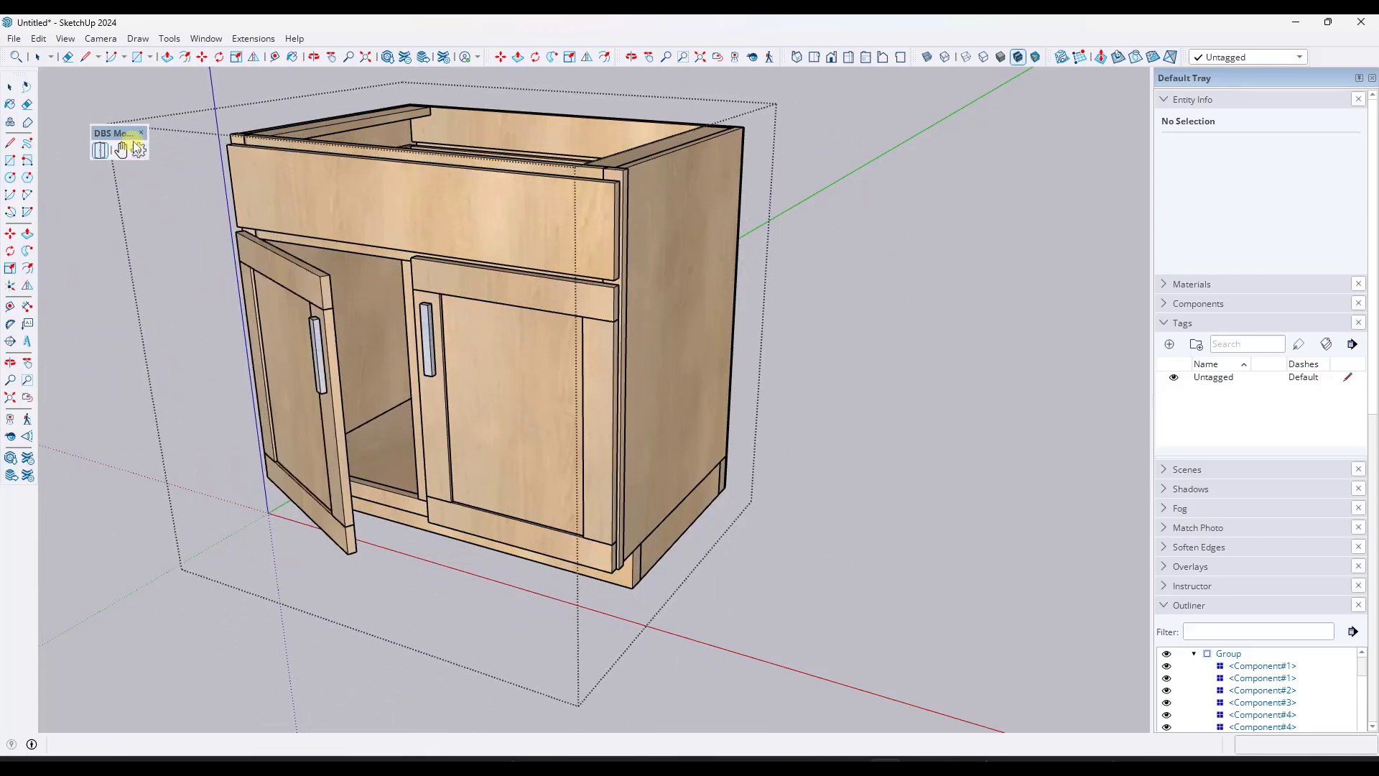
{"action": "scroll", "coordinate": [475, 368], "scroll_direction": "down", "scroll_amount": 5}
{"action": "middle_click_drag", "start_coordinate": [517, 364], "coordinate": [488, 365]}
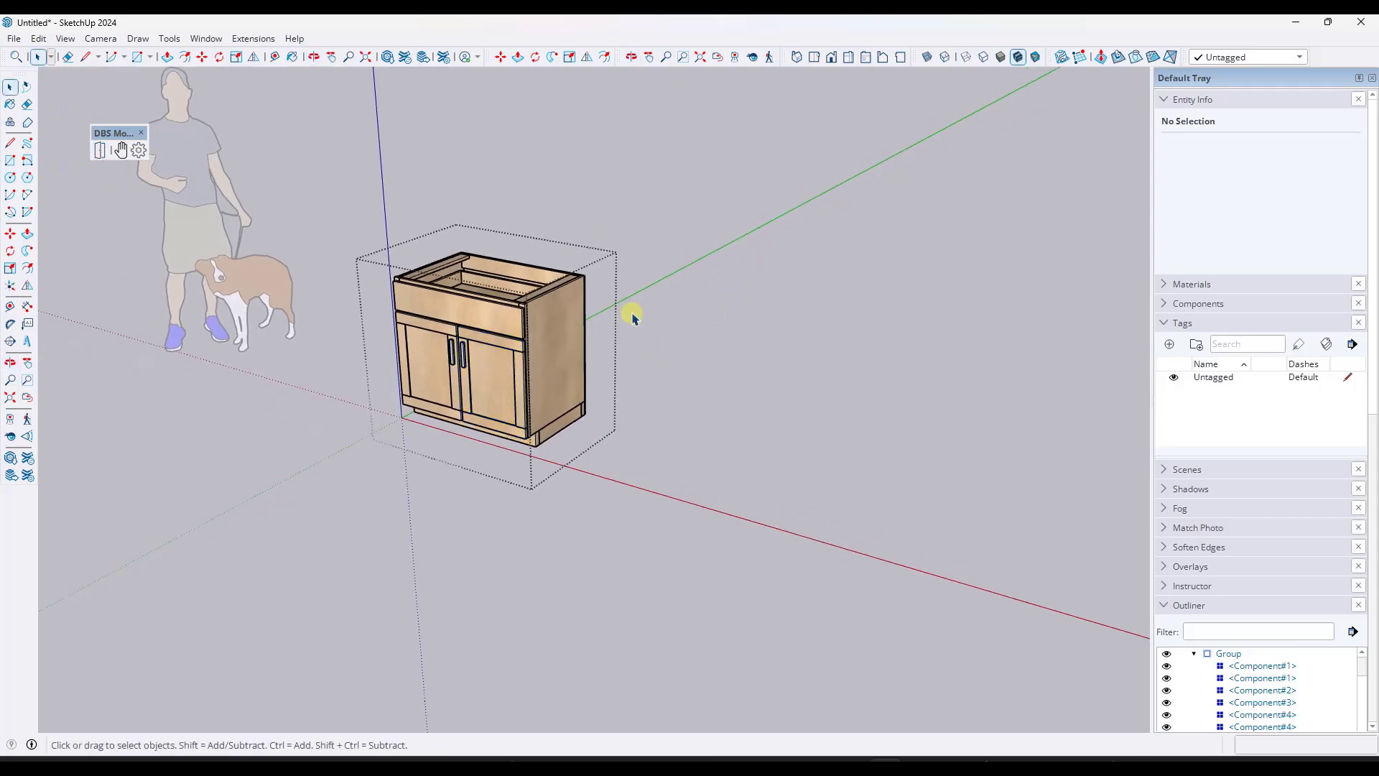
{"action": "scroll", "coordinate": [444, 314], "scroll_direction": "up", "scroll_amount": 3}
{"action": "scroll", "coordinate": [551, 314], "scroll_direction": "down", "scroll_amount": 2}
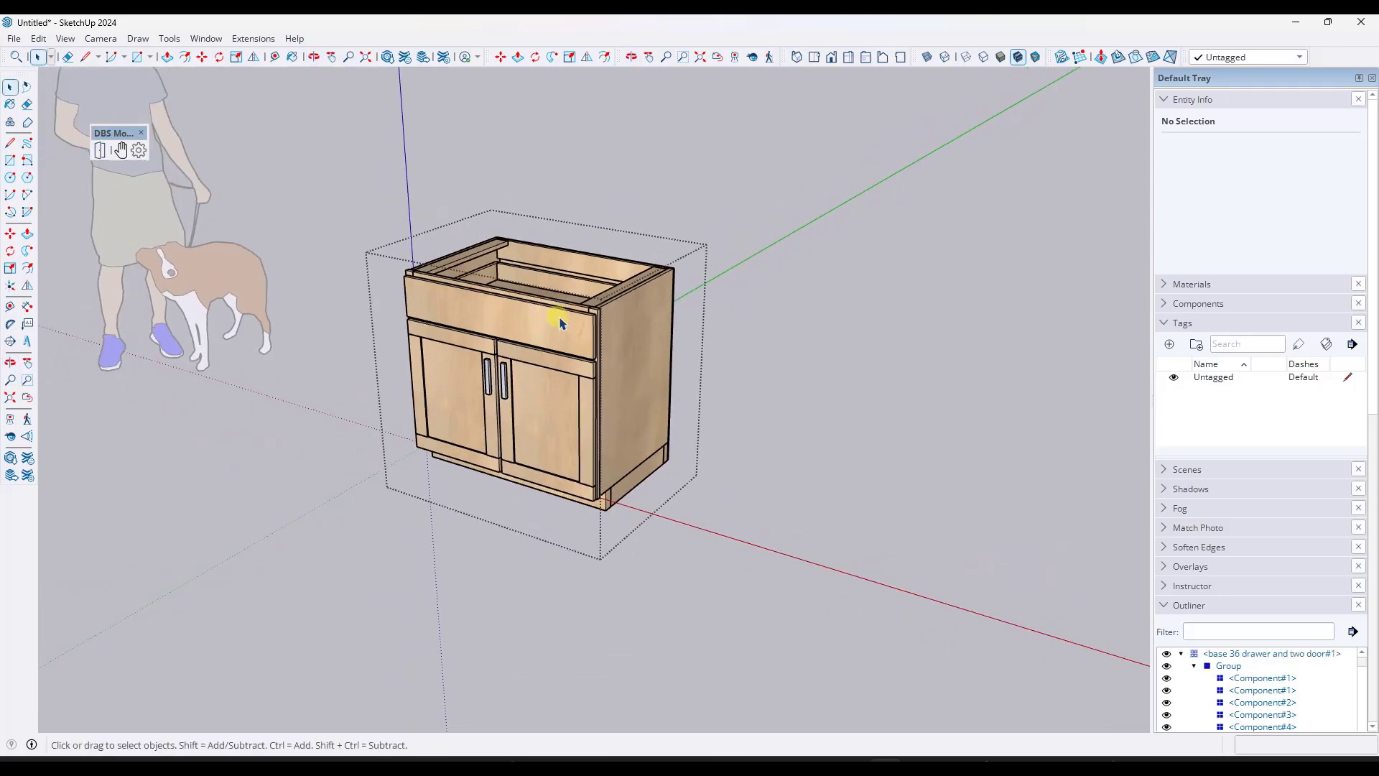
{"action": "scroll", "coordinate": [583, 332], "scroll_direction": "up", "scroll_amount": 3}
{"action": "middle_click_drag", "start_coordinate": [542, 367], "coordinate": [555, 361]}
- Add two scenes, Scene 1 and Scene 2, to the model
{"action": "left_click", "coordinate": [66, 38]}
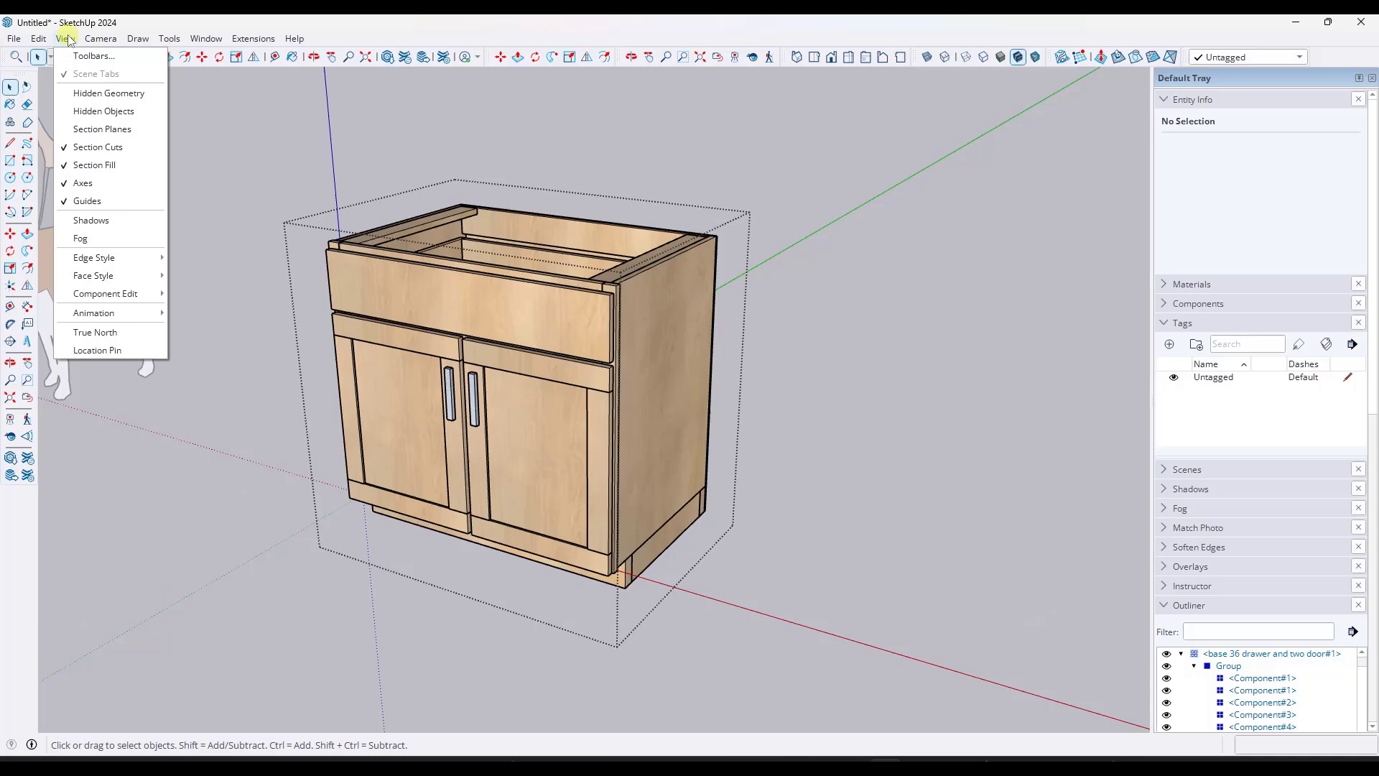
{"action": "mouse_move", "coordinate": [44, 42]}
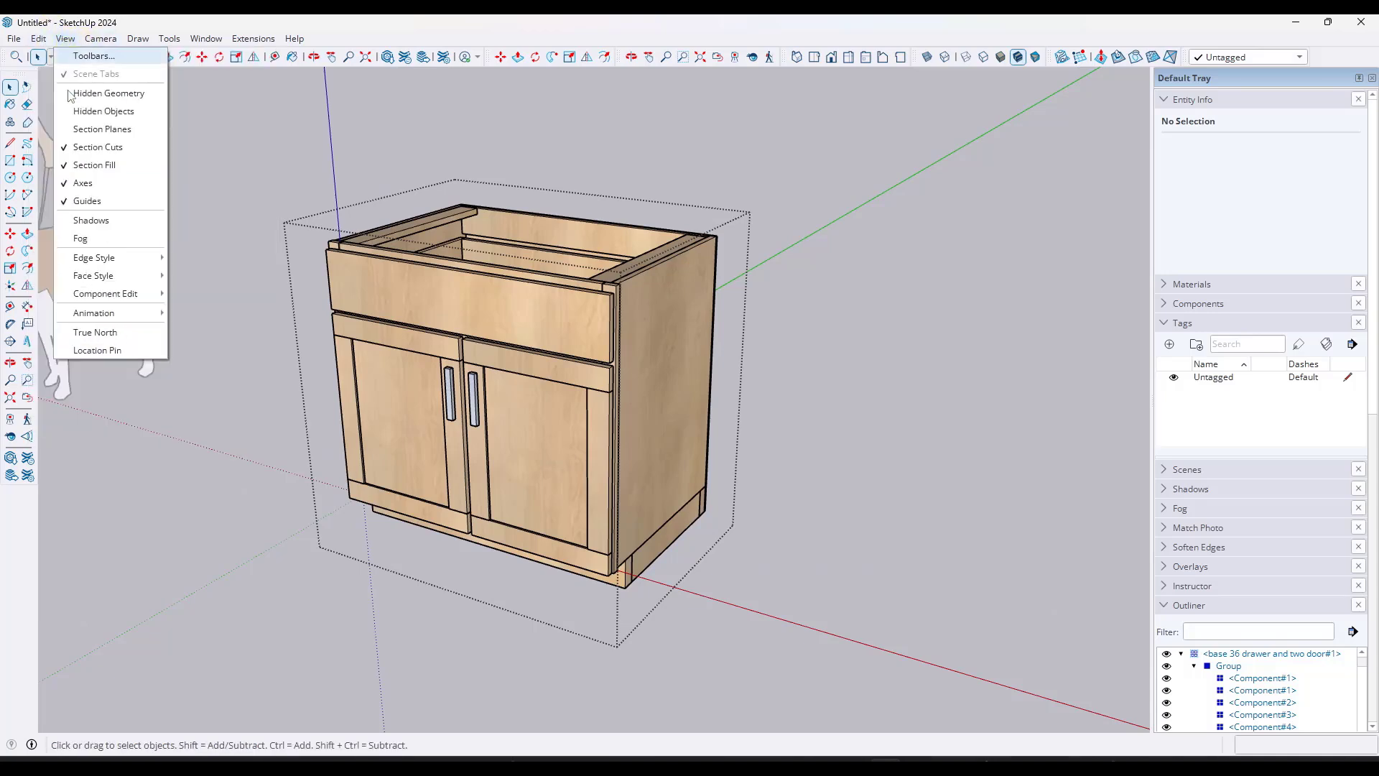
{"action": "mouse_move", "coordinate": [119, 317]}
{"action": "left_click", "coordinate": [207, 314]}
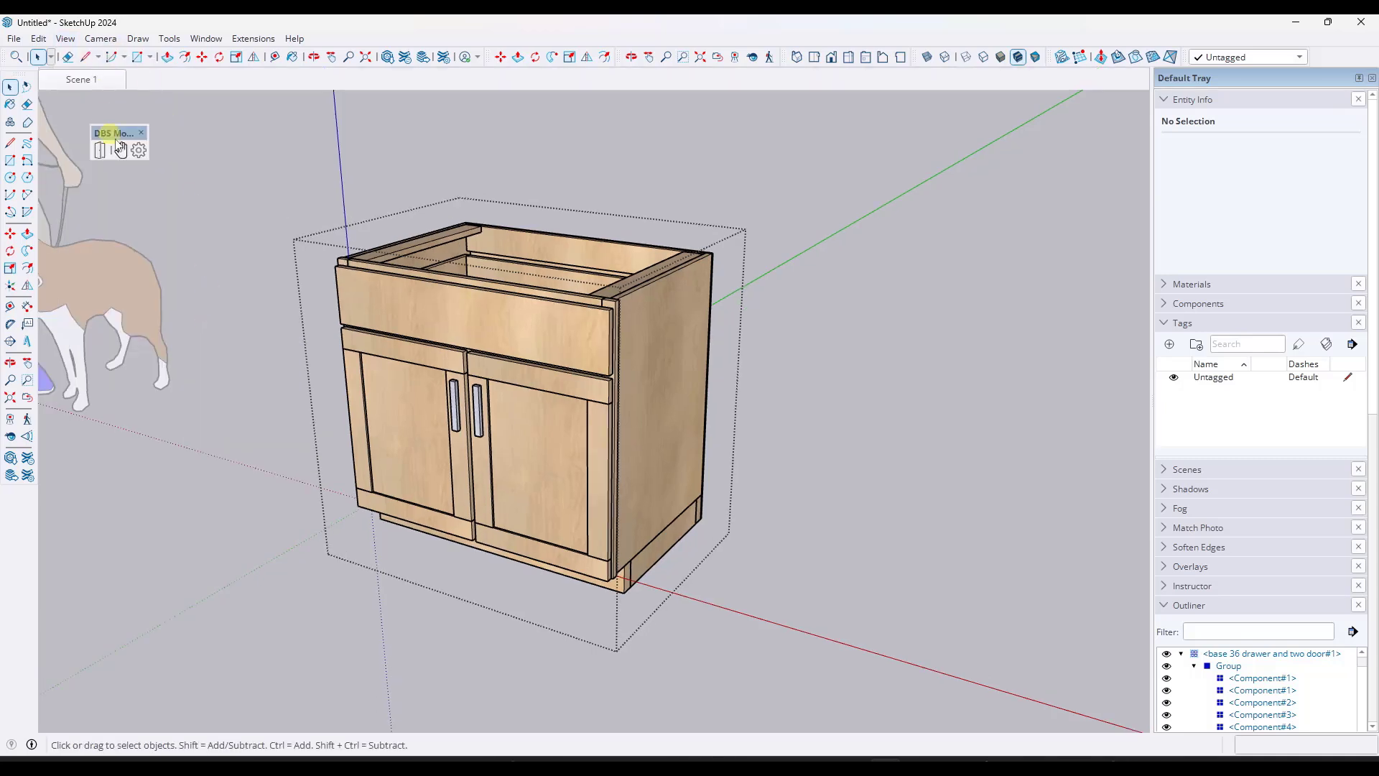
{"action": "right_click", "coordinate": [82, 81]}
{"action": "left_click", "coordinate": [109, 124]}
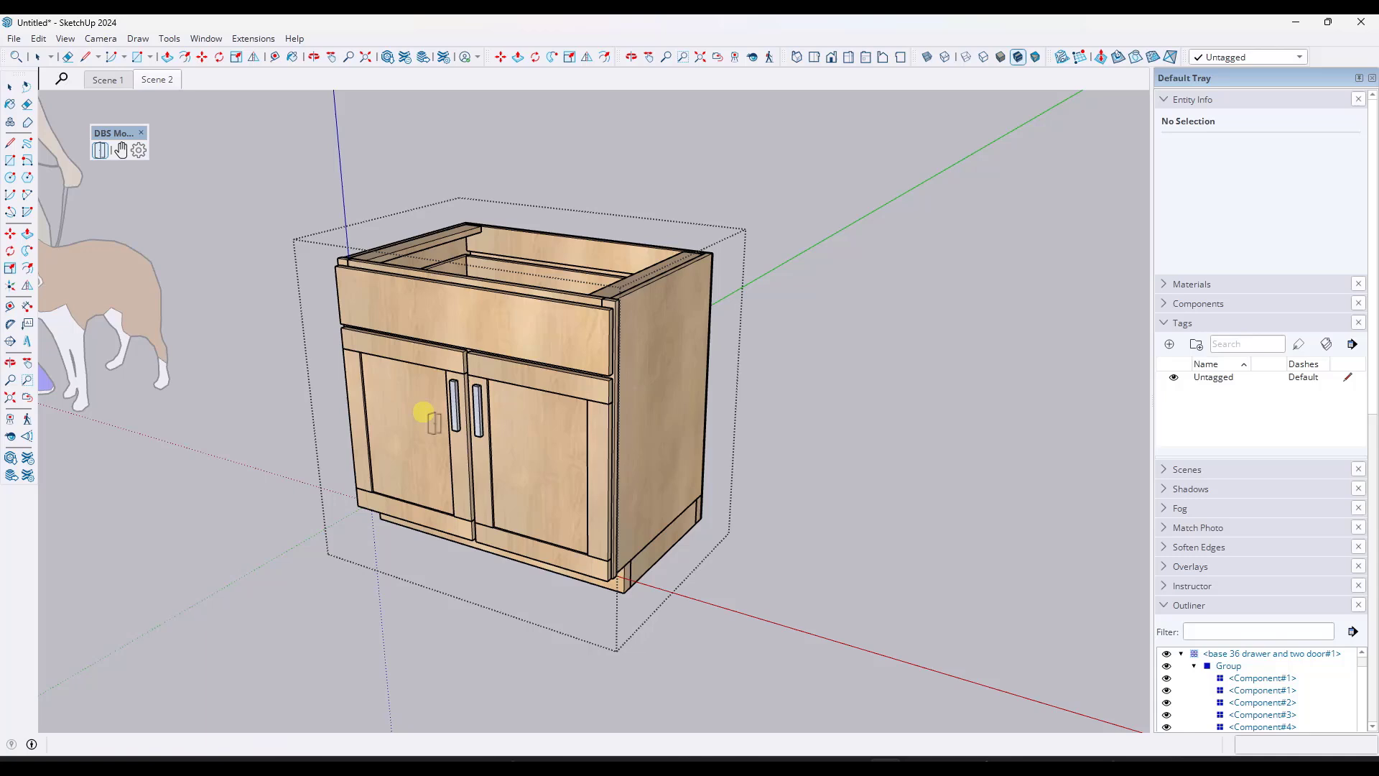
- Open both cabinet doors and the top drawer, and update Scene 2 with that state
{"action": "left_click", "coordinate": [454, 423]}
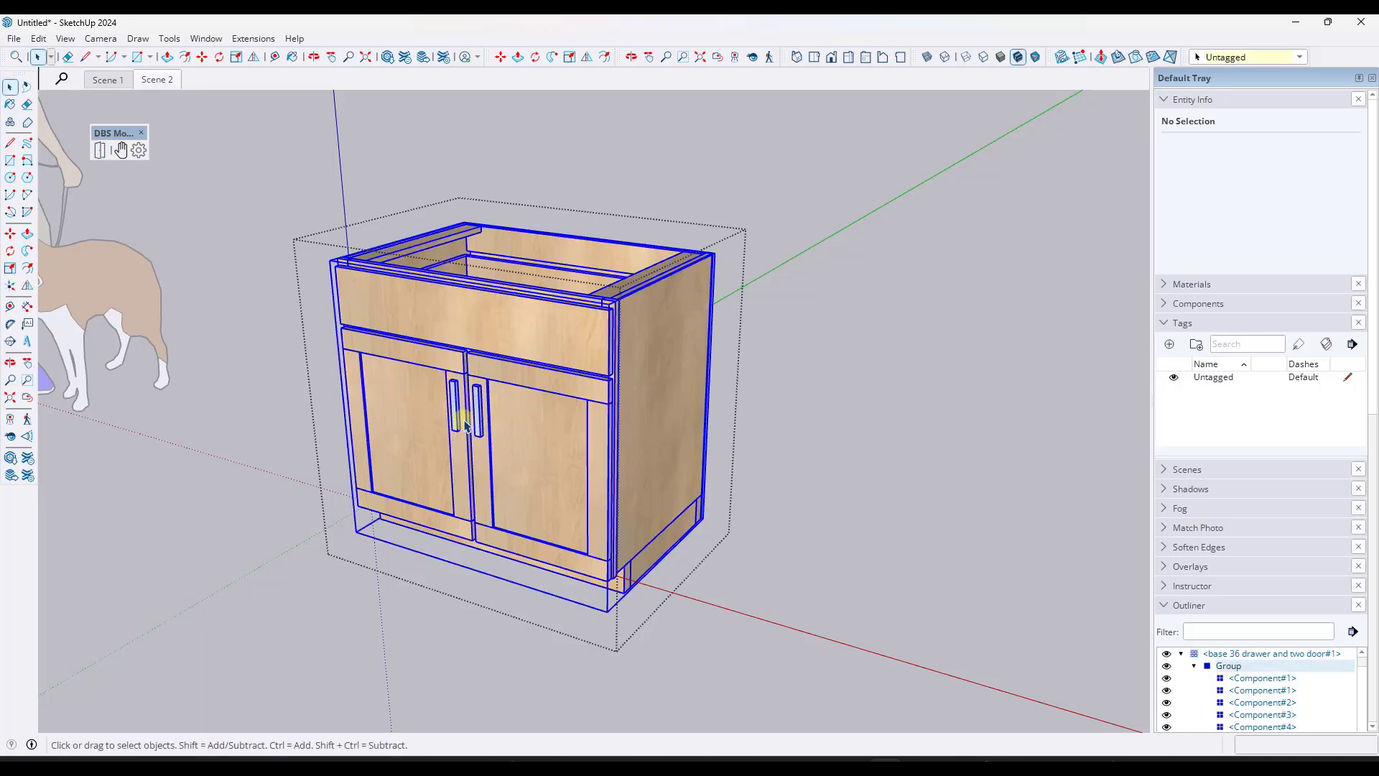
{"action": "double_click", "coordinate": [465, 409]}
{"action": "left_click", "coordinate": [466, 410]}
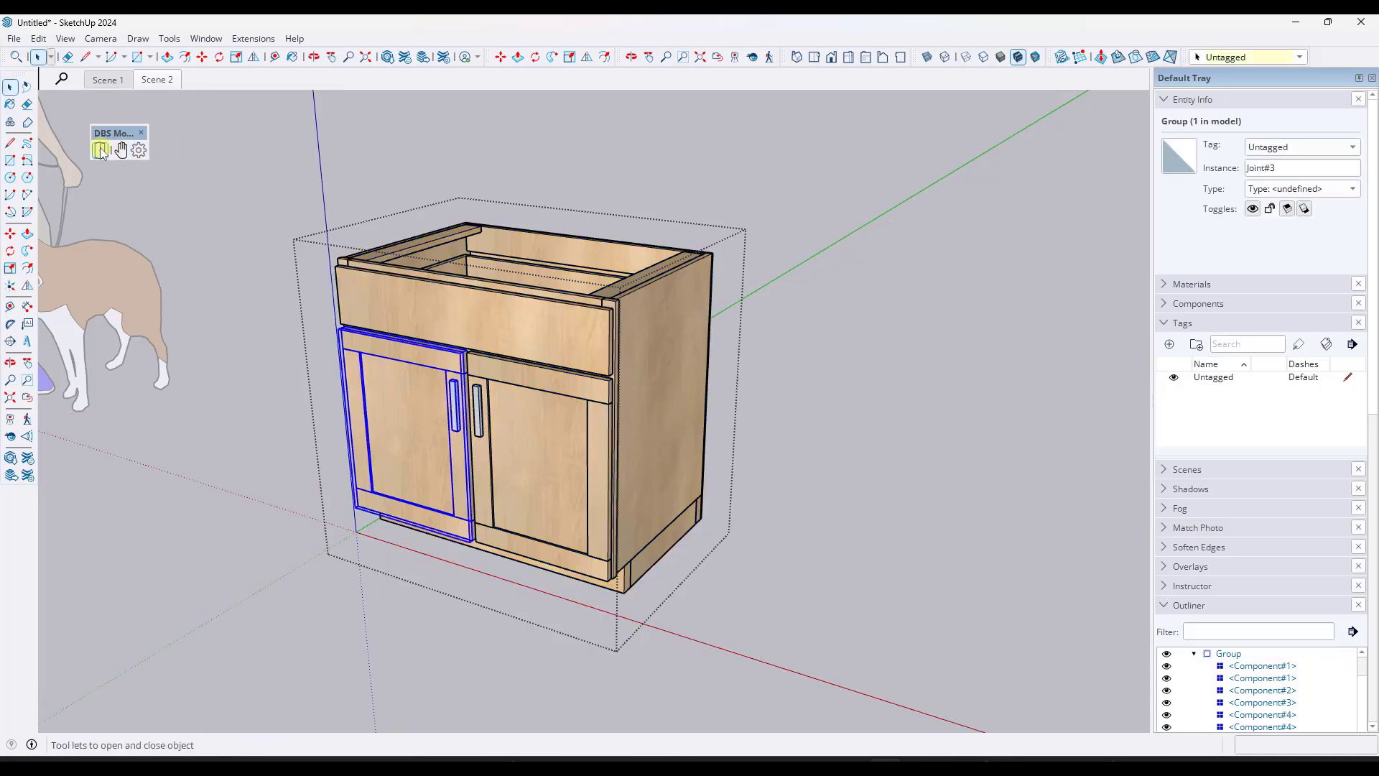
{"action": "left_click", "coordinate": [458, 417]}
{"action": "left_click", "coordinate": [502, 394]}
{"action": "left_click", "coordinate": [486, 311]}
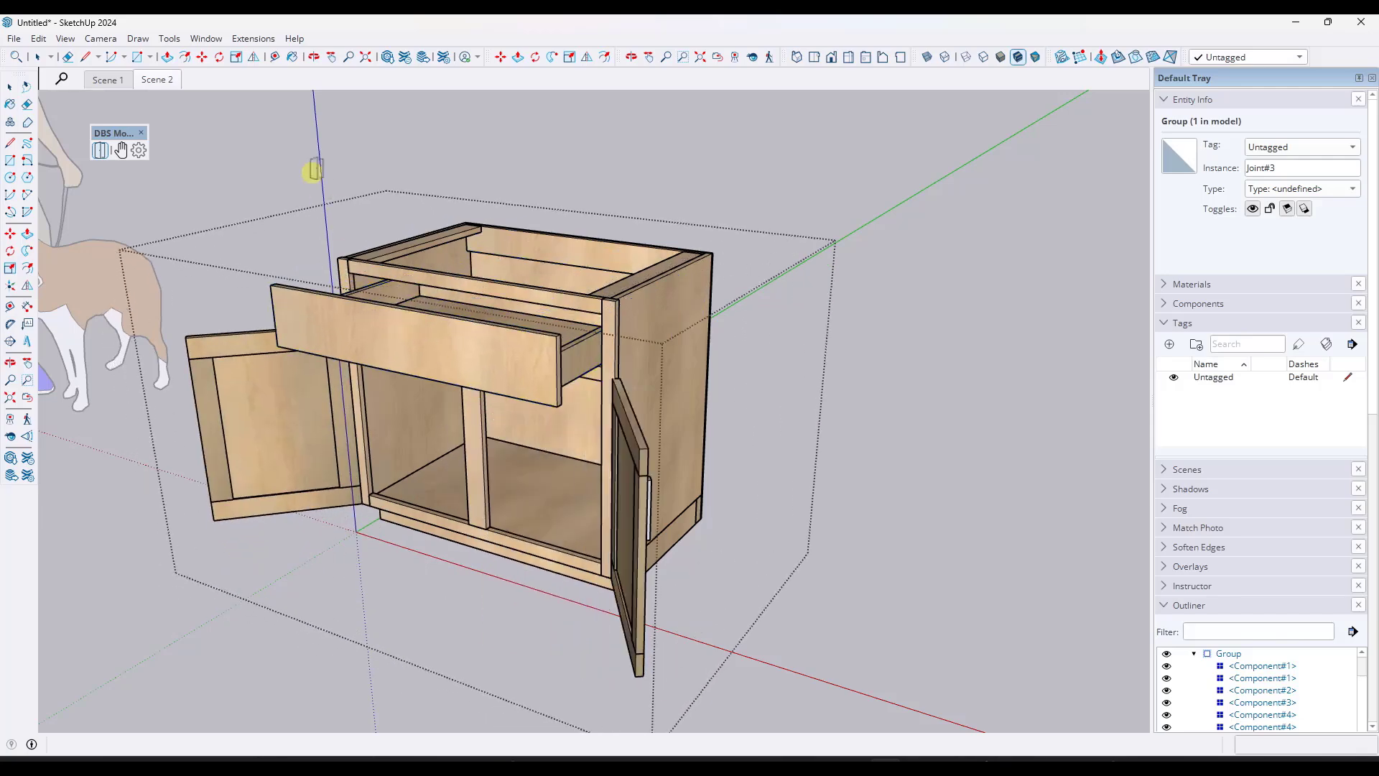
{"action": "right_click", "coordinate": [170, 81]}
{"action": "left_click", "coordinate": [195, 140]}
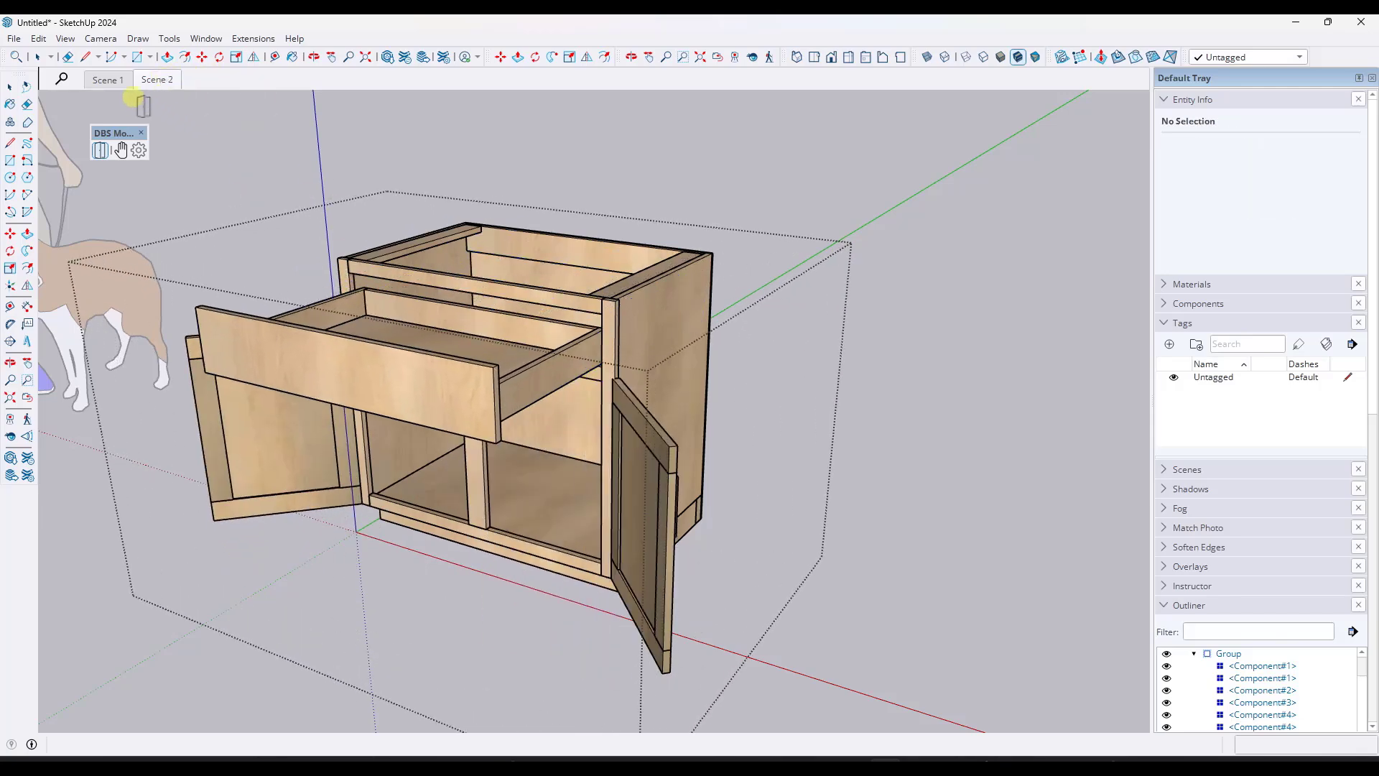
- Go to Scene 1 and close the drawer and right door with DBS Motion
{"action": "left_click", "coordinate": [119, 82]}
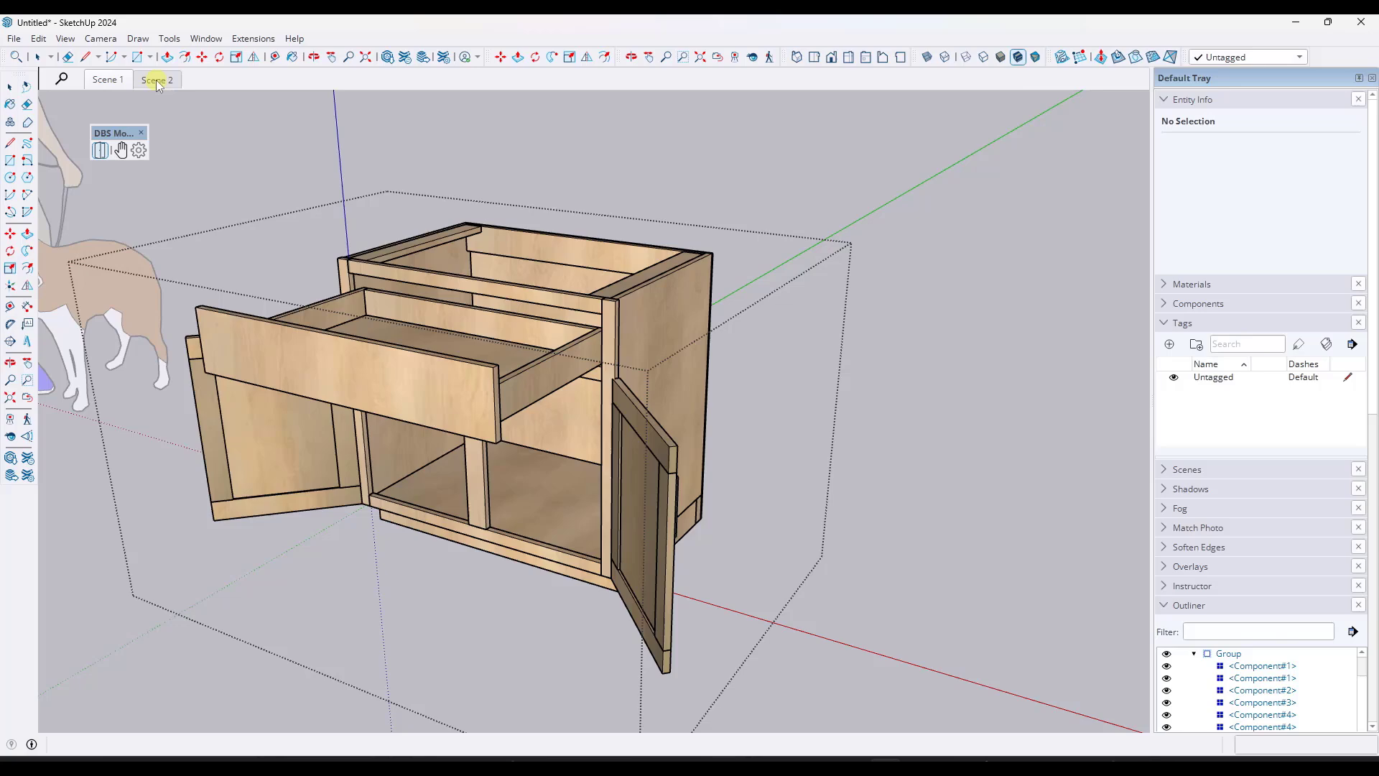
{"action": "left_click", "coordinate": [101, 151]}
{"action": "left_click", "coordinate": [354, 371]}
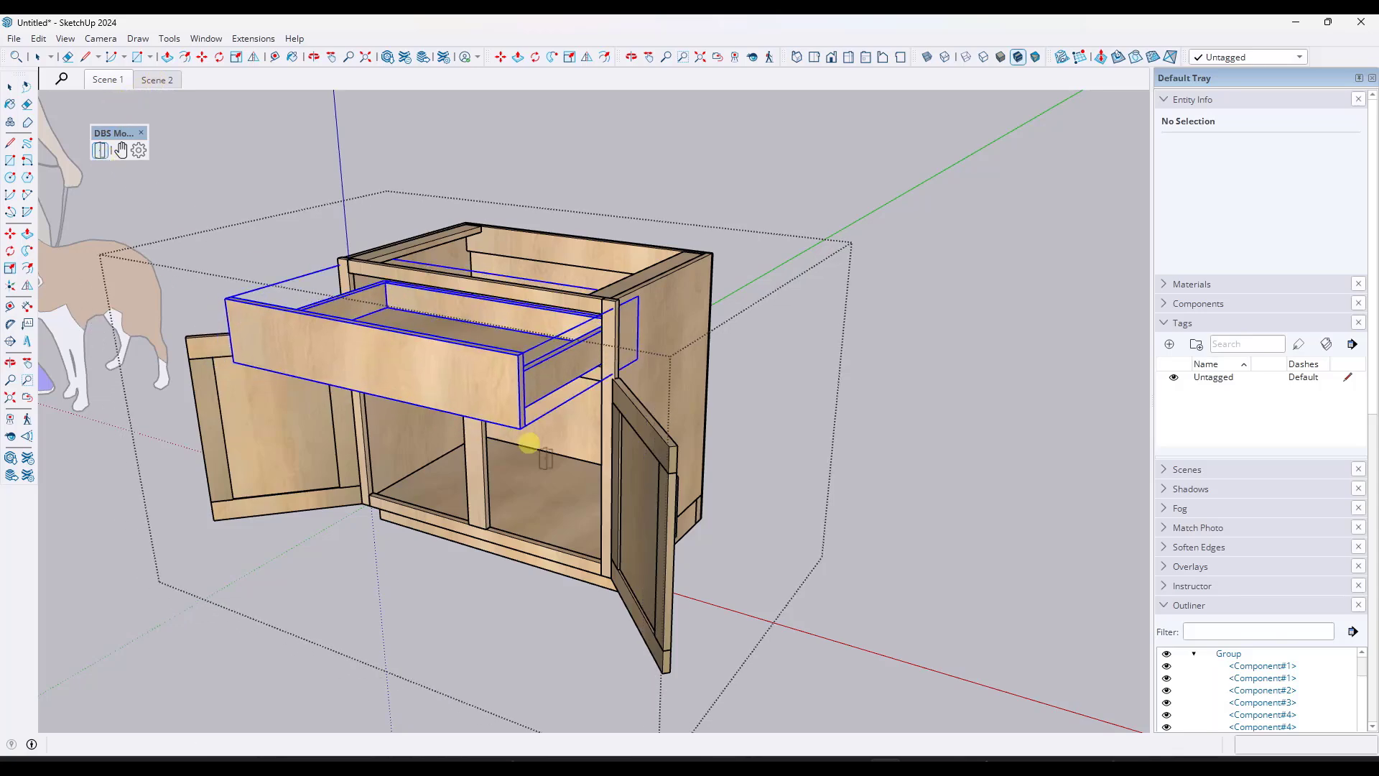
{"action": "left_click", "coordinate": [628, 483]}
- Shut the left door and update Scene 1 with the fully closed cabinet
{"action": "left_click", "coordinate": [276, 431]}
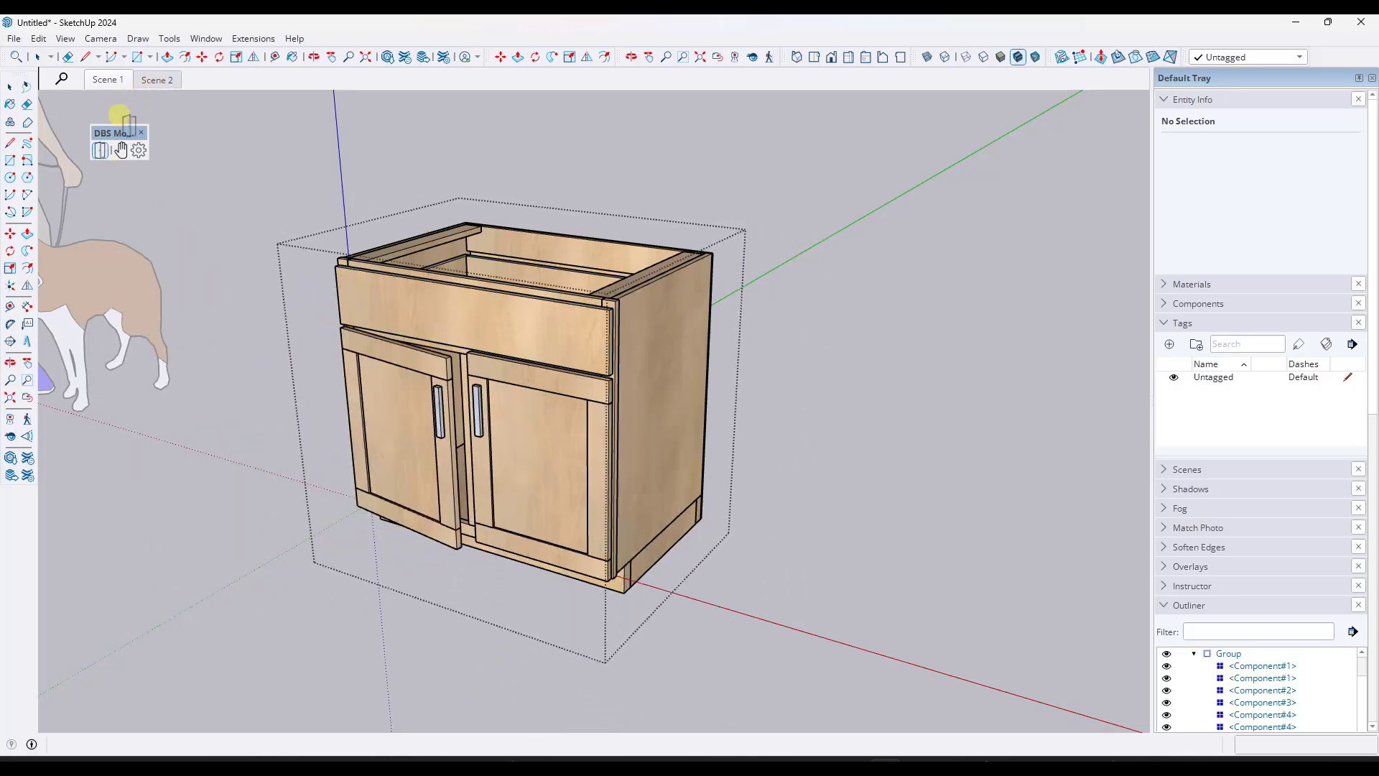
{"action": "right_click", "coordinate": [107, 79]}
{"action": "left_click", "coordinate": [136, 141]}
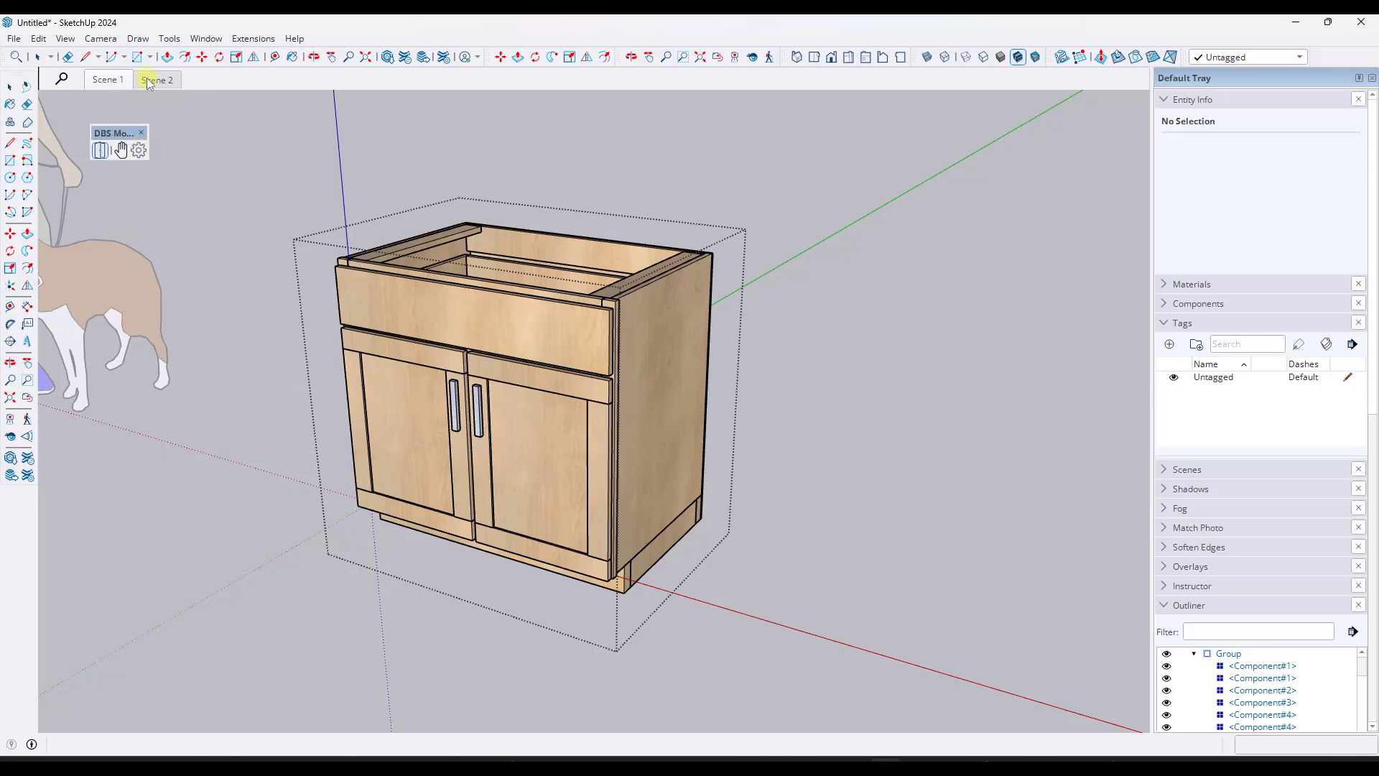
- Toggle the cabinet doors and drawer open and shut, then exit the cabinet group
{"action": "left_click", "coordinate": [552, 467]}
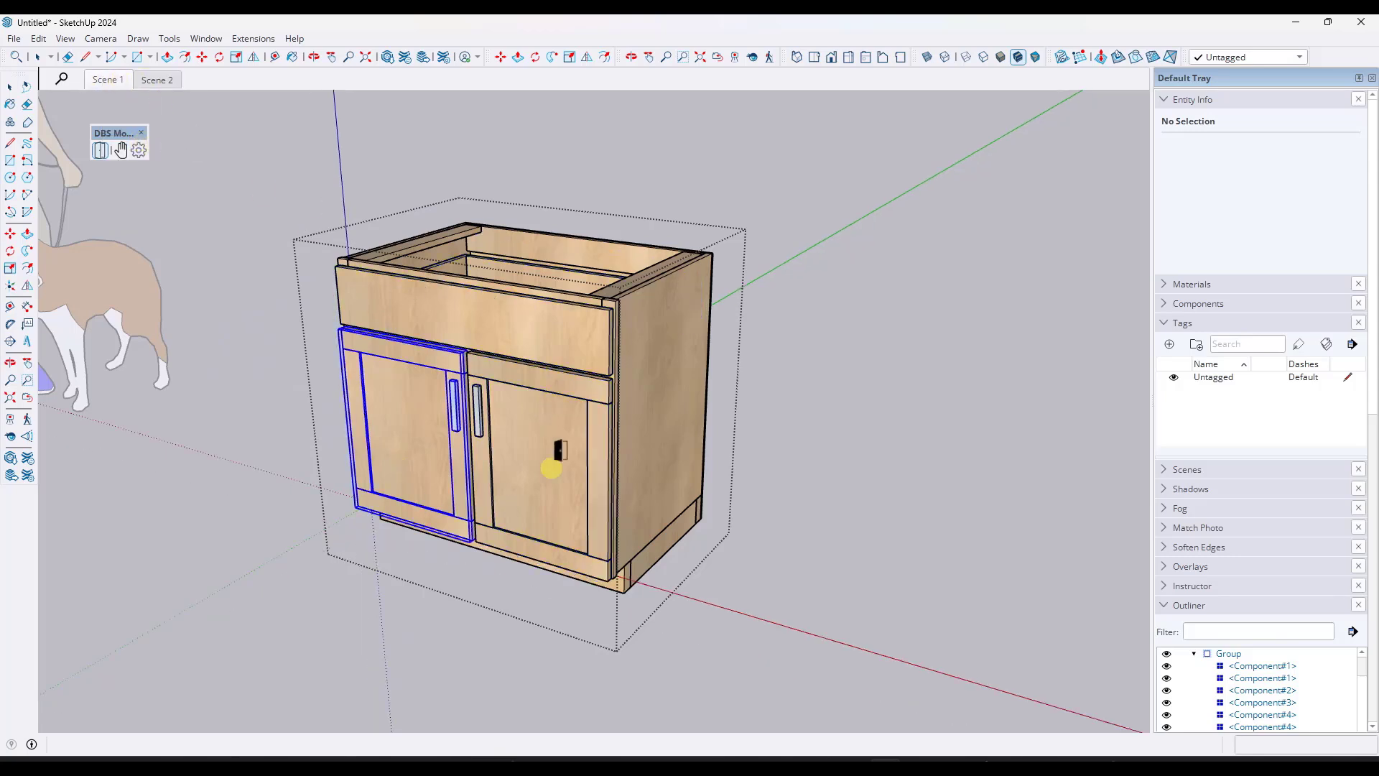
{"action": "left_click", "coordinate": [498, 415]}
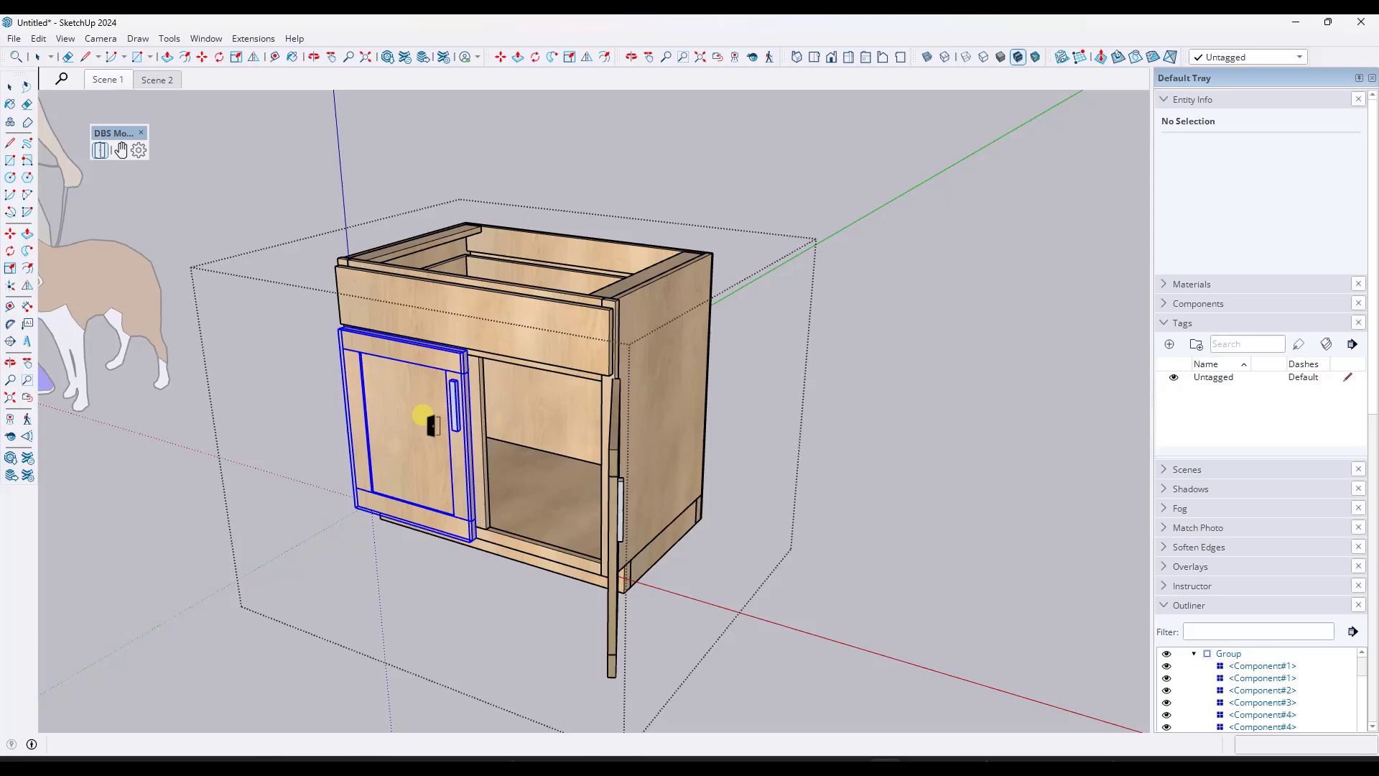
{"action": "left_click", "coordinate": [554, 326]}
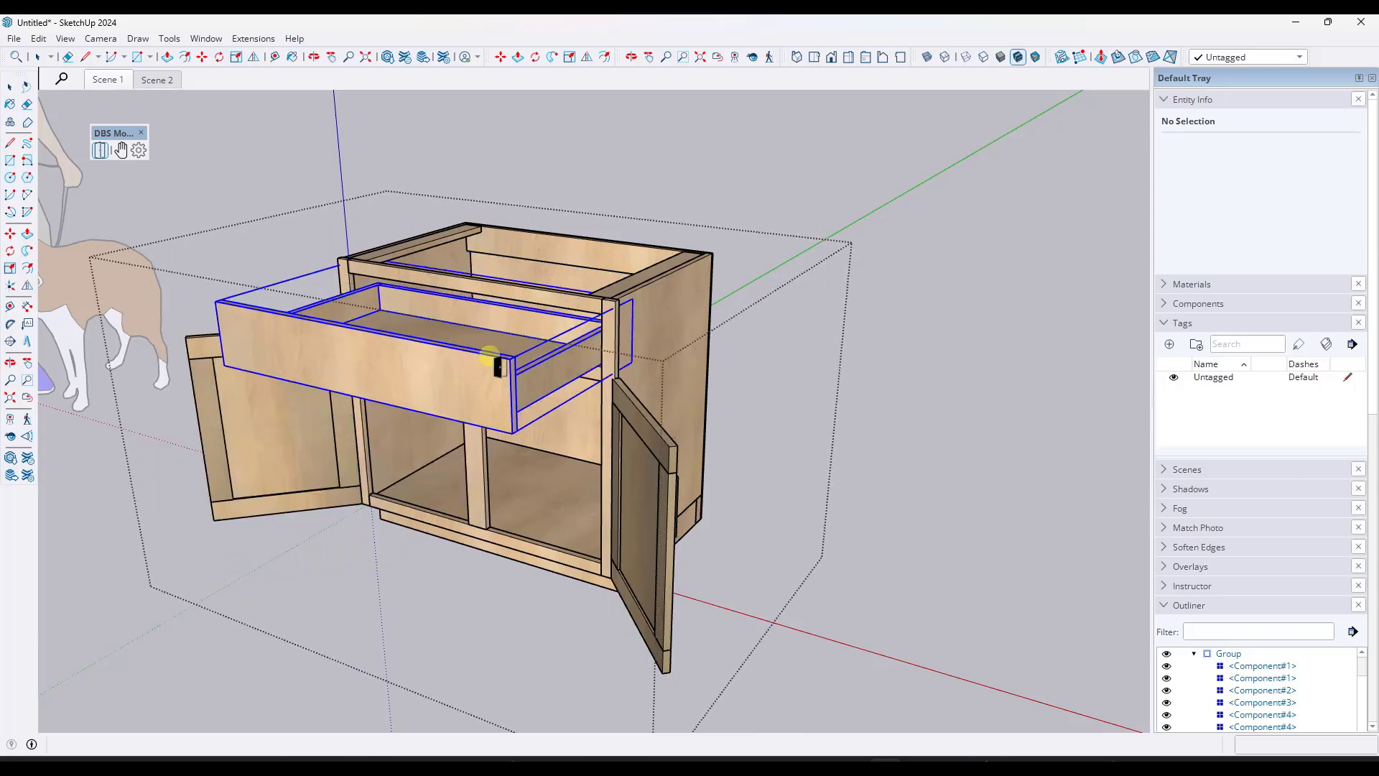
{"action": "left_click", "coordinate": [492, 359]}
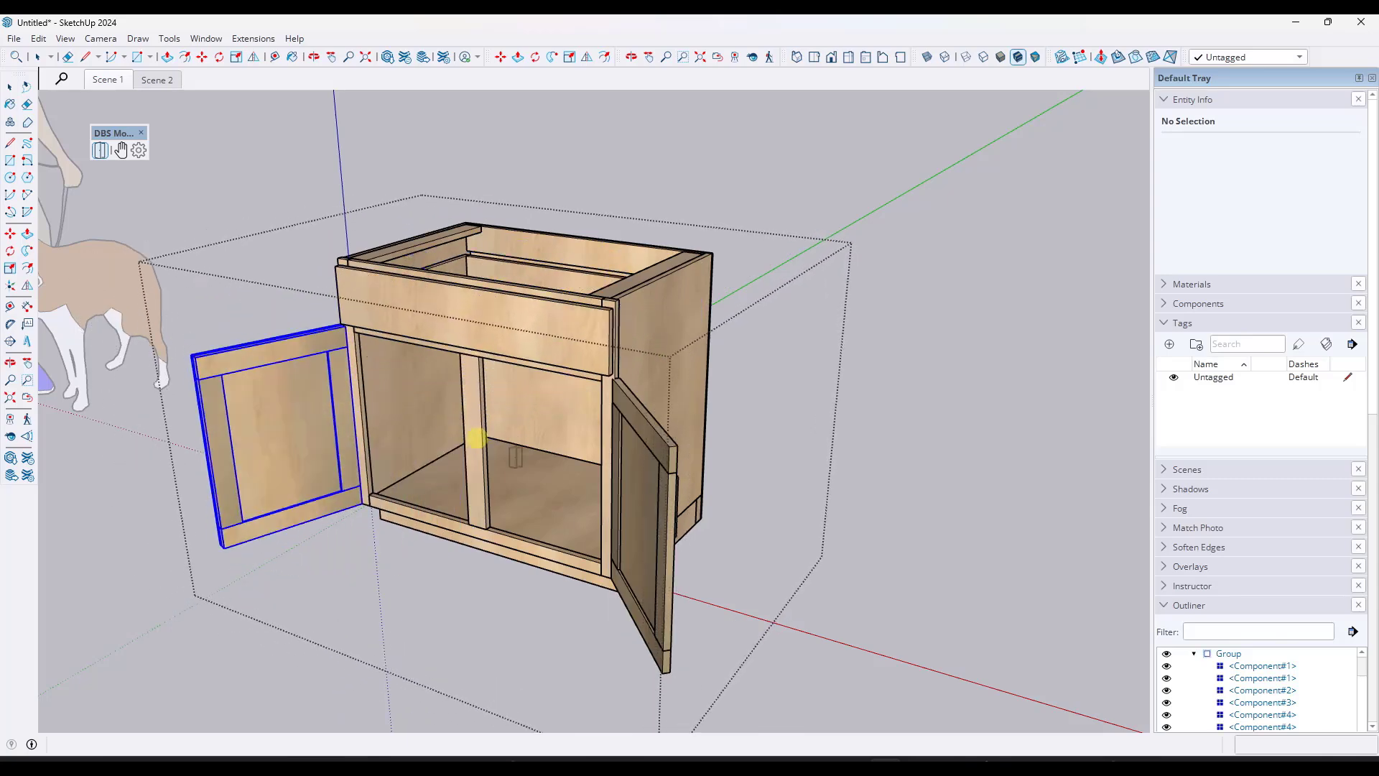
{"action": "left_click", "coordinate": [672, 477]}
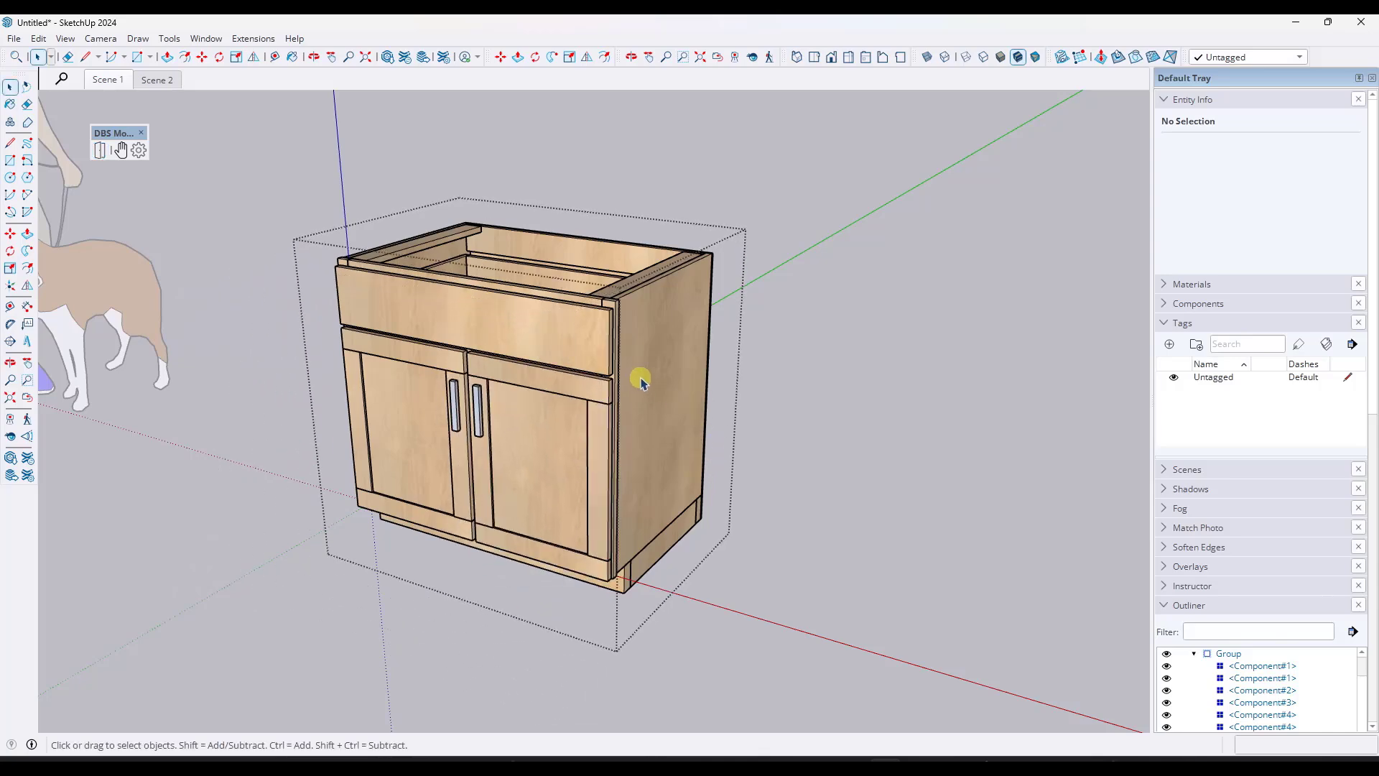
{"action": "scroll", "coordinate": [641, 380], "scroll_direction": "down", "scroll_amount": 1}
{"action": "left_click", "coordinate": [842, 341]}
{"action": "scroll", "coordinate": [457, 258], "scroll_direction": "down", "scroll_amount": 4}
- Exit the cabinet component and slide the window sash open and closed
{"action": "left_click", "coordinate": [888, 318]}
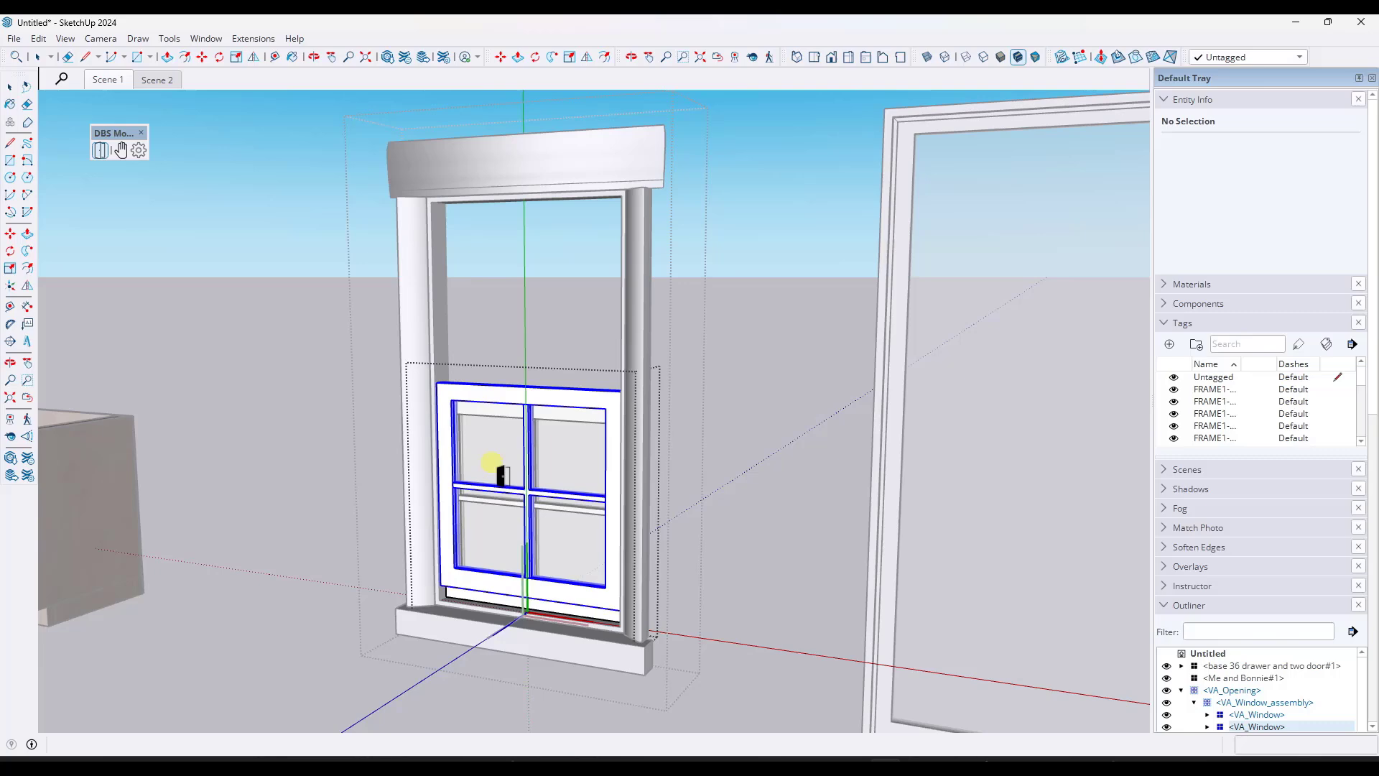
{"action": "left_click", "coordinate": [515, 468]}
{"action": "key", "text": "space"}
{"action": "left_click", "coordinate": [742, 343]}
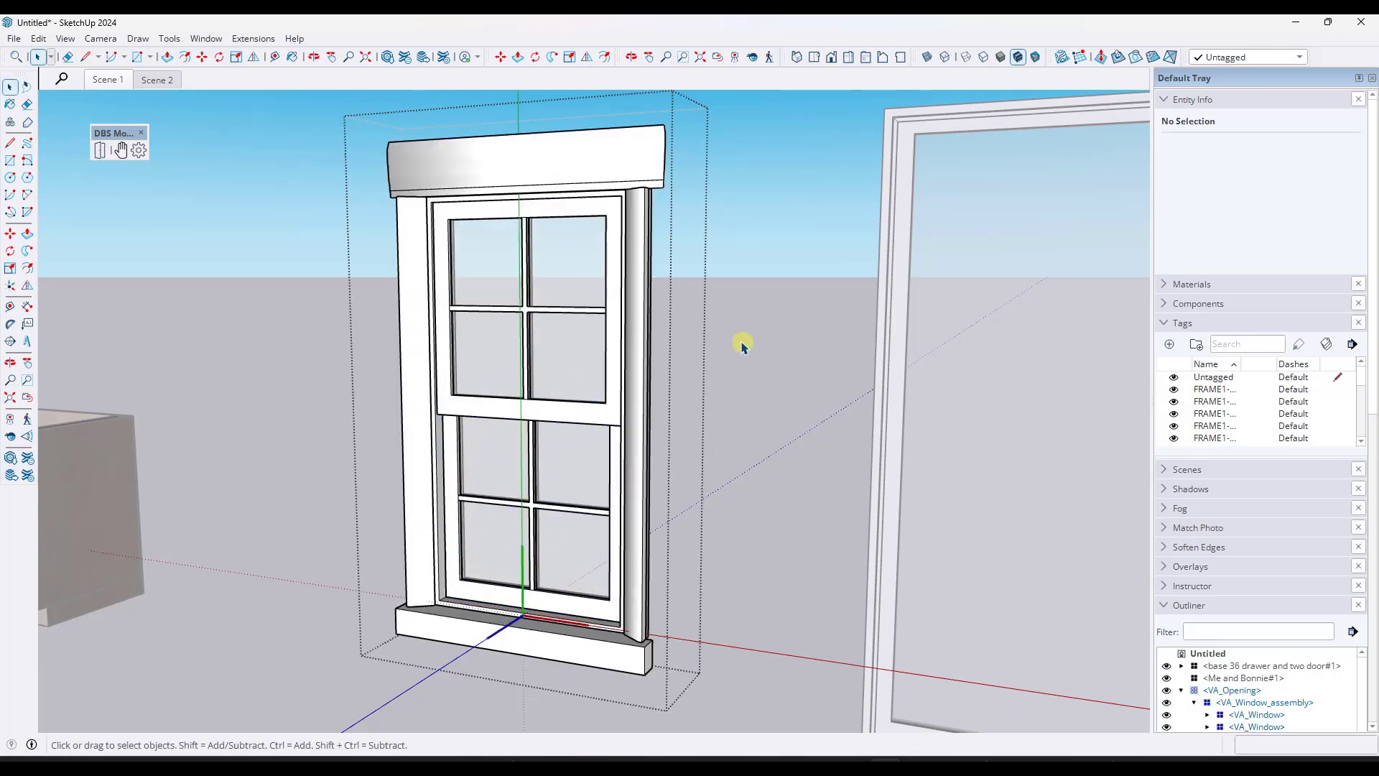
{"action": "scroll", "coordinate": [419, 304], "scroll_direction": "down", "scroll_amount": 5}
{"action": "left_click", "coordinate": [798, 333]}
- Slide the sliding door's middle panel open and closed twice, leaving it shut
{"action": "double_click", "coordinate": [922, 350]}
{"action": "left_click", "coordinate": [931, 336]}
{"action": "left_click", "coordinate": [120, 149]}
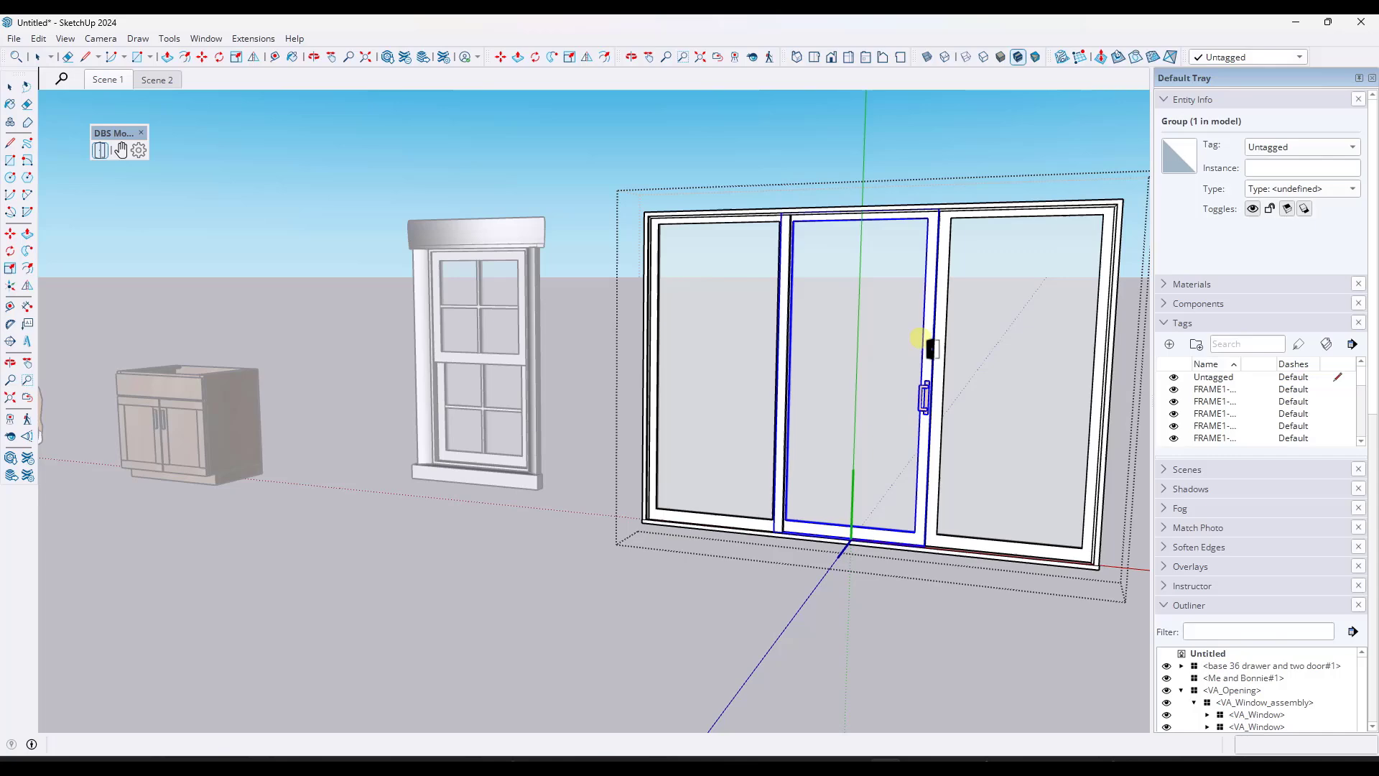
{"action": "left_click", "coordinate": [930, 343]}
{"action": "left_click", "coordinate": [805, 327]}
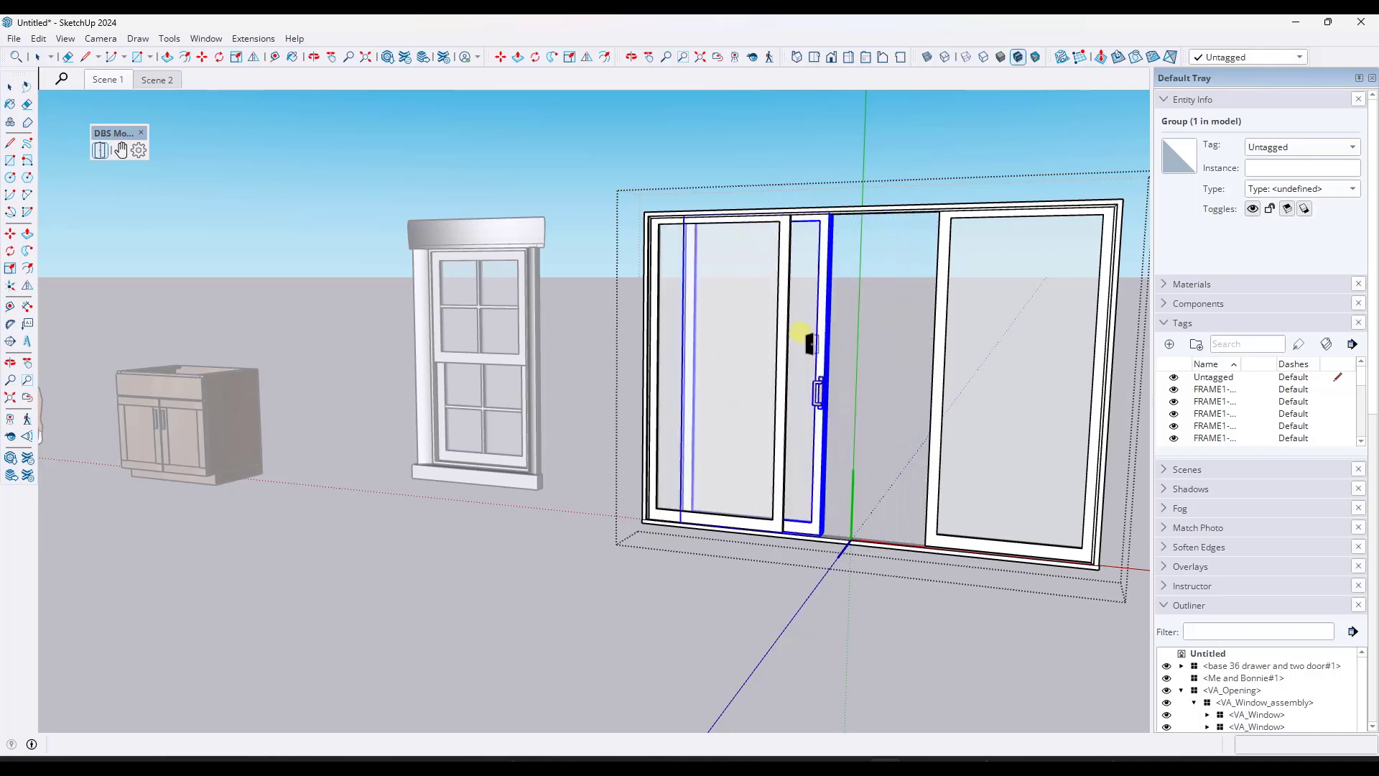
{"action": "scroll", "coordinate": [783, 295], "scroll_direction": "down", "scroll_amount": 3}
{"action": "scroll", "coordinate": [859, 309], "scroll_direction": "up", "scroll_amount": 4}
{"action": "scroll", "coordinate": [855, 366], "scroll_direction": "up", "scroll_amount": 1}
{"action": "left_click", "coordinate": [629, 312]}
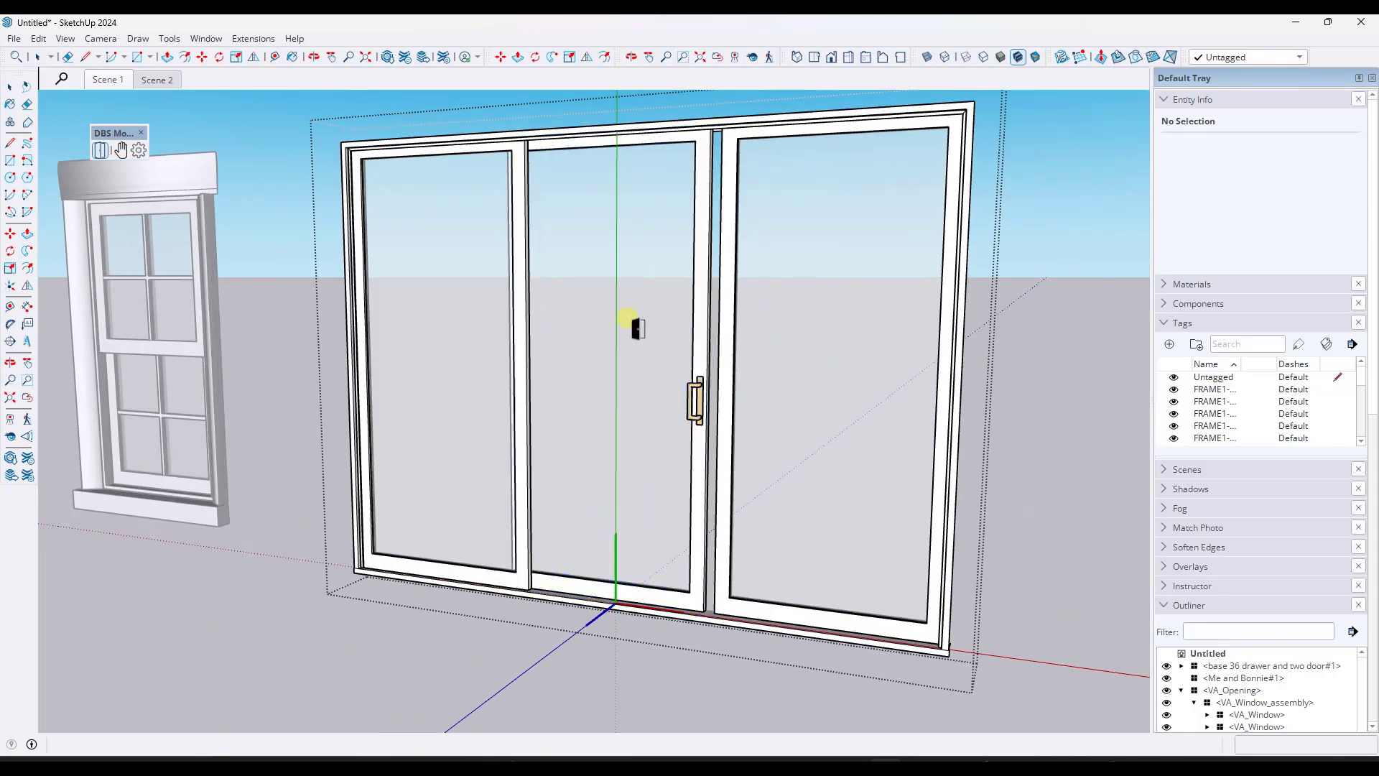
{"action": "left_click", "coordinate": [550, 314]}
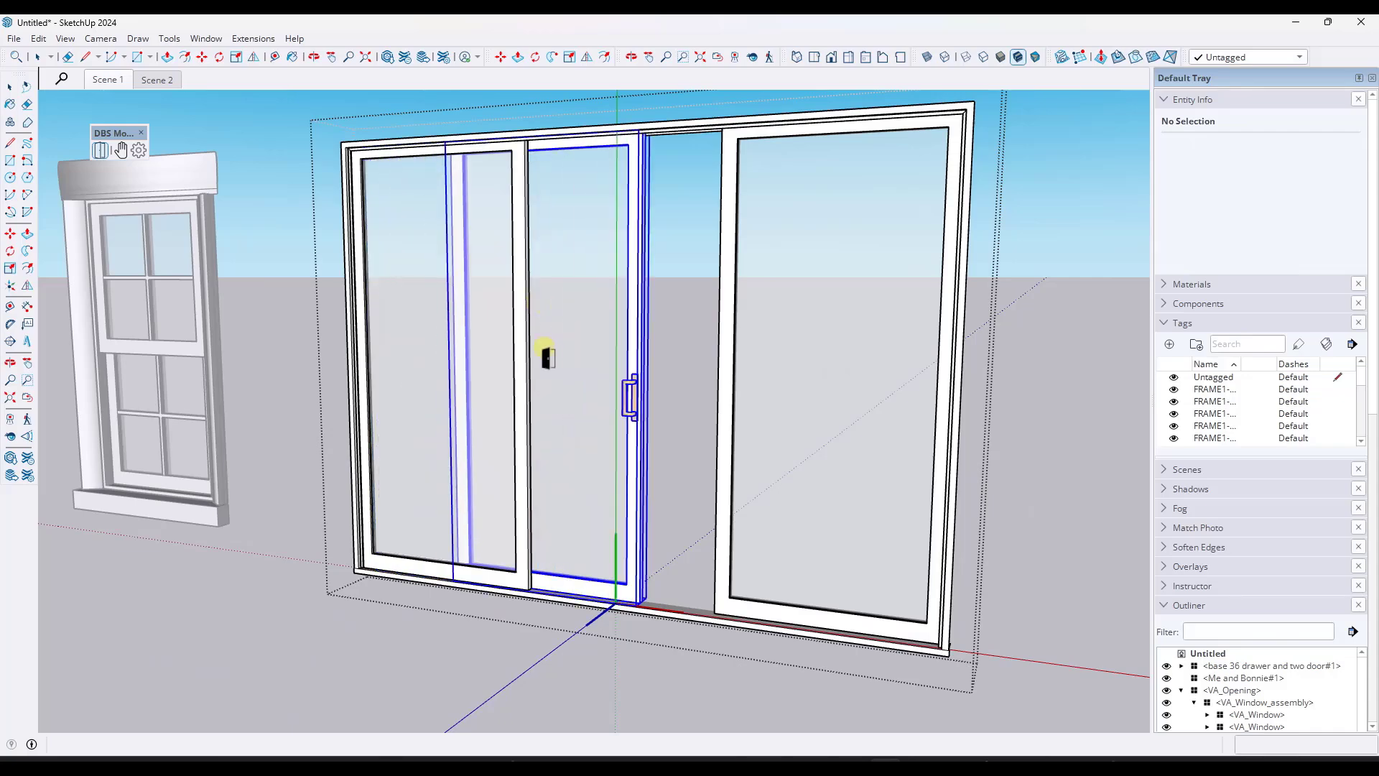
{"action": "scroll", "coordinate": [564, 348], "scroll_direction": "down", "scroll_amount": 2}
- Leave the sliding door and select the right French door inside its assembly
{"action": "scroll", "coordinate": [567, 316], "scroll_direction": "down", "scroll_amount": 5}
{"action": "left_click", "coordinate": [1034, 327]}
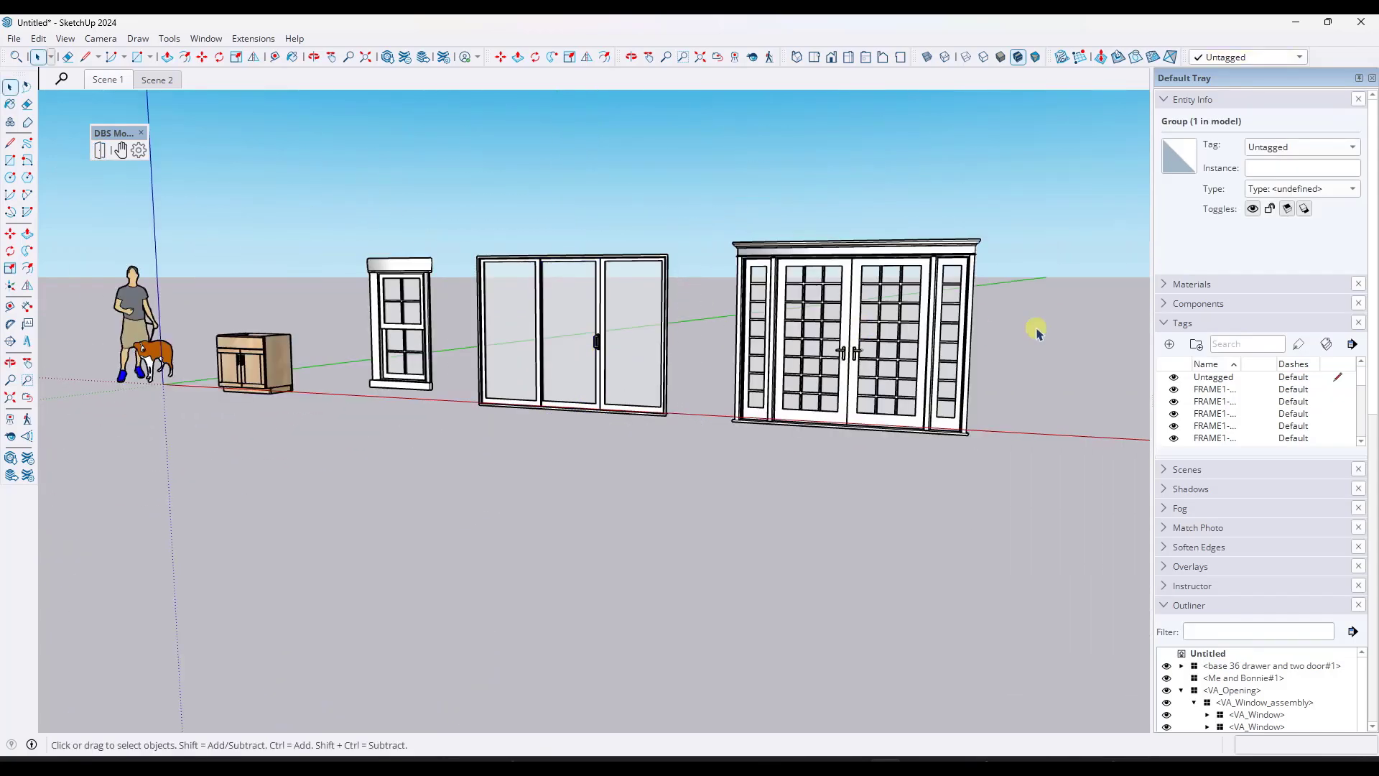
{"action": "scroll", "coordinate": [1017, 326], "scroll_direction": "up", "scroll_amount": 2}
{"action": "double_click", "coordinate": [782, 300]}
{"action": "scroll", "coordinate": [938, 301], "scroll_direction": "up", "scroll_amount": 2}
{"action": "left_click", "coordinate": [768, 311]}
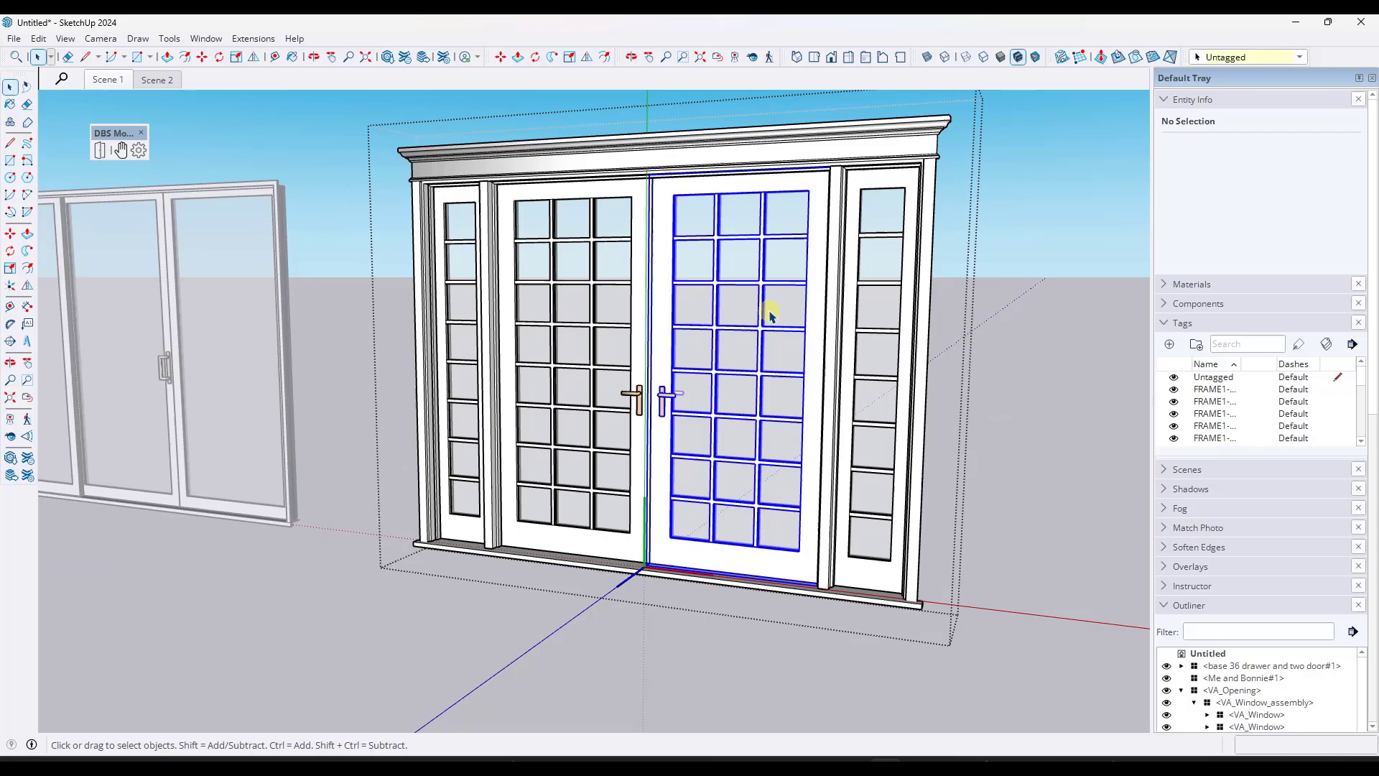
- Swing each French door open and shut, ending with the right open and left closed
{"action": "left_click", "coordinate": [98, 153]}
{"action": "left_click", "coordinate": [718, 308]}
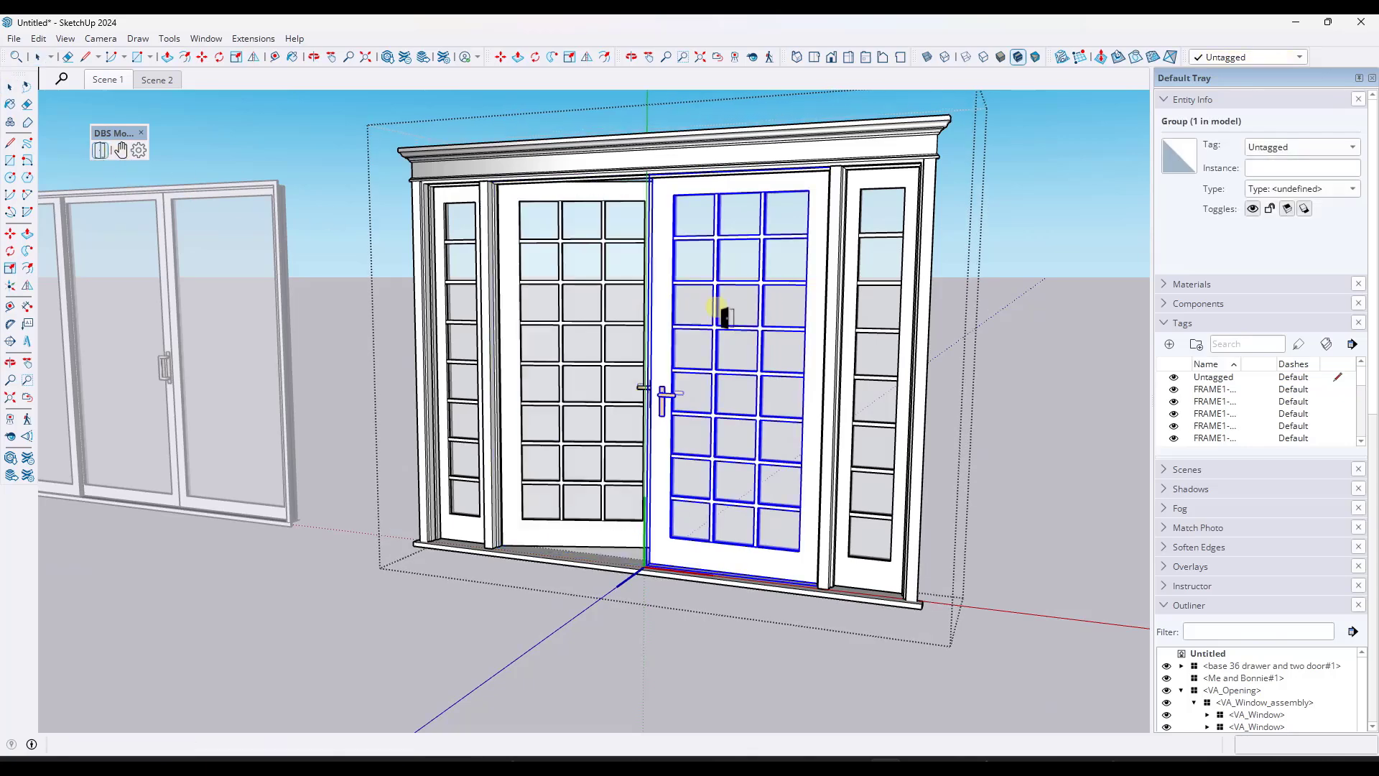
{"action": "left_click", "coordinate": [578, 313]}
{"action": "left_click", "coordinate": [569, 308]}
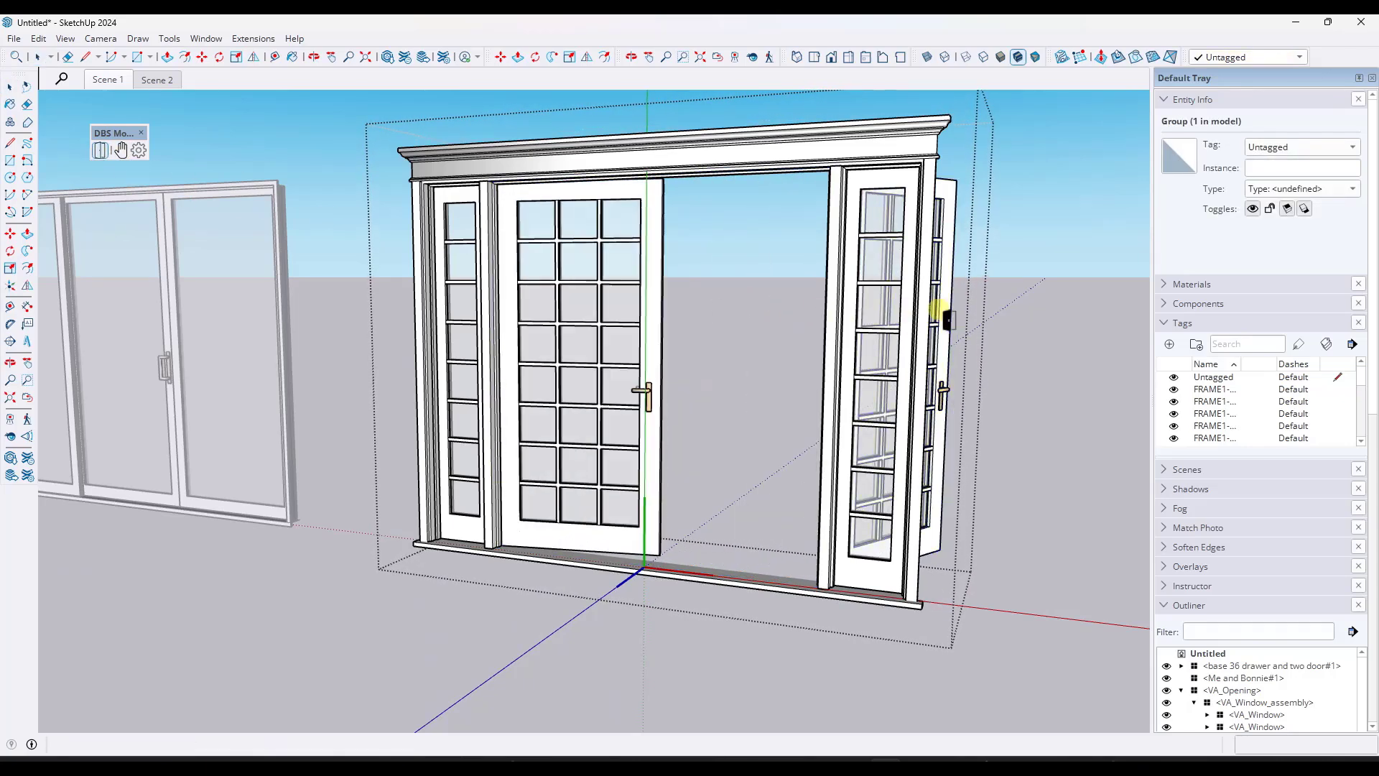
{"action": "left_click", "coordinate": [939, 307]}
{"action": "left_click", "coordinate": [592, 333]}
{"action": "left_click", "coordinate": [702, 326]}
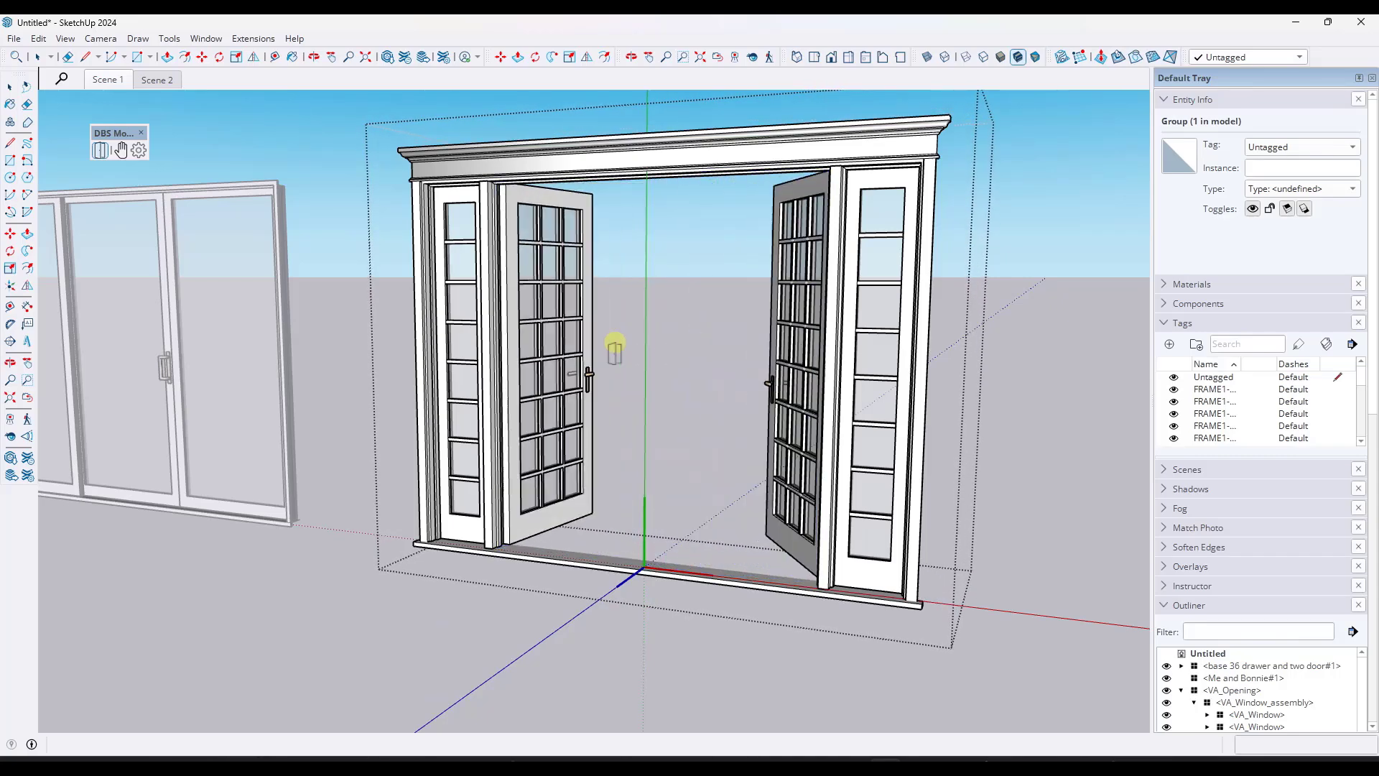
{"action": "left_click", "coordinate": [534, 326]}
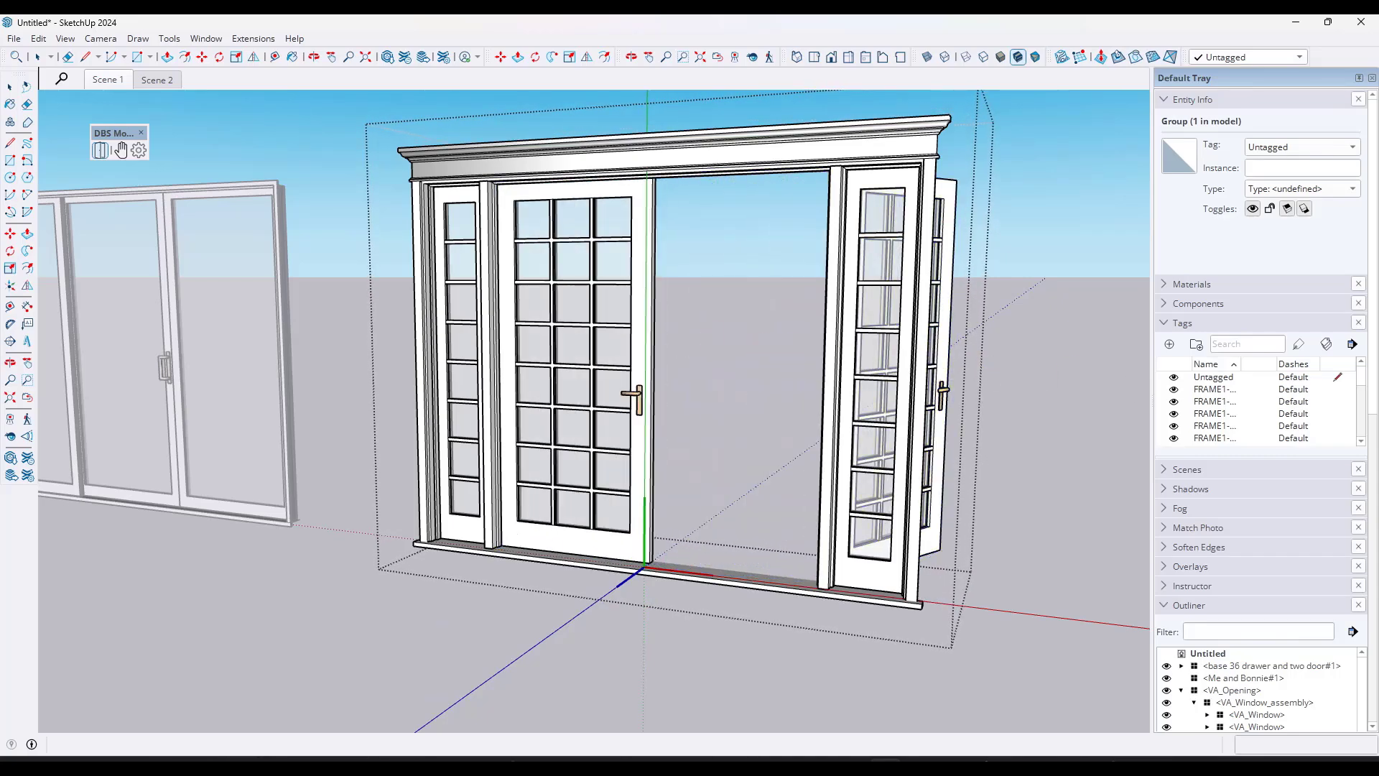